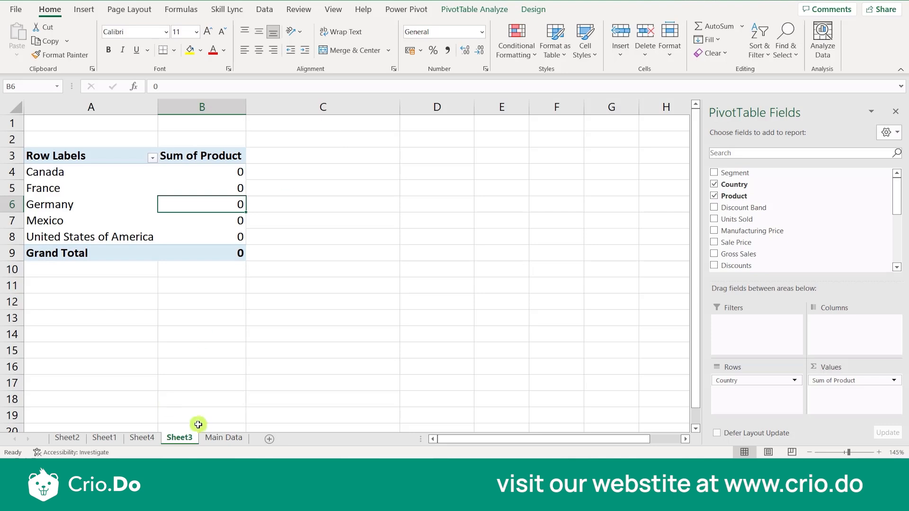
- Add a blank worksheet between Sheet3 and Main Data and display the Power Pivot commands
{"action": "left_click", "coordinate": [267, 439]}
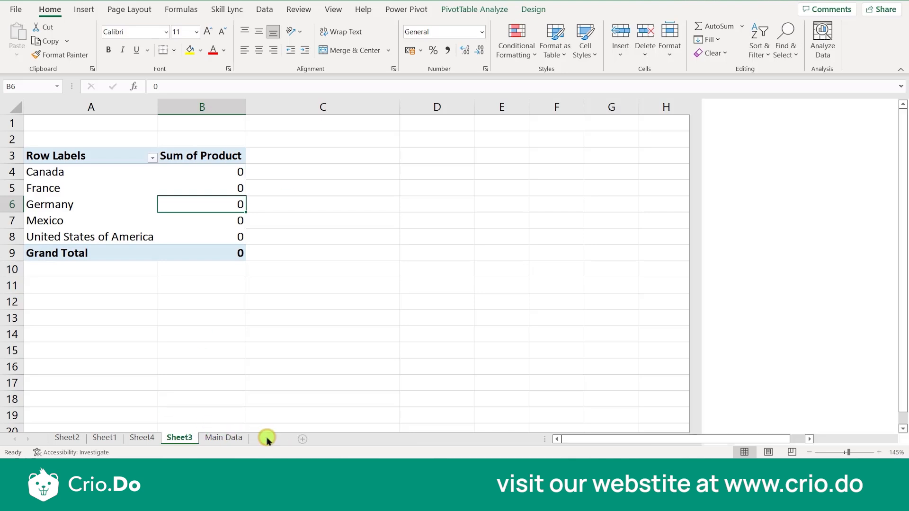
{"action": "left_click", "coordinate": [345, 315]}
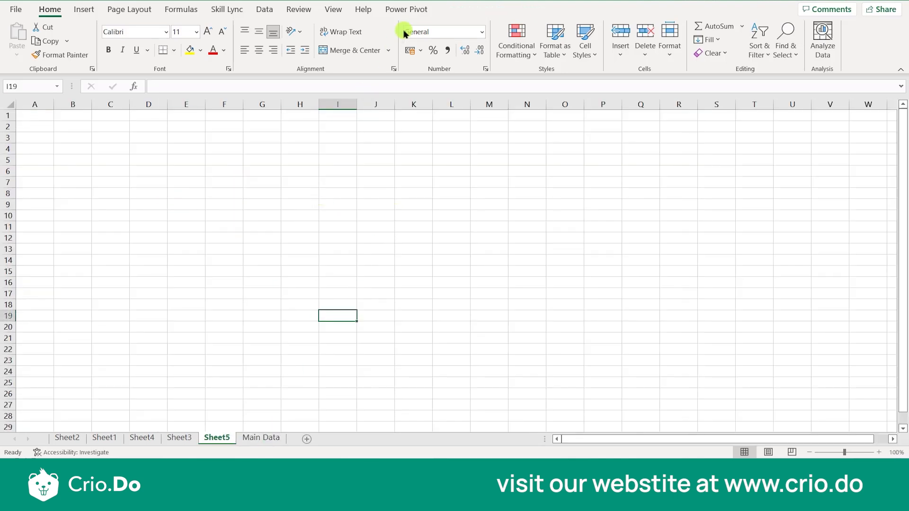
{"action": "left_click", "coordinate": [423, 15]}
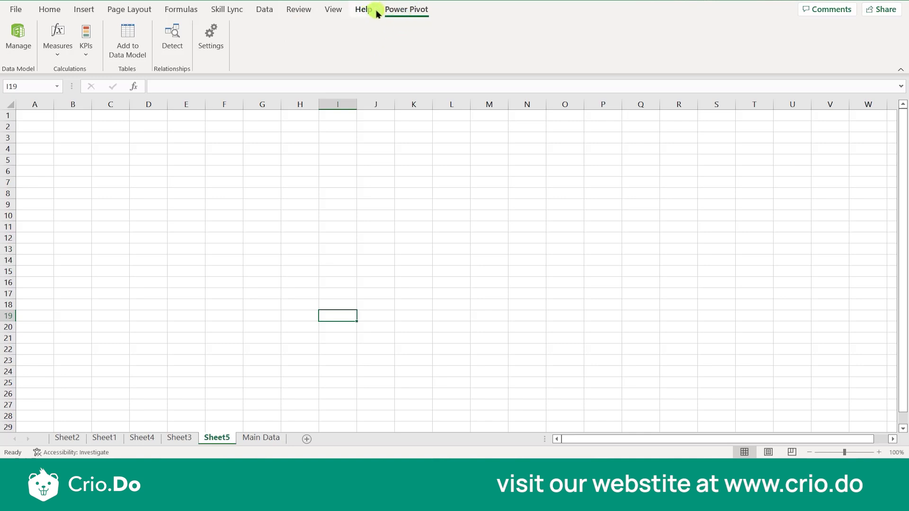
- Examine the available COM add-ins through the Excel add-in options and close the list without making changes
{"action": "left_click", "coordinate": [19, 13]}
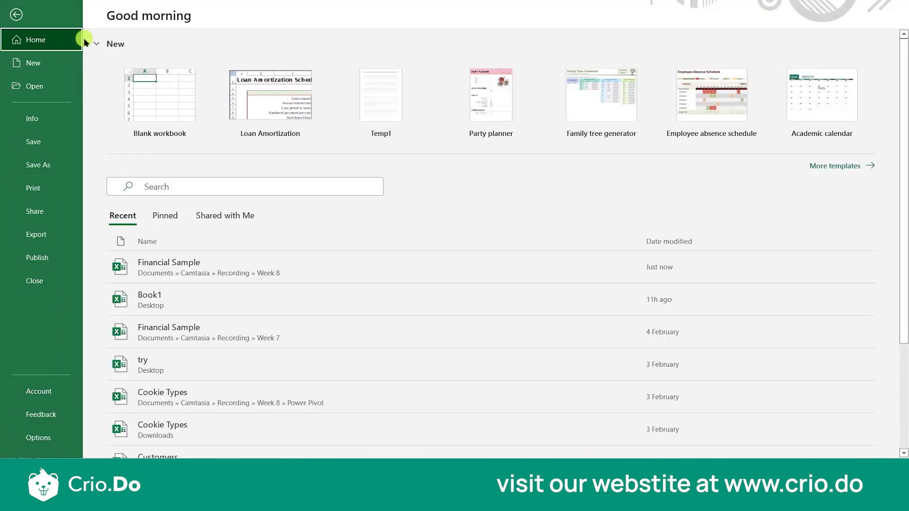
{"action": "left_click", "coordinate": [16, 15]}
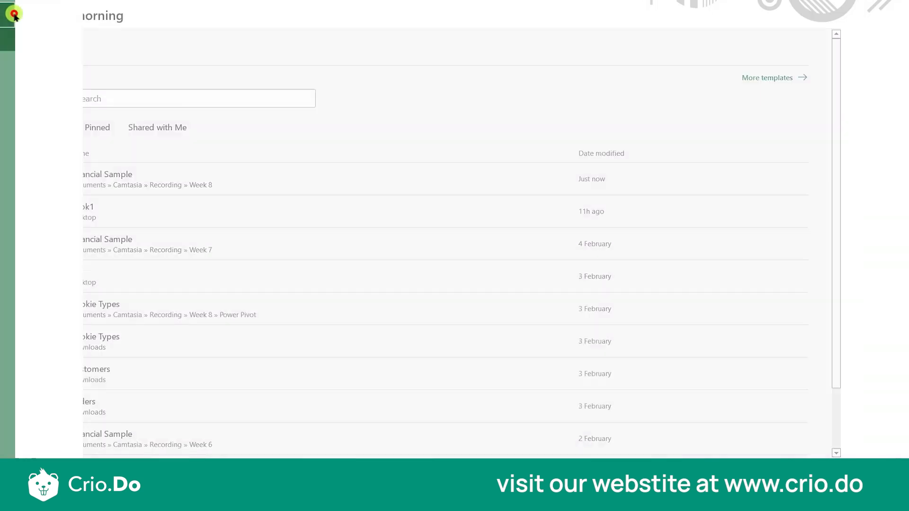
{"action": "left_click", "coordinate": [14, 9]}
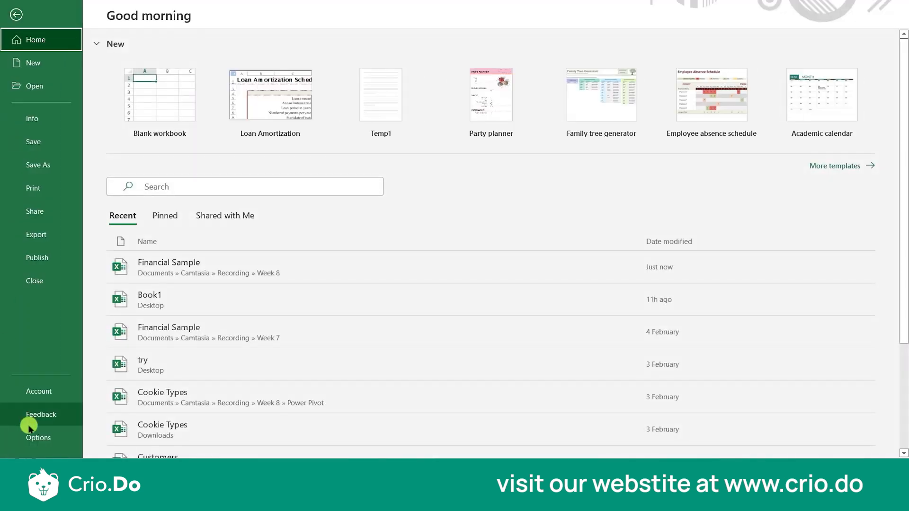
{"action": "left_click", "coordinate": [29, 432]}
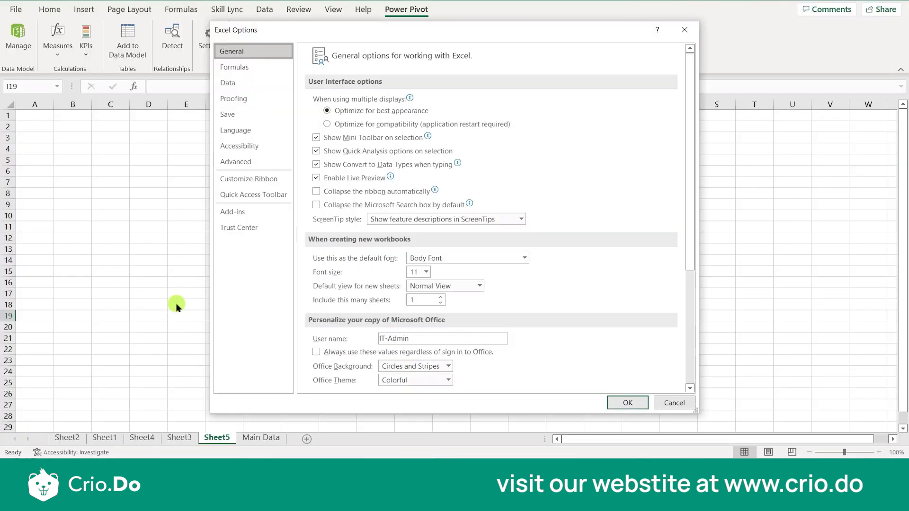
{"action": "left_click", "coordinate": [236, 213]}
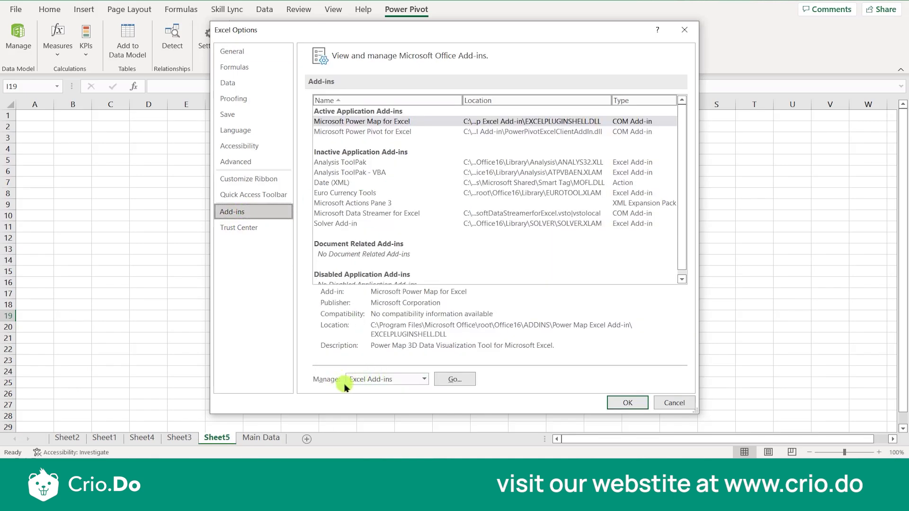
{"action": "left_click", "coordinate": [423, 380]}
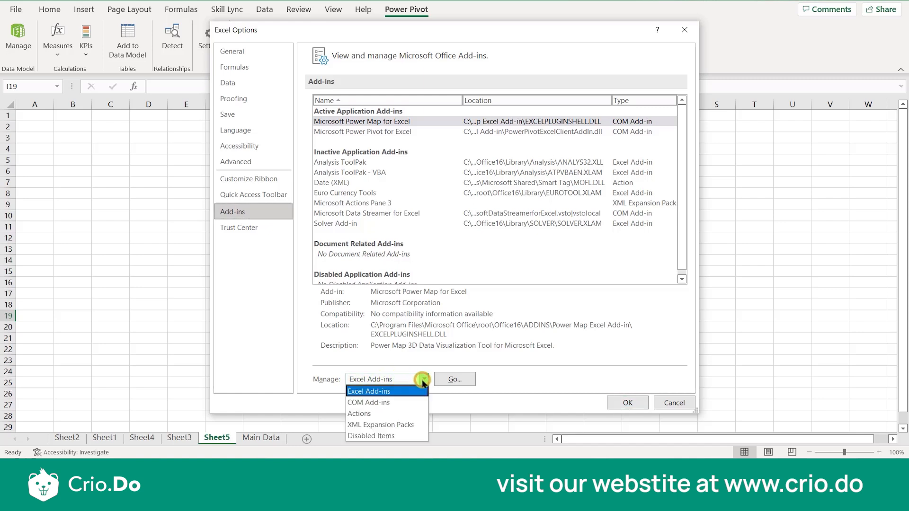
{"action": "left_click", "coordinate": [387, 402]}
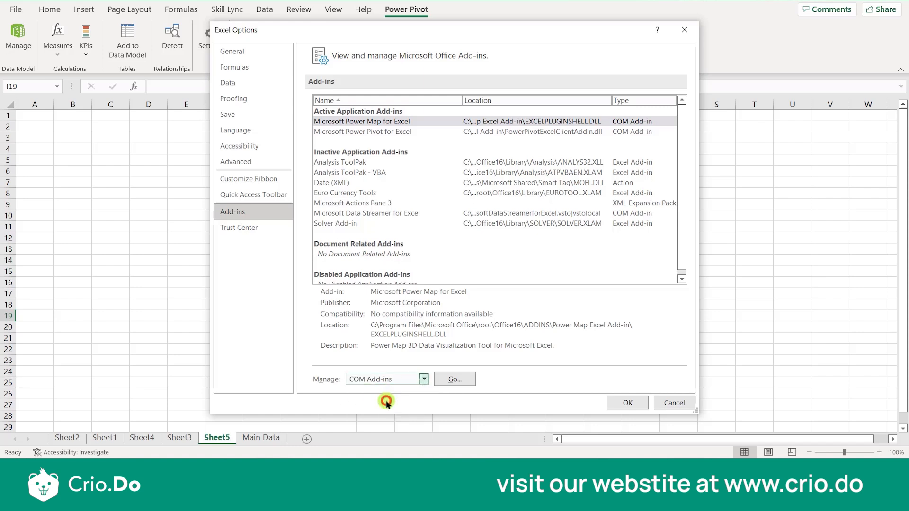
{"action": "left_click", "coordinate": [462, 381]}
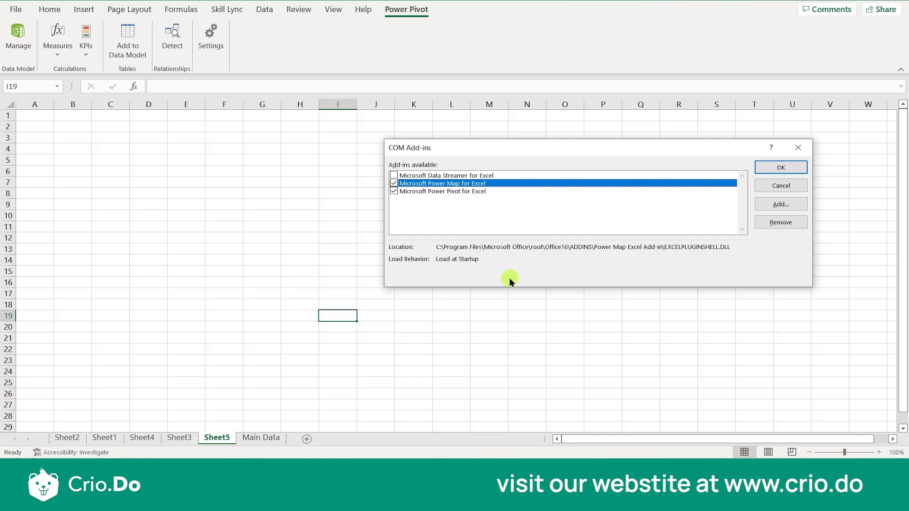
{"action": "left_click", "coordinate": [798, 148]}
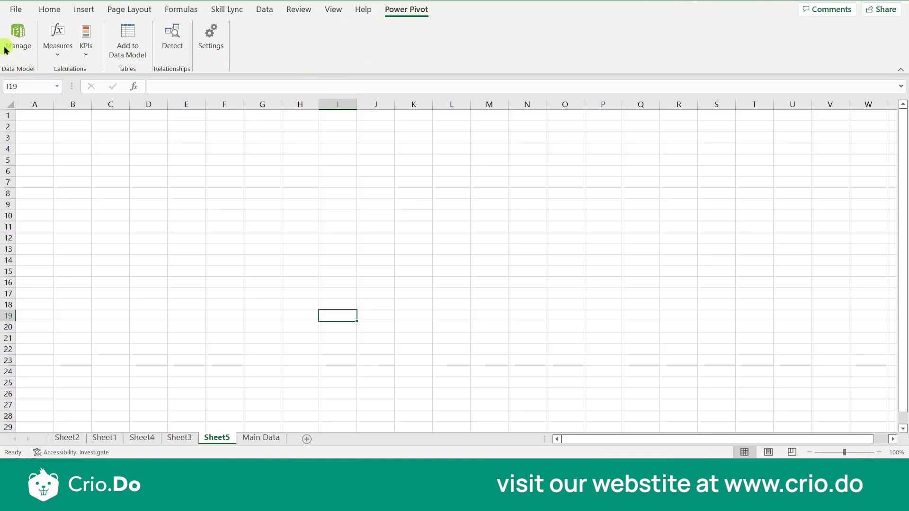
- Reopen the COM Add-ins list from the Excel options to check the Microsoft Power Pivot for Excel entry, and dismiss it
{"action": "left_click", "coordinate": [16, 11]}
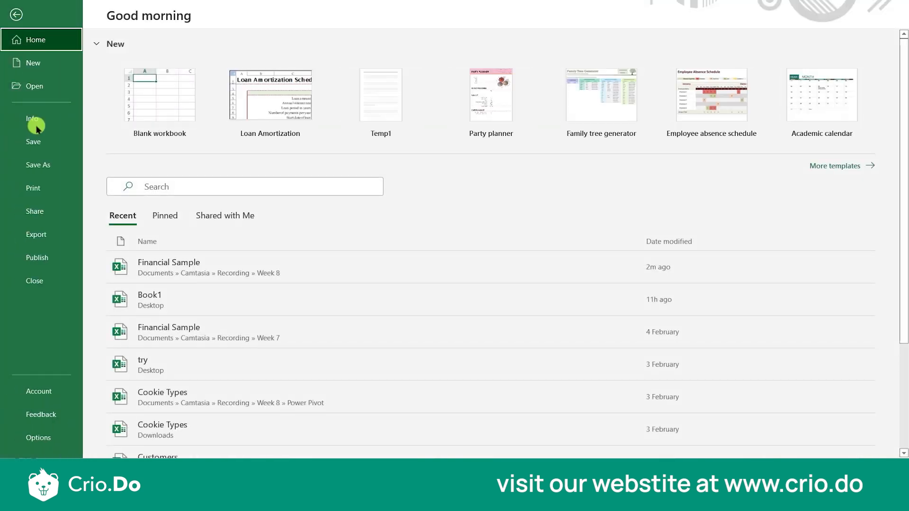
{"action": "left_click", "coordinate": [47, 436]}
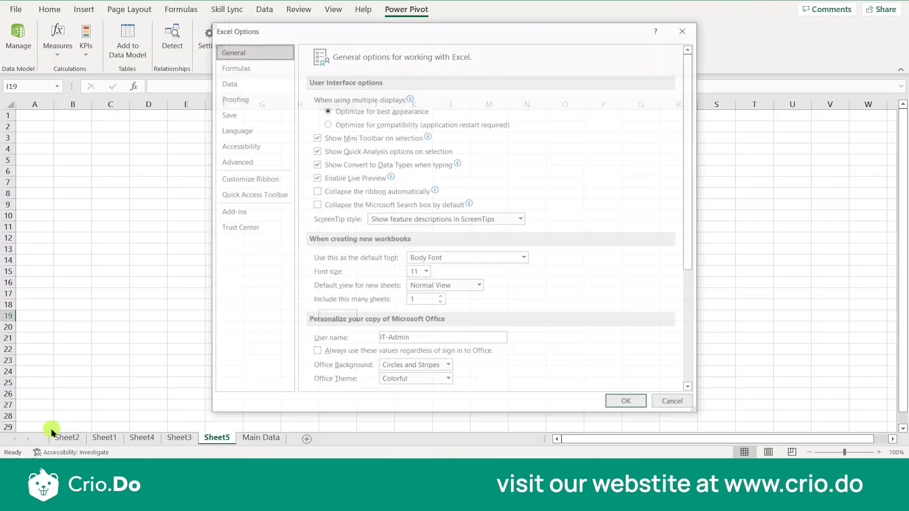
{"action": "left_click", "coordinate": [239, 212]}
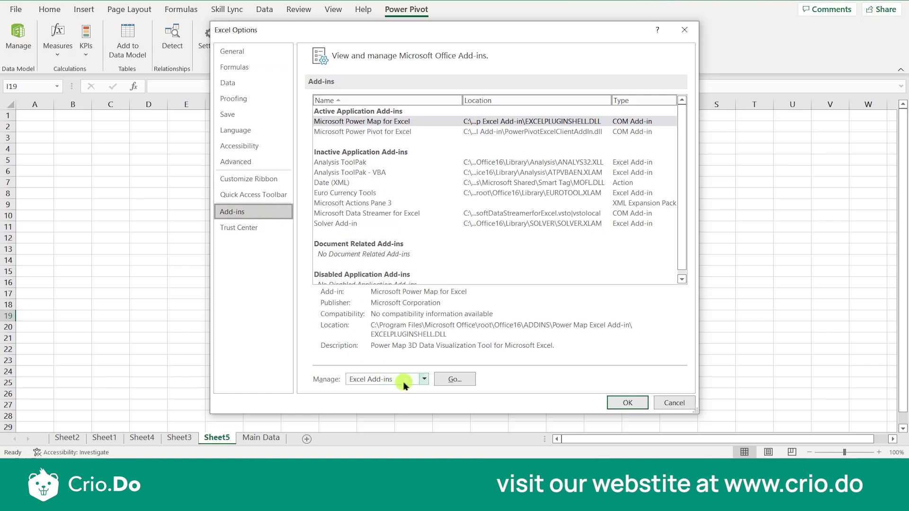
{"action": "left_click", "coordinate": [424, 381]}
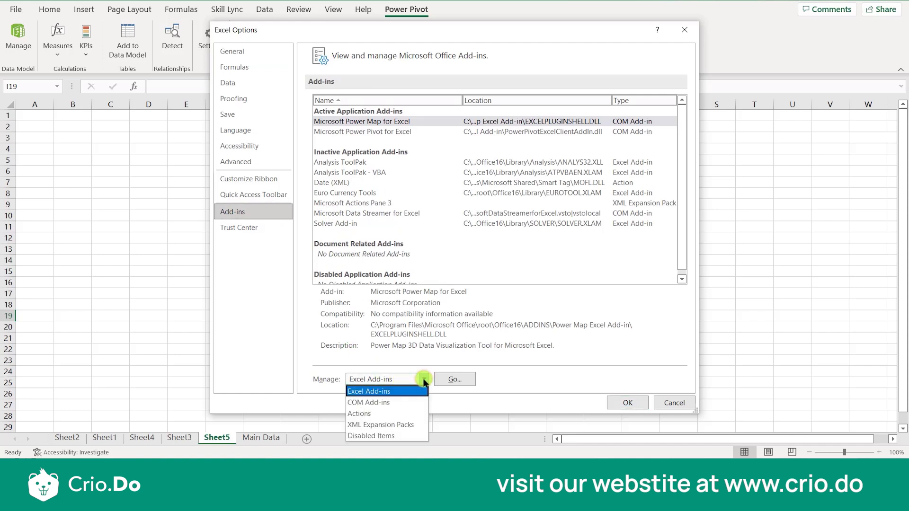
{"action": "left_click", "coordinate": [396, 402]}
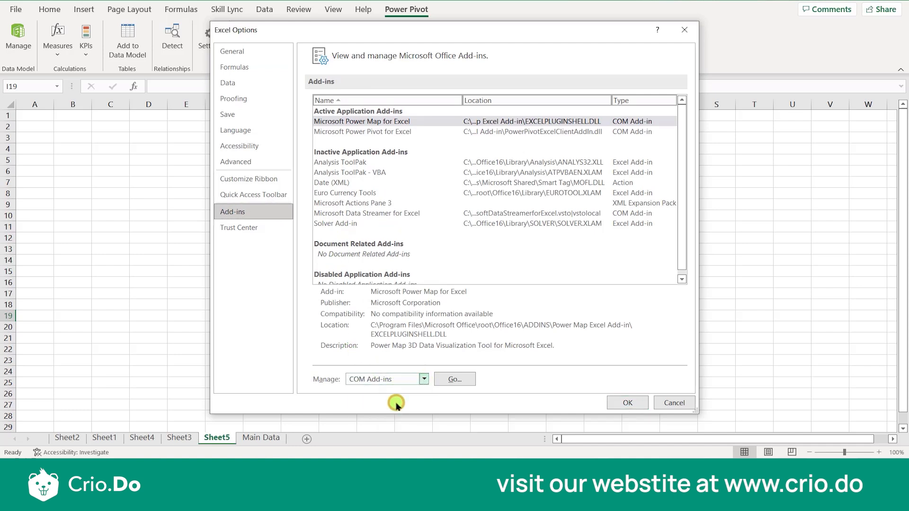
{"action": "left_click", "coordinate": [455, 378]}
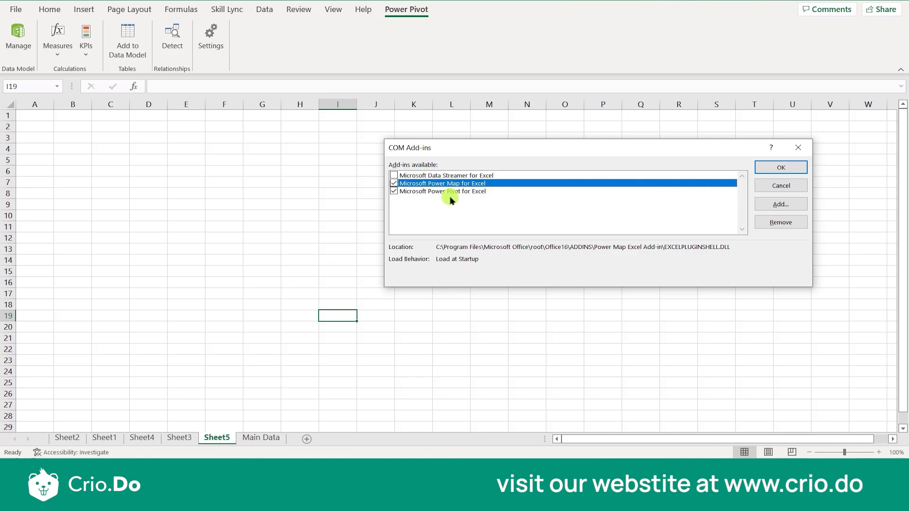
{"action": "left_click", "coordinate": [804, 149]}
{"action": "left_click", "coordinate": [606, 193]}
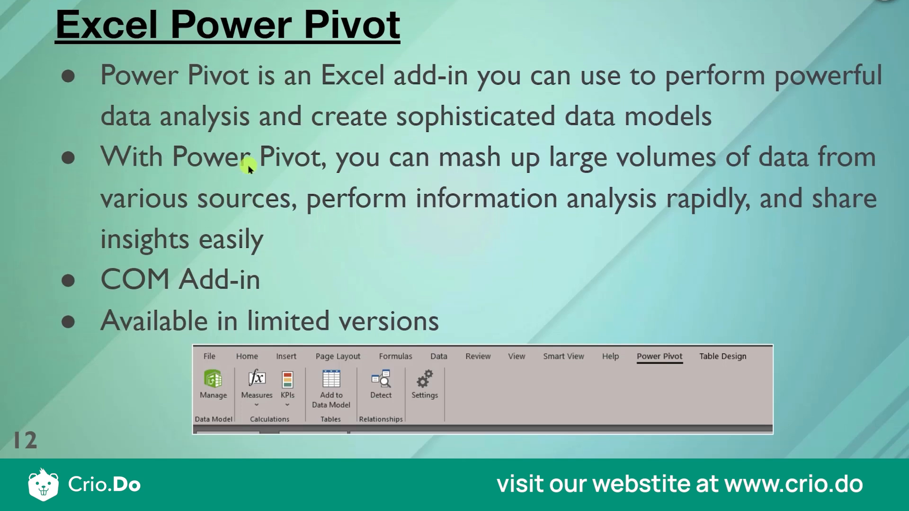
{"action": "key", "text": "Right"}
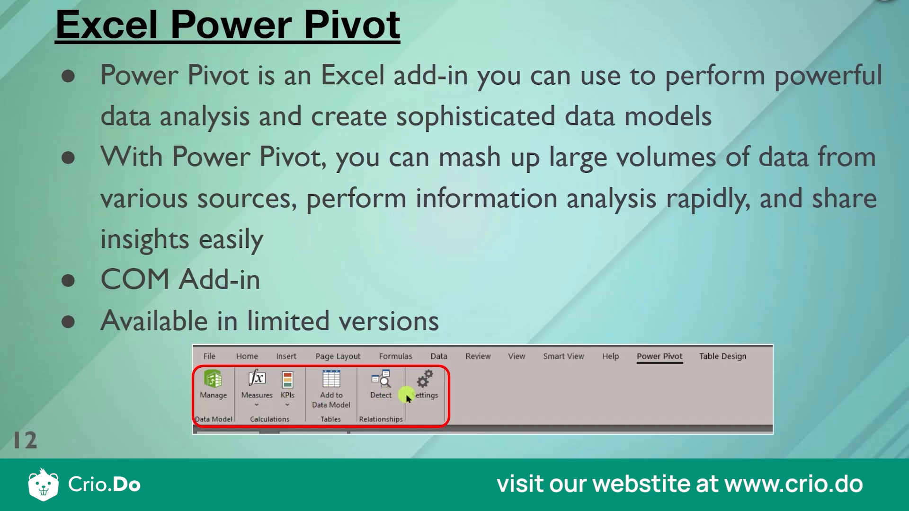
{"action": "key", "text": "Right"}
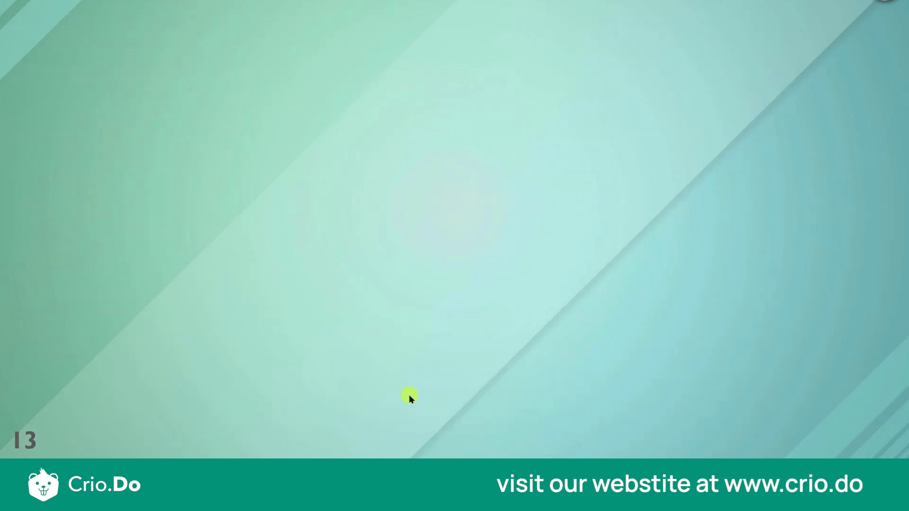
{"action": "key", "text": "Right"}
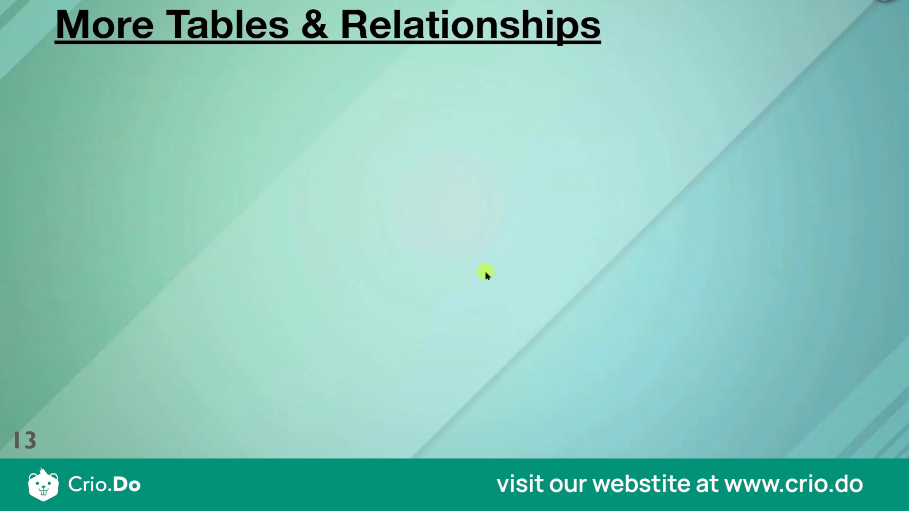
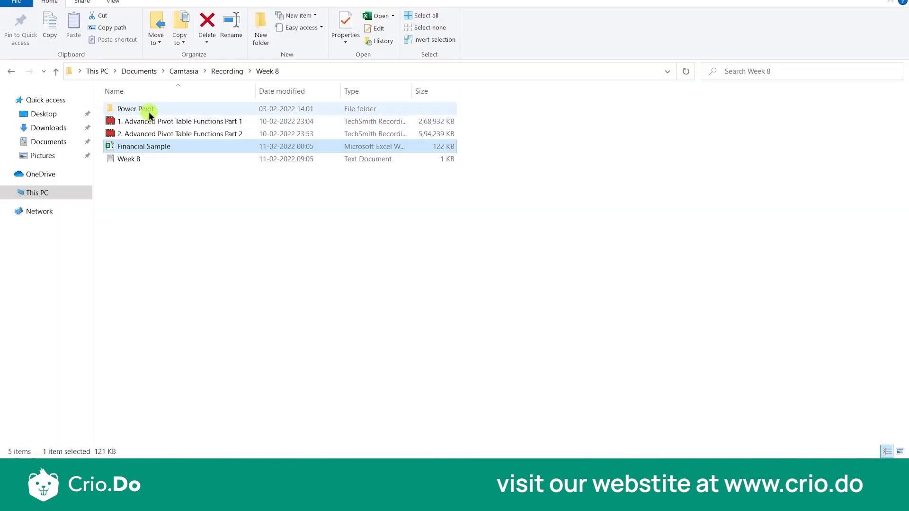
- Open the Cookie Types workbook from the Power Pivot folder and examine its cookie revenue and cost table
{"action": "double_click", "coordinate": [150, 108]}
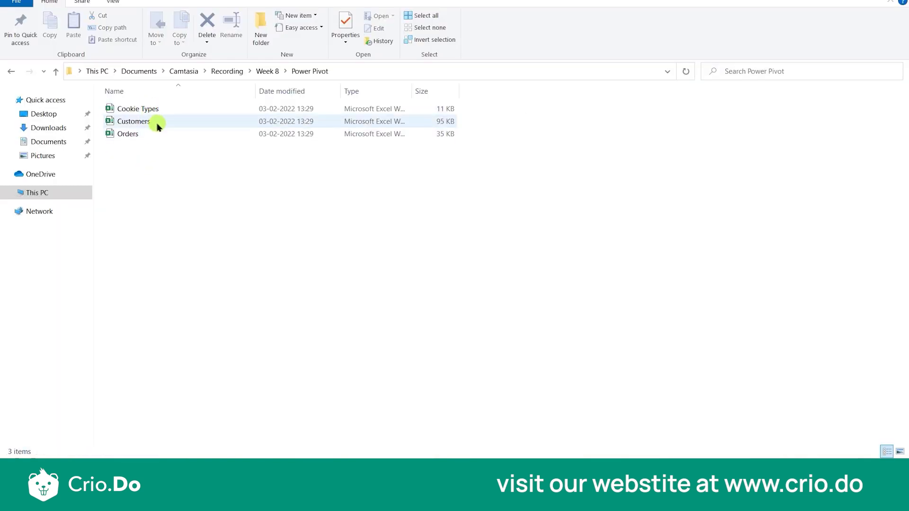
{"action": "left_click", "coordinate": [156, 114]}
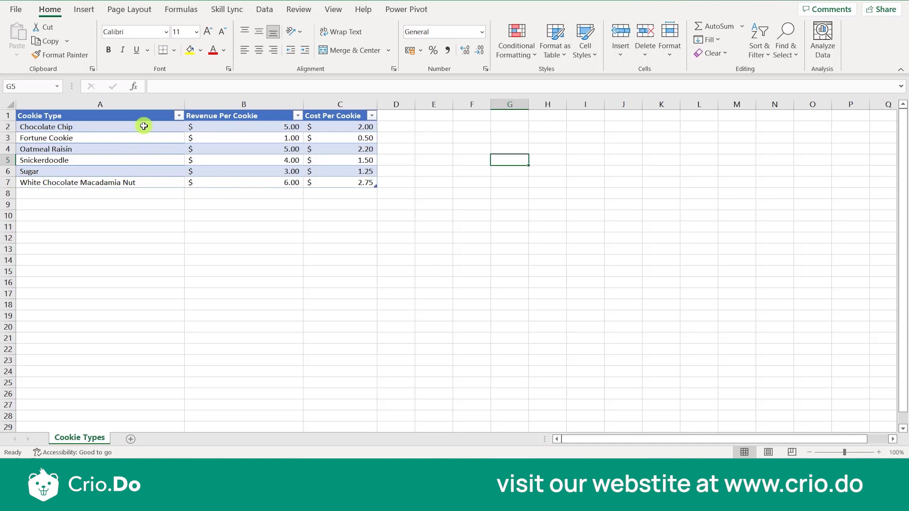
{"action": "scroll", "coordinate": [211, 180], "scroll_direction": "up", "scroll_amount": 3}
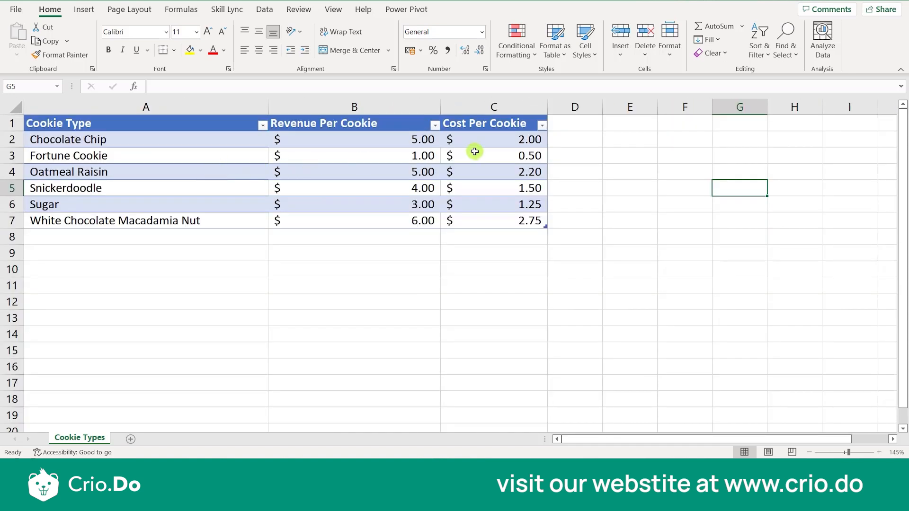
- Turn off the filter on the cookie table's headers, and close the Cookie Types workbook without saving
{"action": "left_click", "coordinate": [204, 126]}
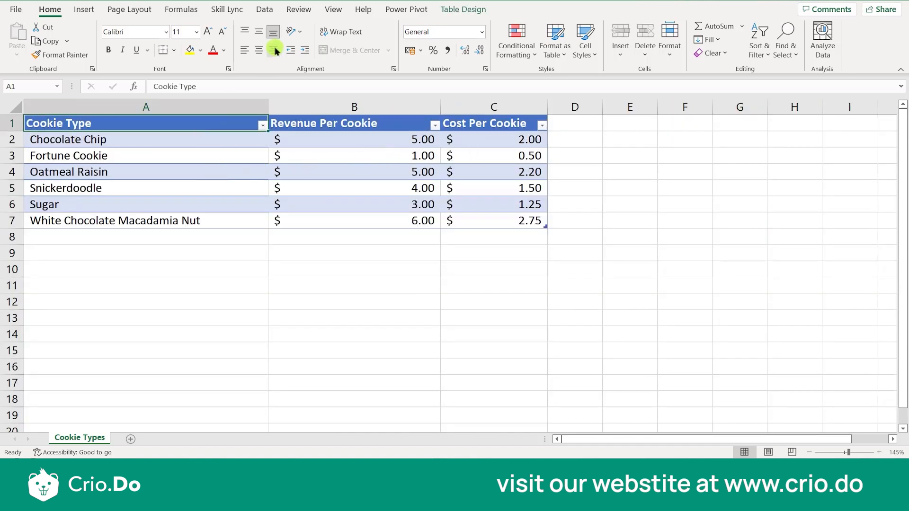
{"action": "left_click", "coordinate": [268, 11]}
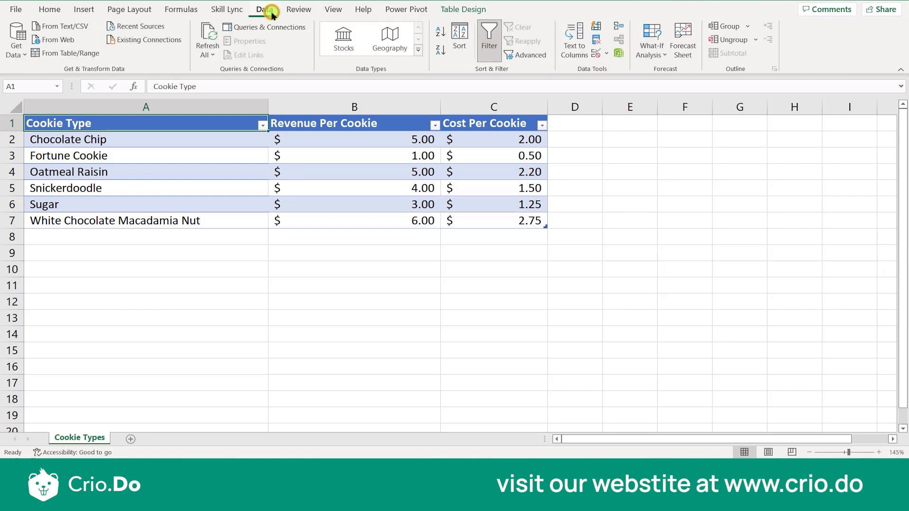
{"action": "left_click", "coordinate": [489, 34]}
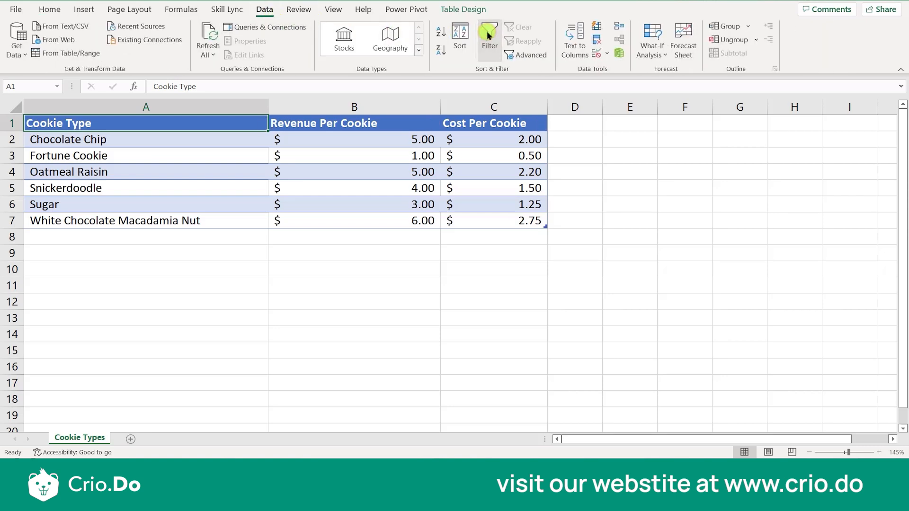
{"action": "left_click", "coordinate": [334, 171]}
{"action": "key", "text": "ctrl+w"}
{"action": "left_click", "coordinate": [445, 239]}
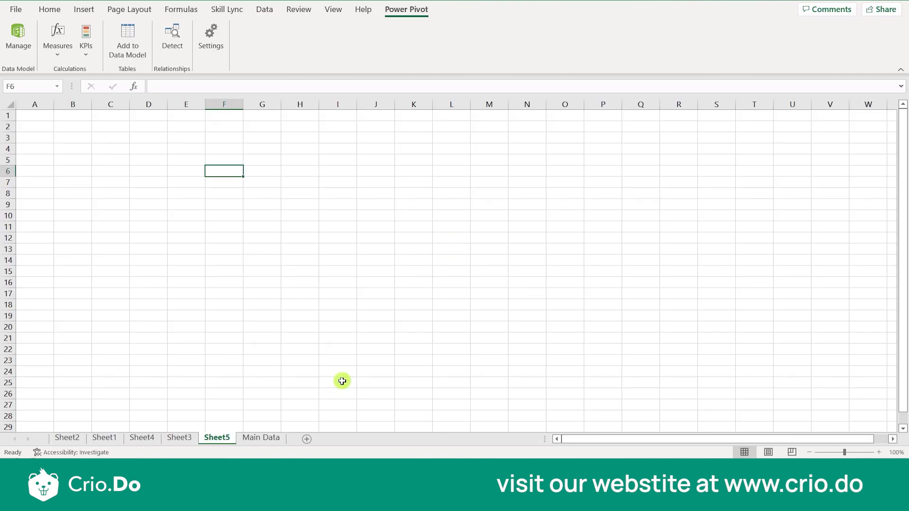
- Return to the Power Pivot folder, revisit the Cookie Types table, and open the Customers workbook
{"action": "key", "text": "alt+Tab"}
{"action": "key", "text": "alt+Tab"}
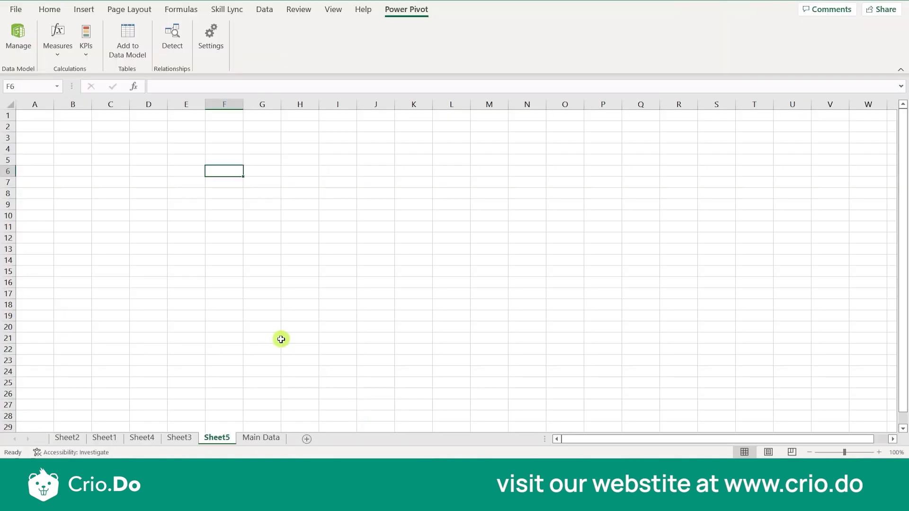
{"action": "left_click", "coordinate": [280, 340]}
{"action": "key", "text": "alt+Tab"}
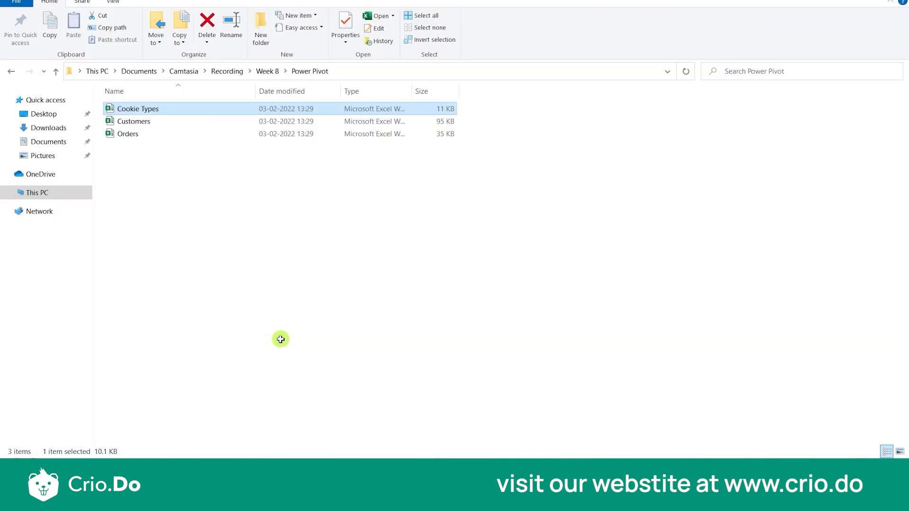
{"action": "left_click", "coordinate": [141, 124]}
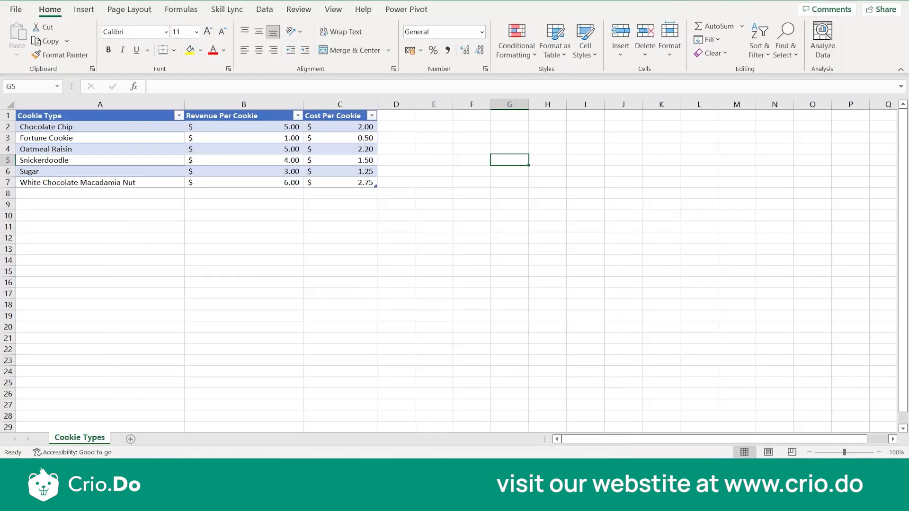
{"action": "left_click", "coordinate": [400, 226]}
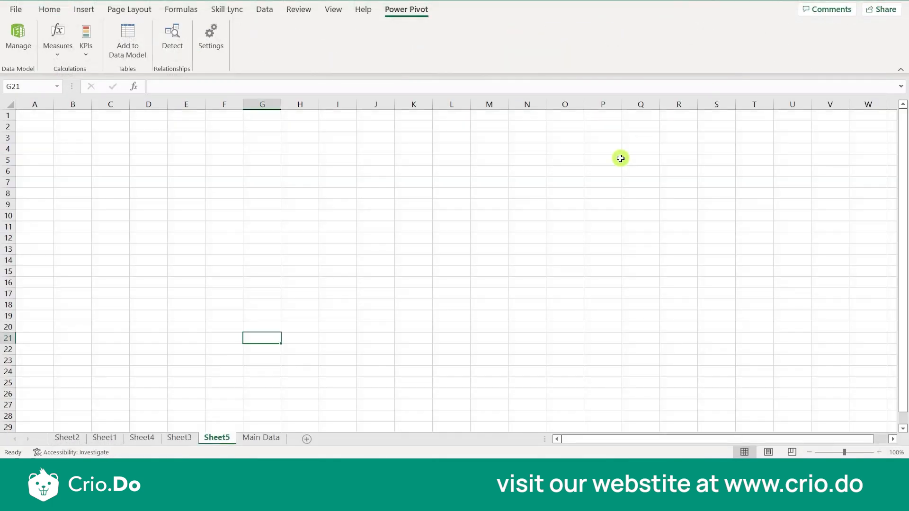
{"action": "left_click", "coordinate": [487, 269]}
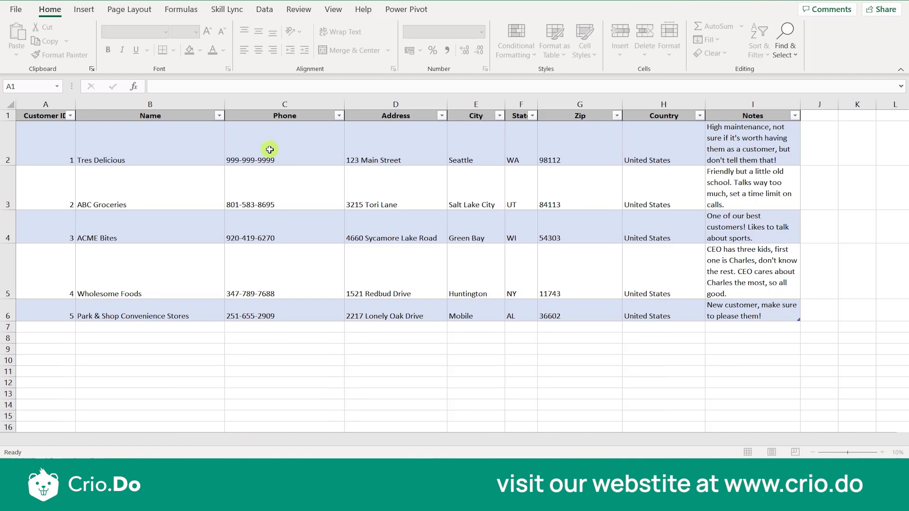
- Widen the Customer ID column to examine the customer table, and close the Customers workbook without saving
{"action": "left_click_drag", "start_coordinate": [75, 105], "coordinate": [95, 105]}
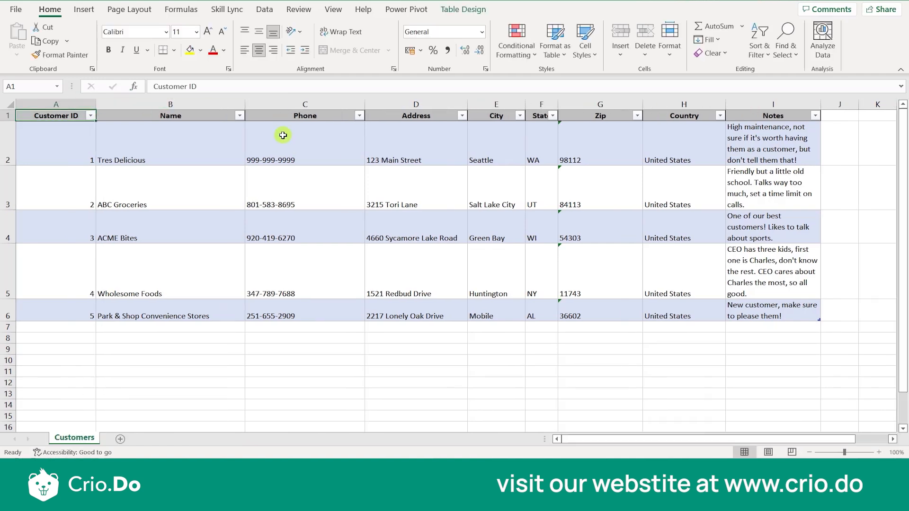
{"action": "left_click", "coordinate": [414, 125]}
{"action": "left_click", "coordinate": [512, 135]}
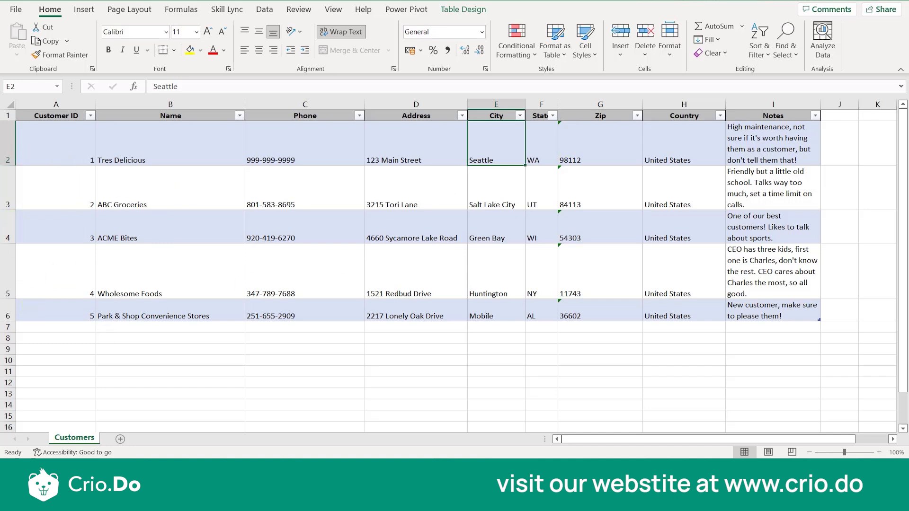
{"action": "left_click", "coordinate": [895, 0]}
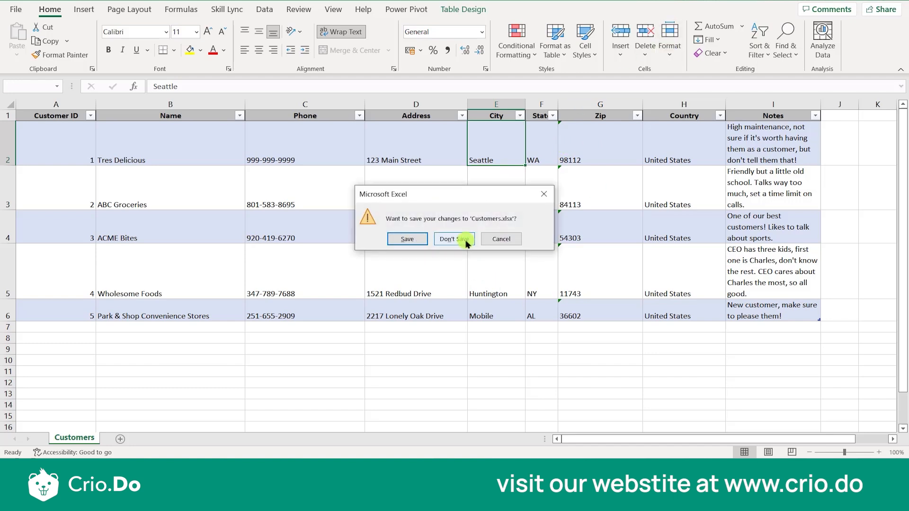
{"action": "left_click", "coordinate": [467, 242]}
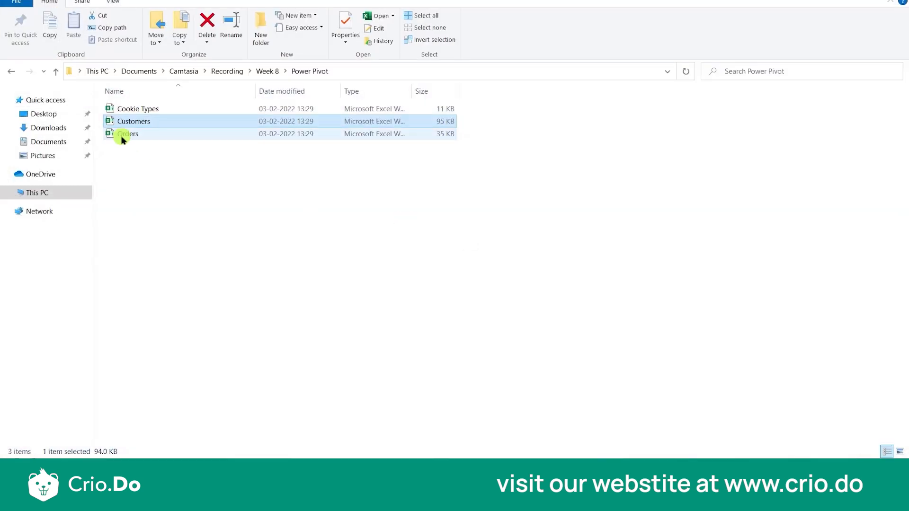
- Open the Orders workbook for editing, fit the Date column to examine the order dates, and close it without saving
{"action": "double_click", "coordinate": [122, 137]}
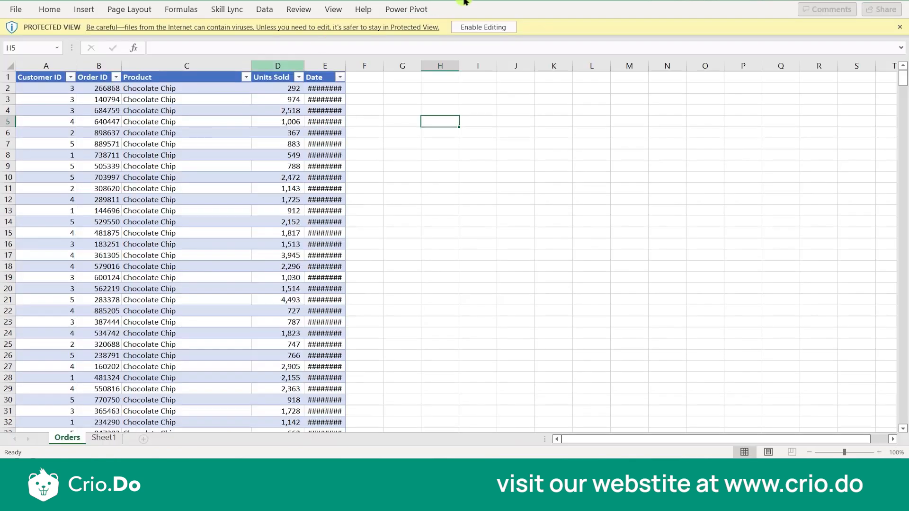
{"action": "left_click", "coordinate": [471, 25]}
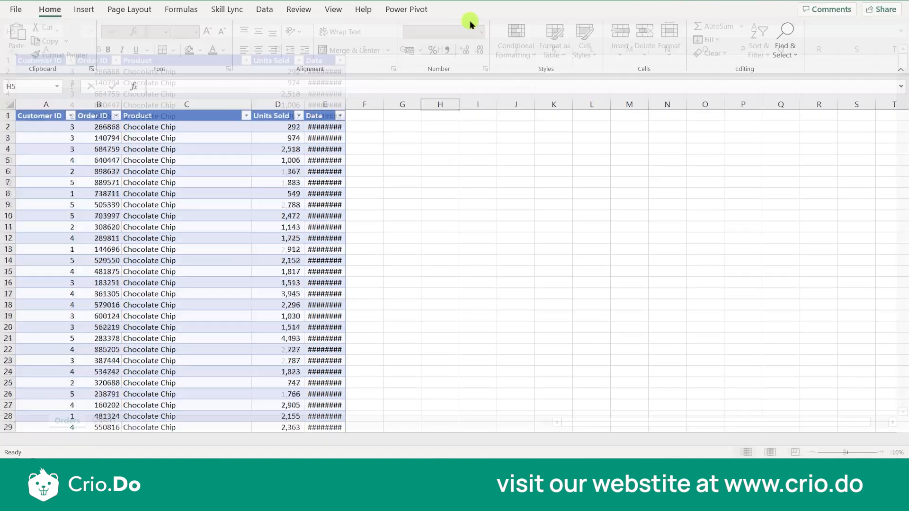
{"action": "left_click", "coordinate": [46, 171]}
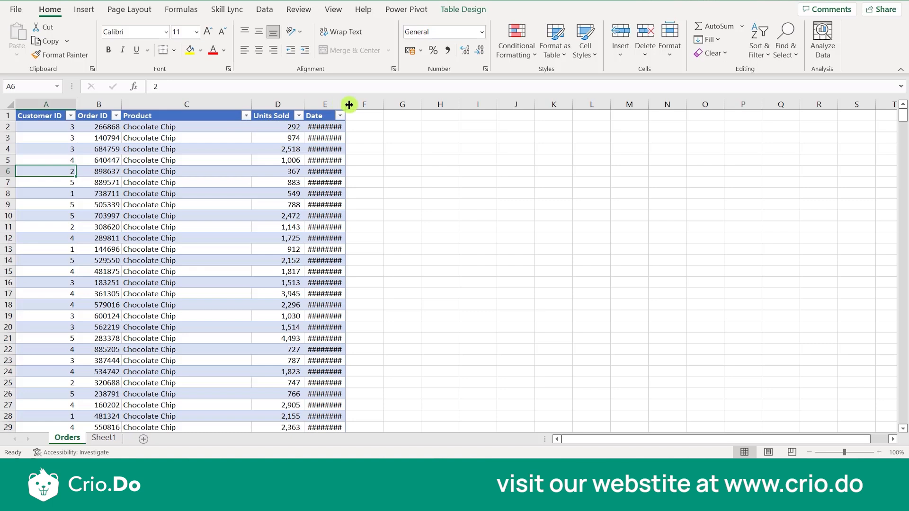
{"action": "double_click", "coordinate": [349, 104]}
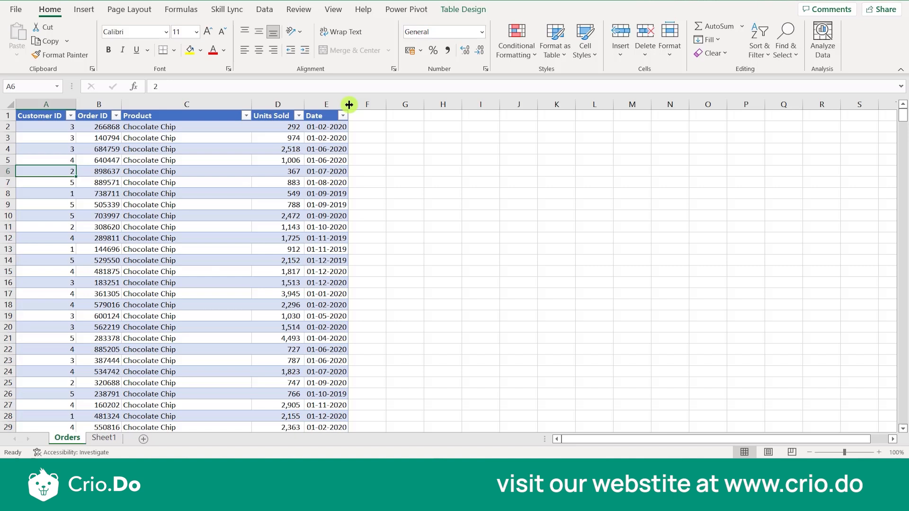
{"action": "key", "text": "ctrl+w"}
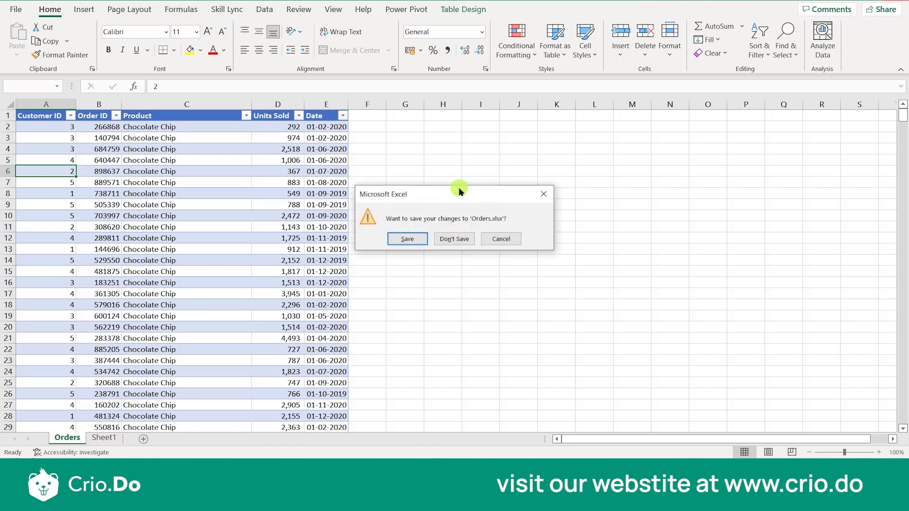
{"action": "left_click", "coordinate": [456, 237]}
- Check the Create Table prompt for adding cell J13 of Sheet5 to the data model, and dismiss it
{"action": "left_click", "coordinate": [391, 252]}
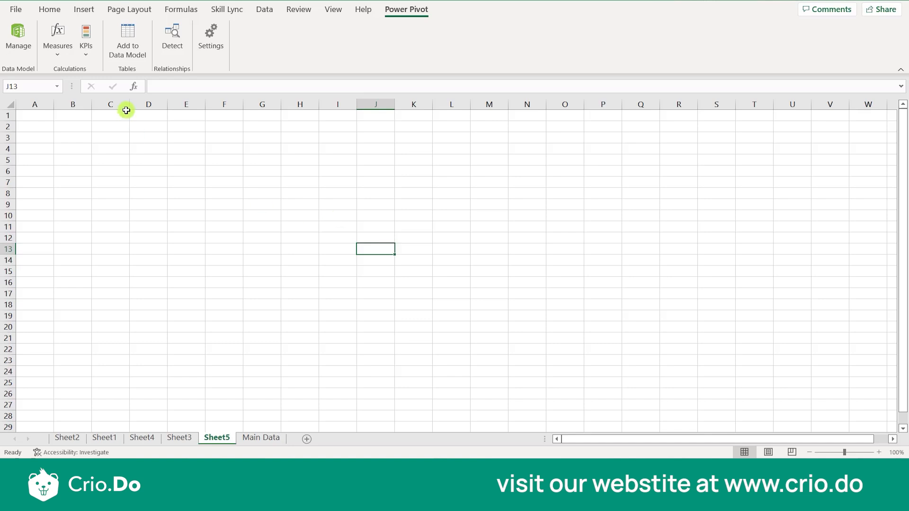
{"action": "left_click", "coordinate": [130, 60]}
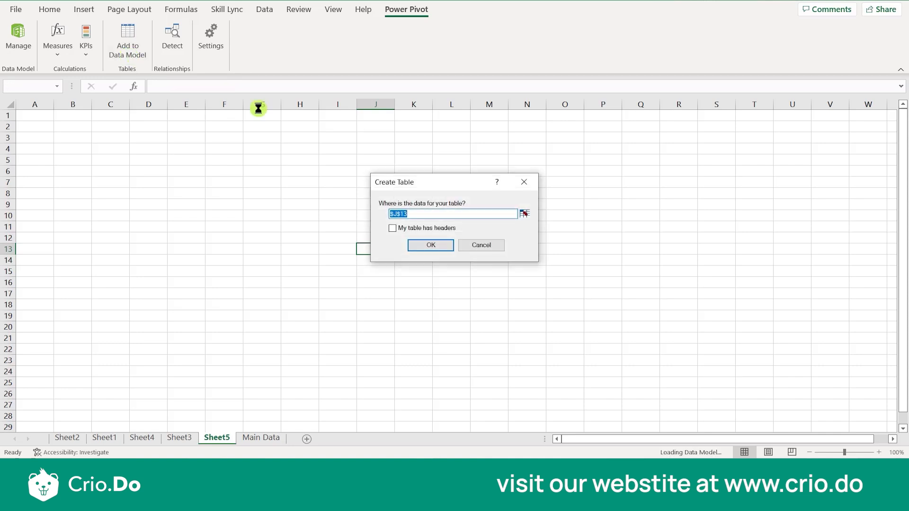
{"action": "left_click", "coordinate": [519, 183]}
- Open the Power Pivot window to manage the workbook's data model
{"action": "left_click", "coordinate": [10, 44]}
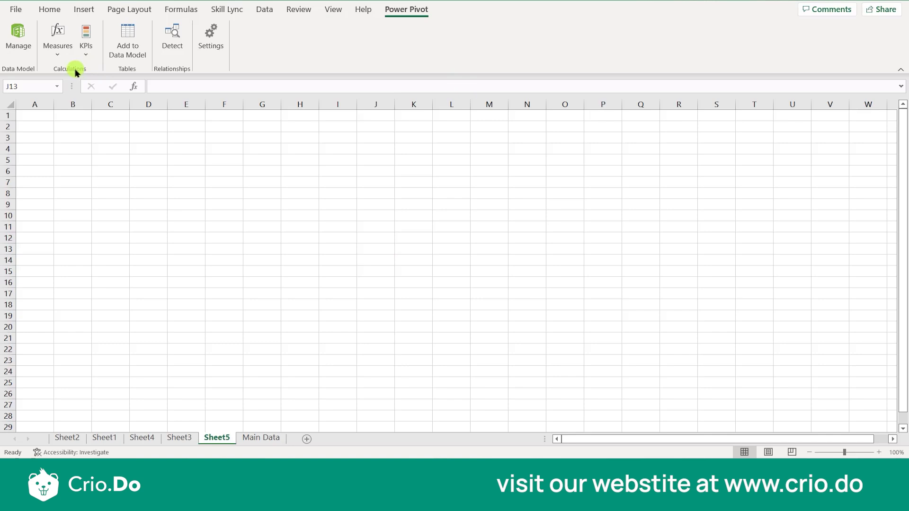
{"action": "left_click", "coordinate": [20, 38]}
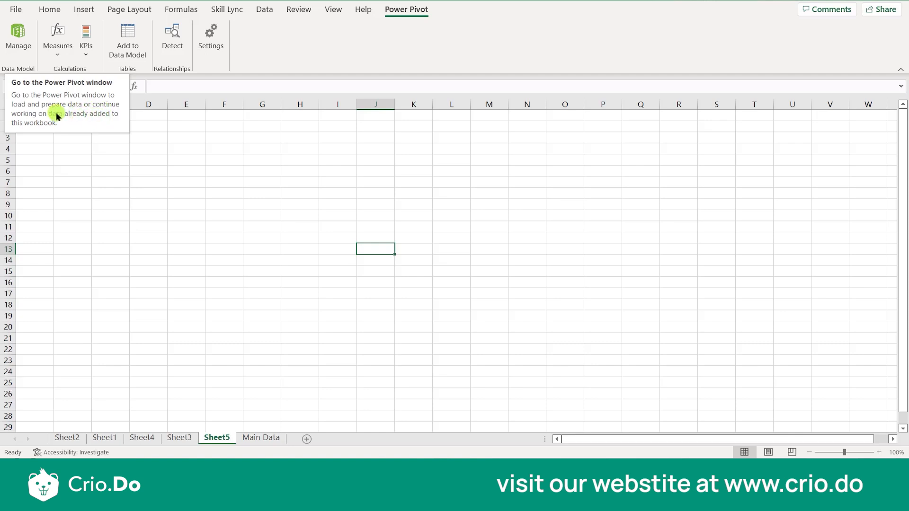
{"action": "left_click", "coordinate": [21, 48]}
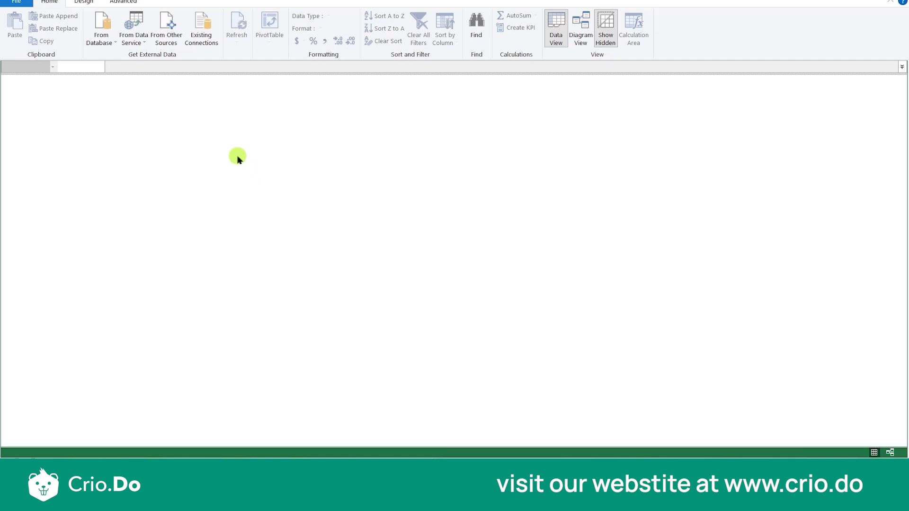
- Review the external data import options for other sources, databases and data services without importing anything
{"action": "left_click", "coordinate": [165, 38]}
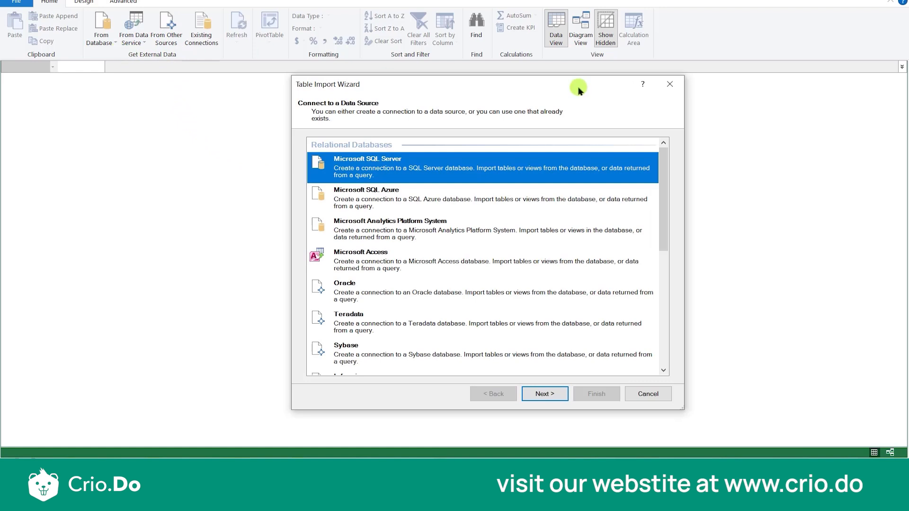
{"action": "left_click", "coordinate": [670, 83]}
{"action": "left_click", "coordinate": [97, 46]}
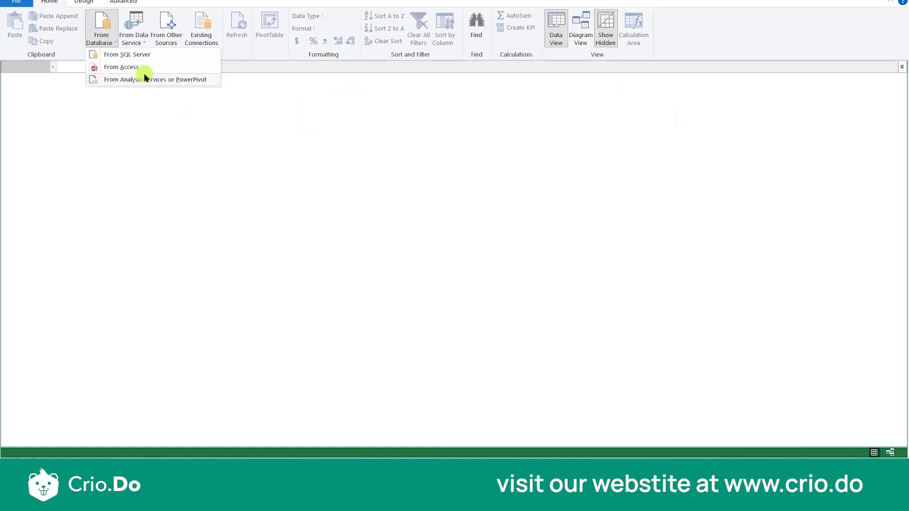
{"action": "left_click", "coordinate": [140, 44]}
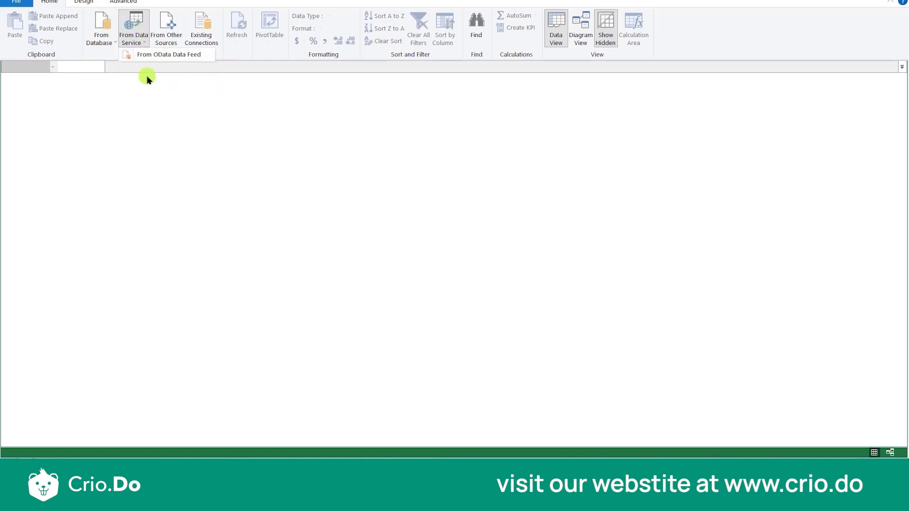
- Start a table import from other sources and choose Excel File as the data source type
{"action": "left_click", "coordinate": [164, 54]}
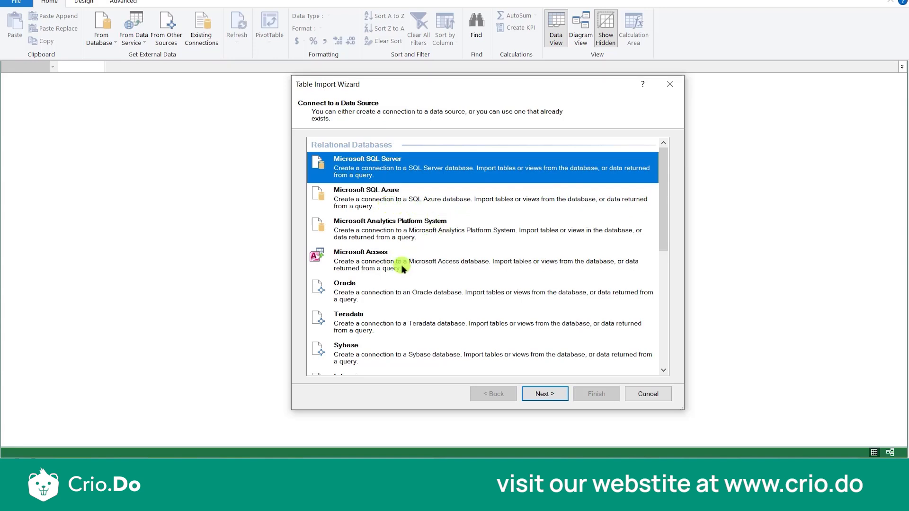
{"action": "left_click_drag", "start_coordinate": [664, 211], "coordinate": [664, 273]}
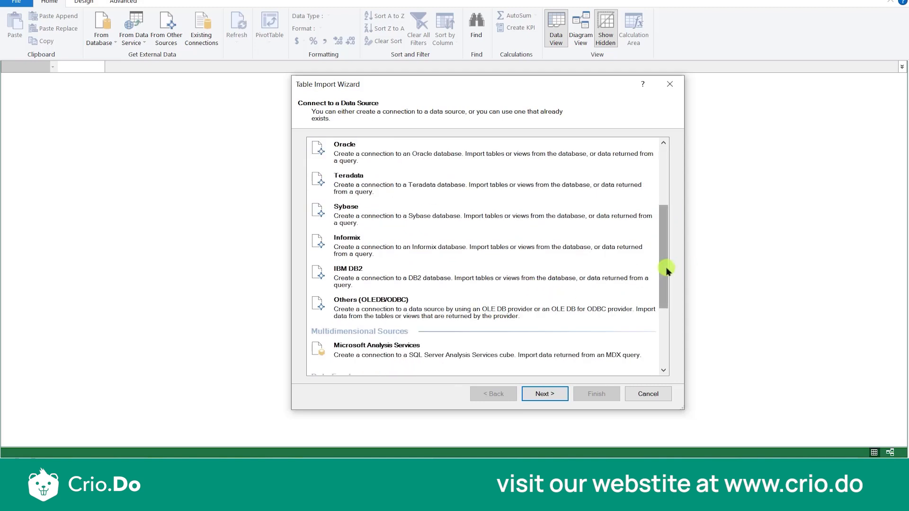
{"action": "left_click_drag", "start_coordinate": [667, 270], "coordinate": [664, 319]}
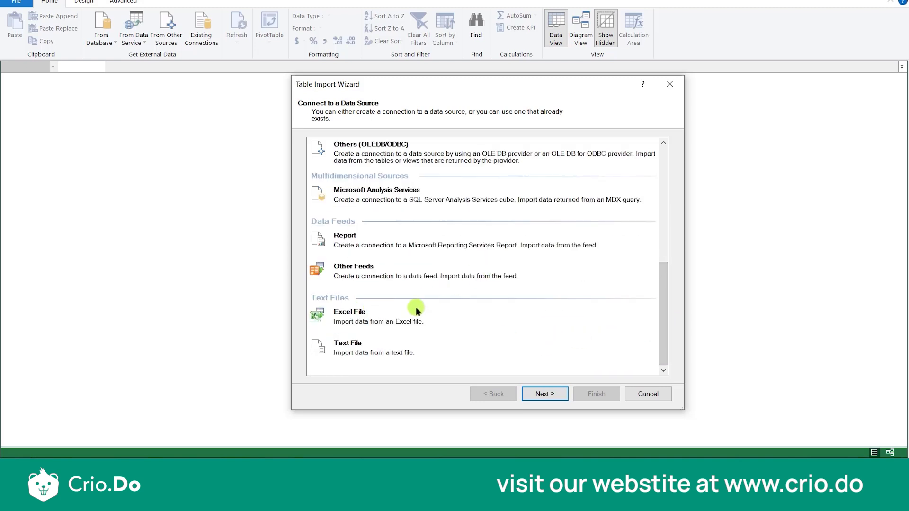
{"action": "left_click", "coordinate": [369, 324]}
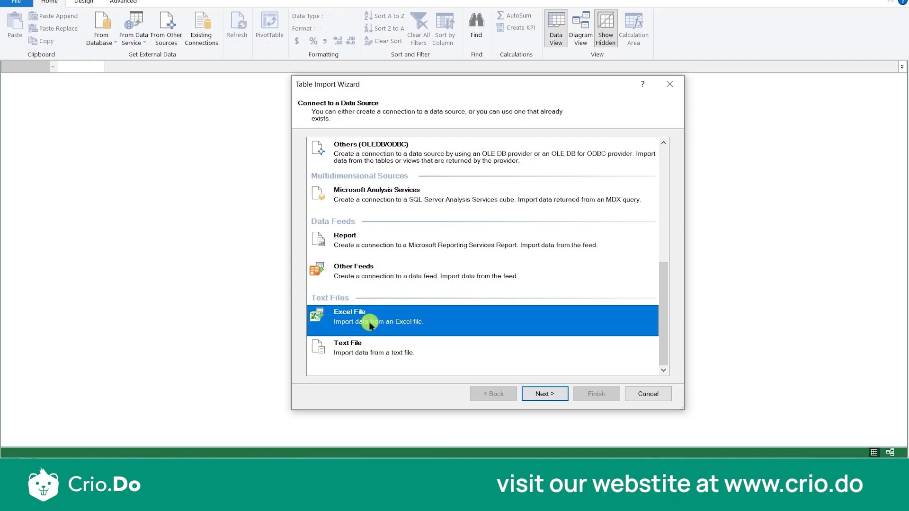
{"action": "left_click", "coordinate": [535, 396]}
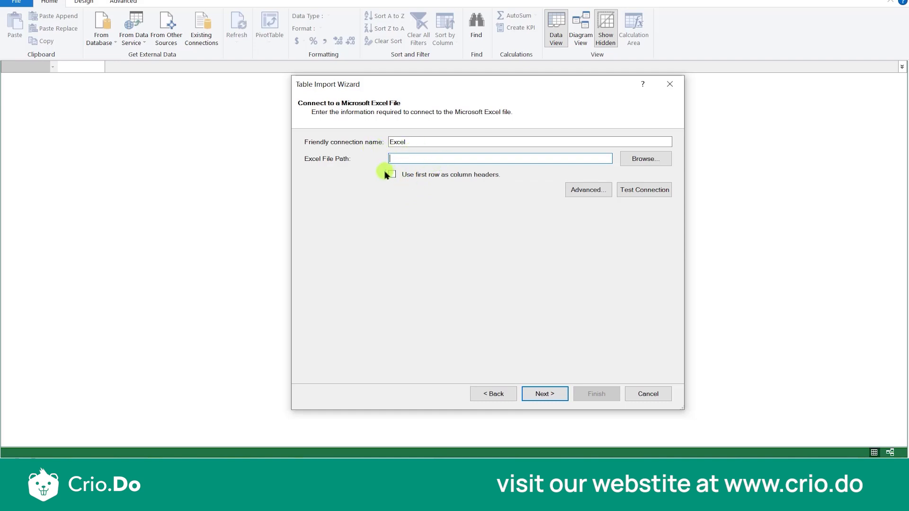
- Import the Customers table from the Customers workbook into the data model, using the first row as column headers
{"action": "left_click", "coordinate": [664, 163]}
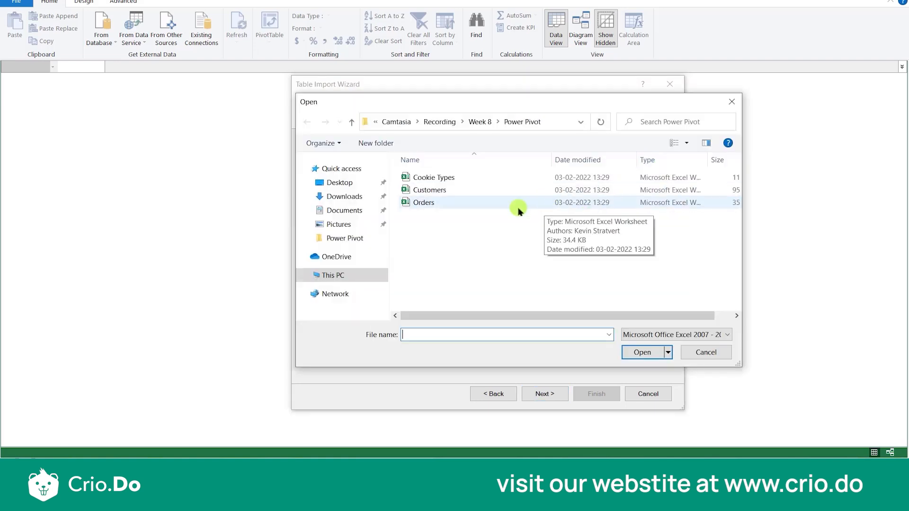
{"action": "double_click", "coordinate": [433, 191]}
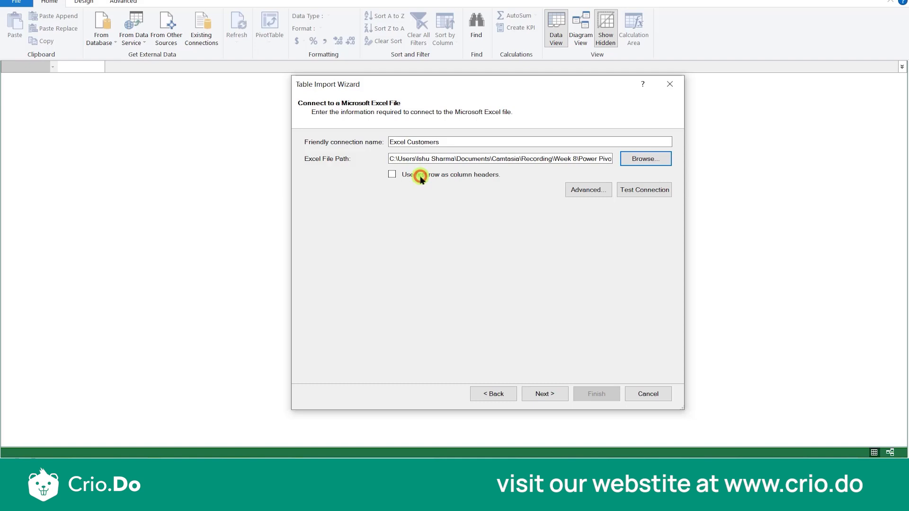
{"action": "left_click", "coordinate": [392, 174]}
{"action": "left_click", "coordinate": [559, 393]}
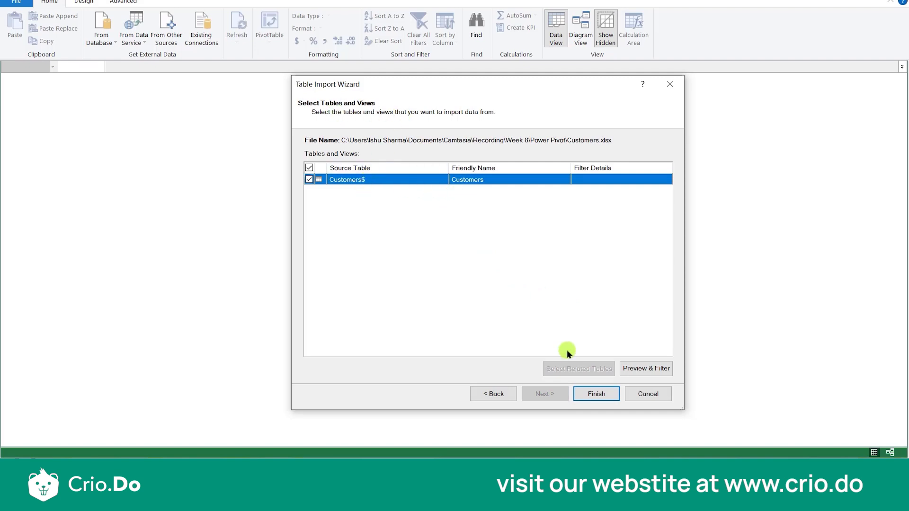
{"action": "left_click", "coordinate": [585, 397]}
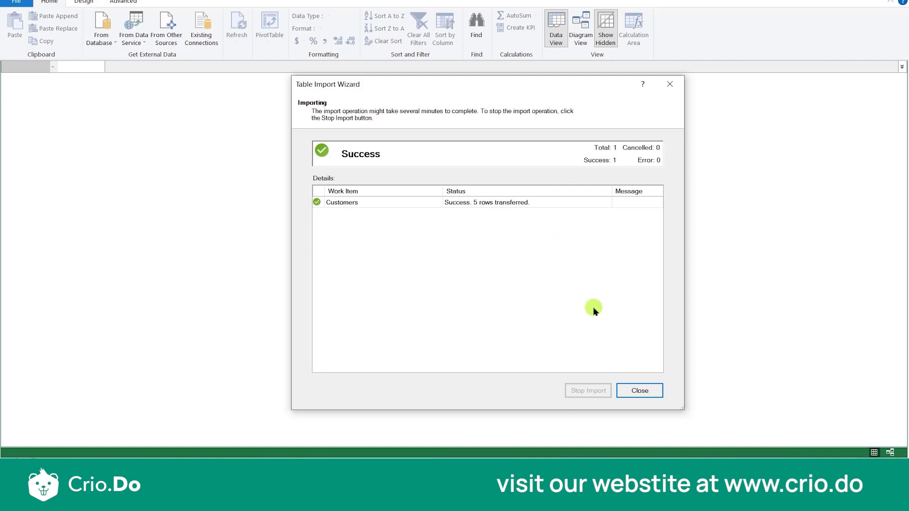
{"action": "left_click", "coordinate": [632, 392]}
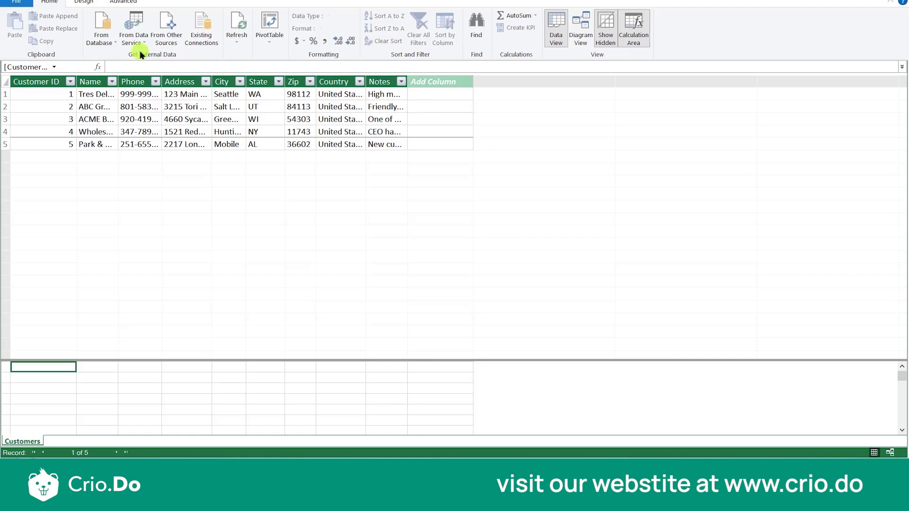
- Connect to the Cookie Types workbook as an Excel File source, leaving the first-row column headers option off
{"action": "left_click", "coordinate": [159, 46]}
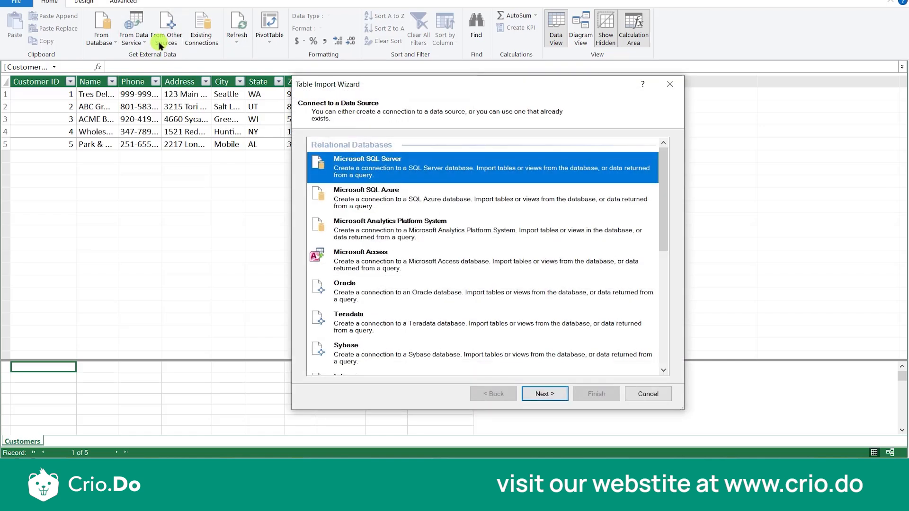
{"action": "scroll", "coordinate": [418, 277], "scroll_direction": "down", "scroll_amount": 2}
{"action": "scroll", "coordinate": [417, 275], "scroll_direction": "down", "scroll_amount": 5}
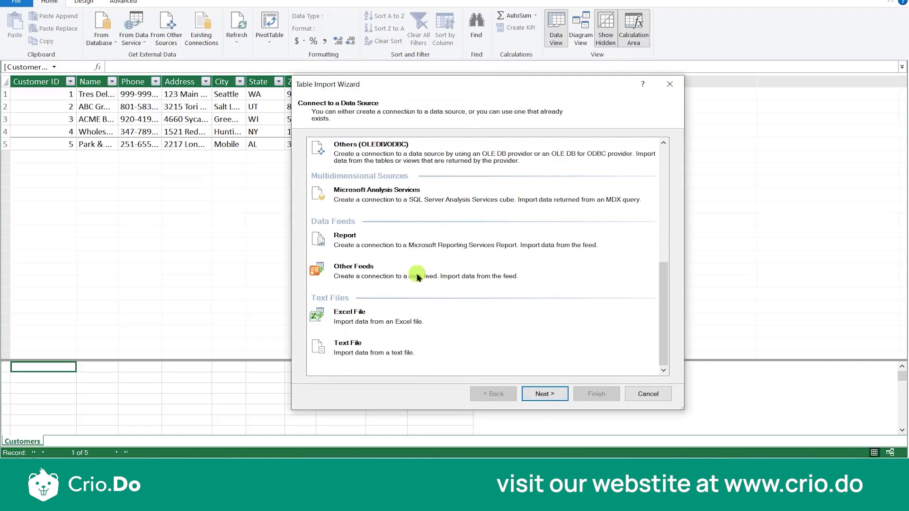
{"action": "left_click", "coordinate": [349, 317]}
{"action": "left_click", "coordinate": [534, 393]}
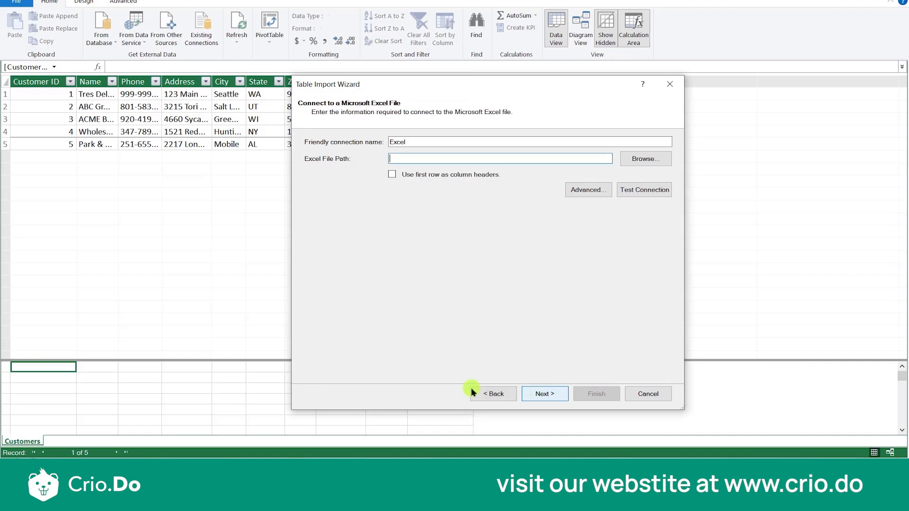
{"action": "left_click", "coordinate": [628, 160]}
{"action": "double_click", "coordinate": [472, 178]}
{"action": "left_click", "coordinate": [557, 394]}
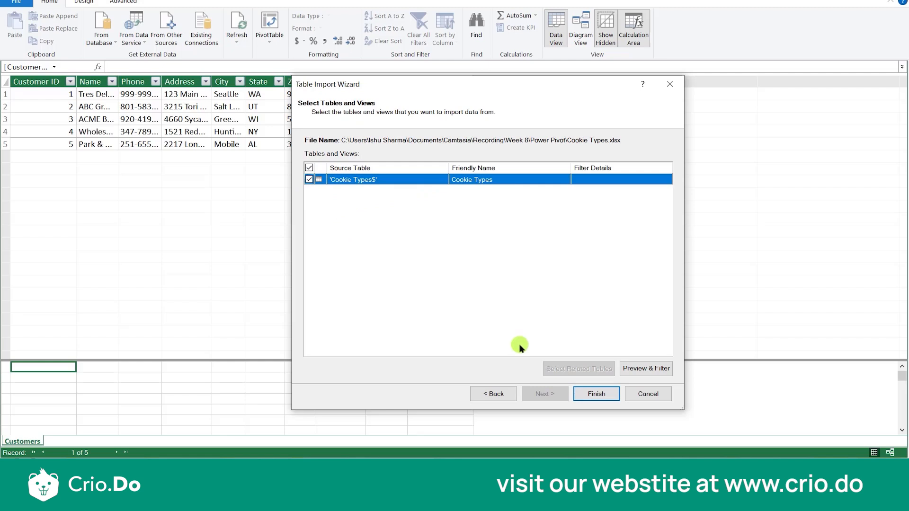
- Preview the Cookie Types source table and import it into the data model, accepting the external data connection
{"action": "left_click", "coordinate": [650, 372]}
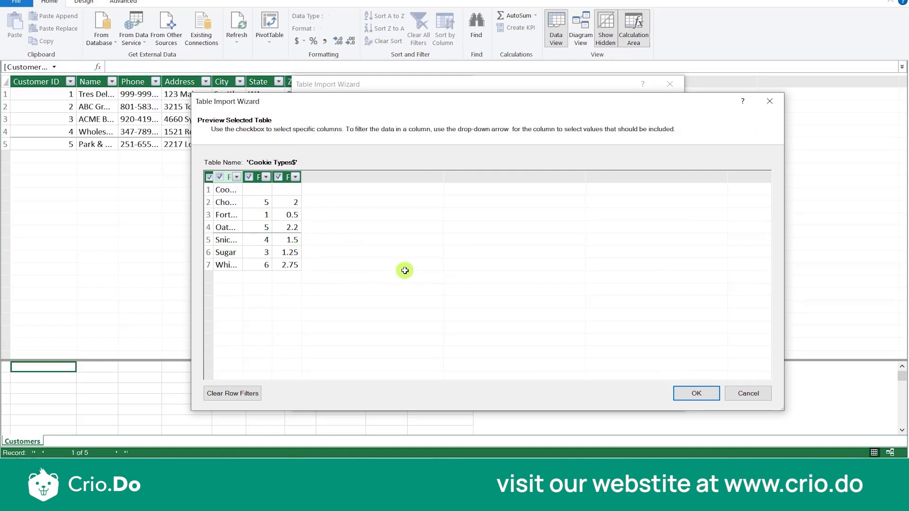
{"action": "left_click", "coordinate": [699, 393]}
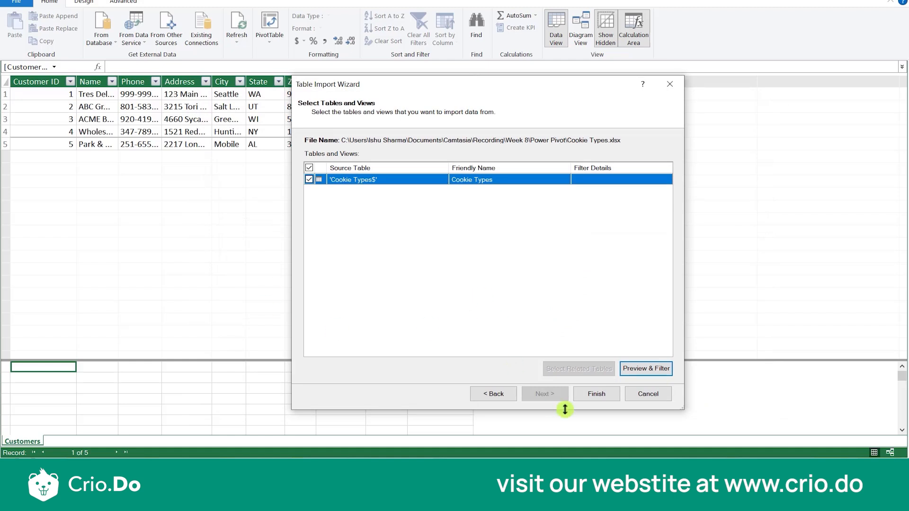
{"action": "left_click", "coordinate": [592, 396]}
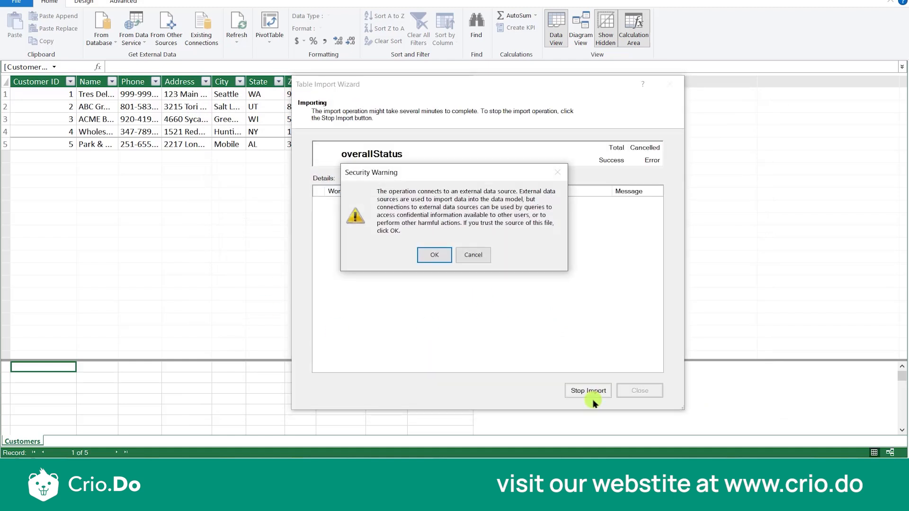
{"action": "left_click", "coordinate": [444, 255]}
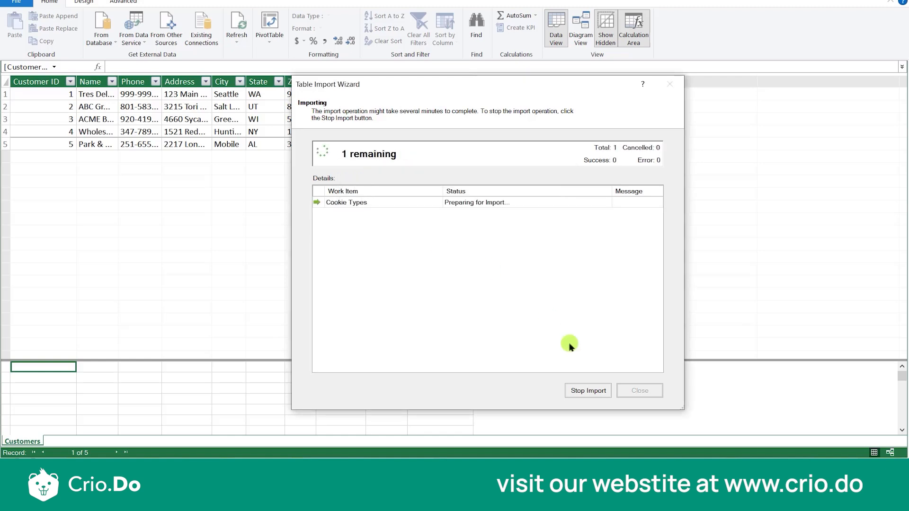
{"action": "left_click", "coordinate": [638, 391]}
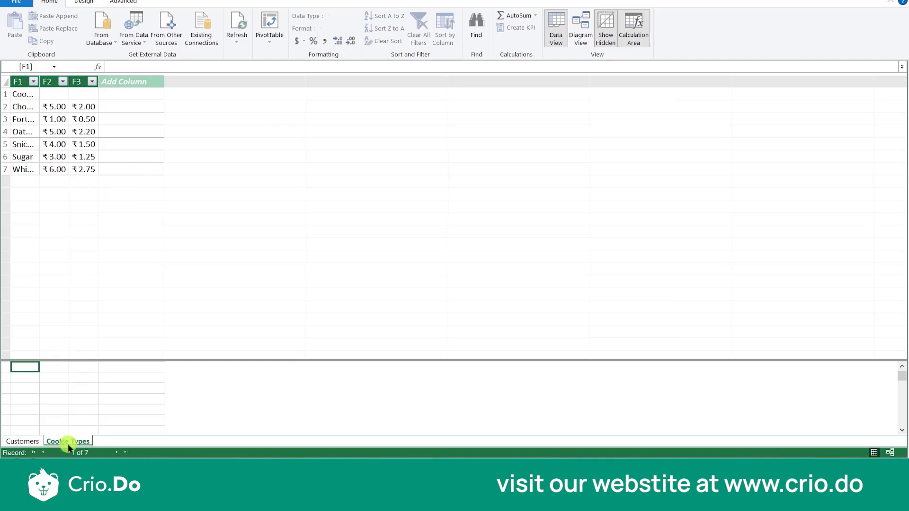
- Compare the Customers and Cookie Types tables, and permanently delete the Cookie Types table from the data model
{"action": "left_click", "coordinate": [38, 442]}
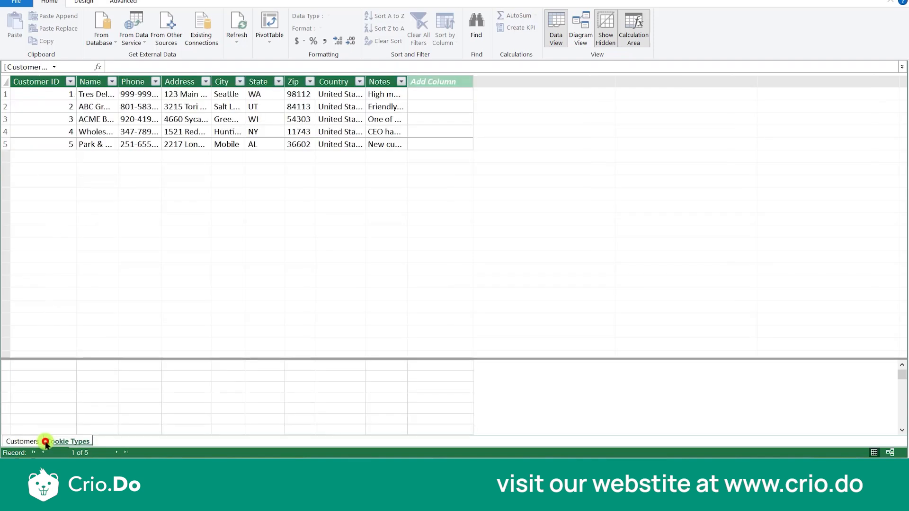
{"action": "left_click", "coordinate": [47, 441]}
{"action": "right_click", "coordinate": [51, 438]}
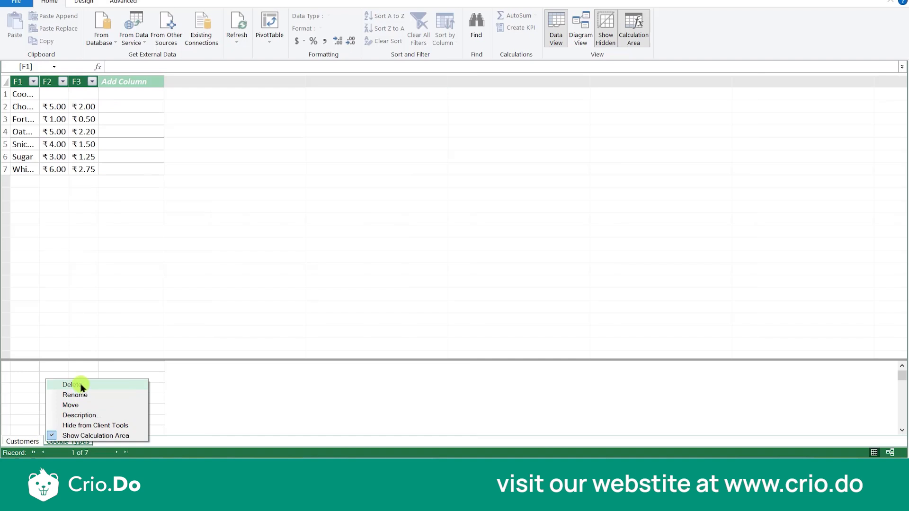
{"action": "left_click", "coordinate": [81, 385]}
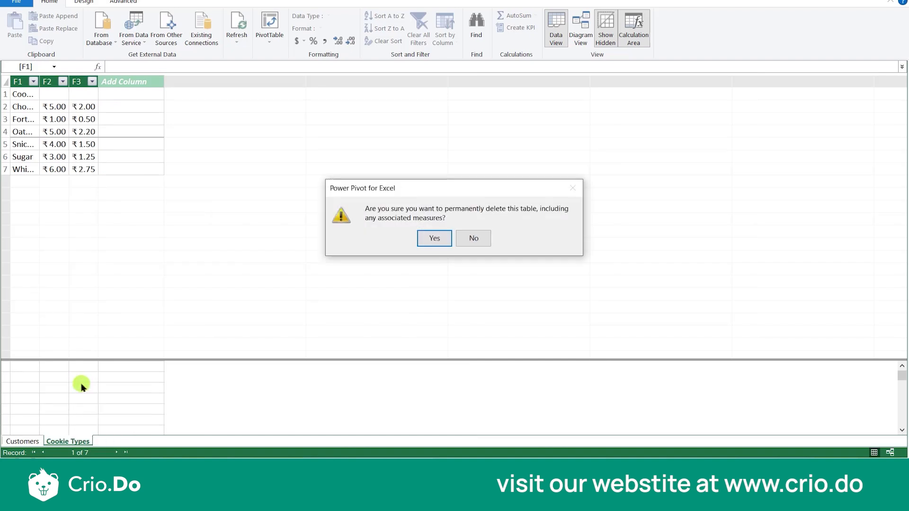
{"action": "left_click", "coordinate": [437, 239]}
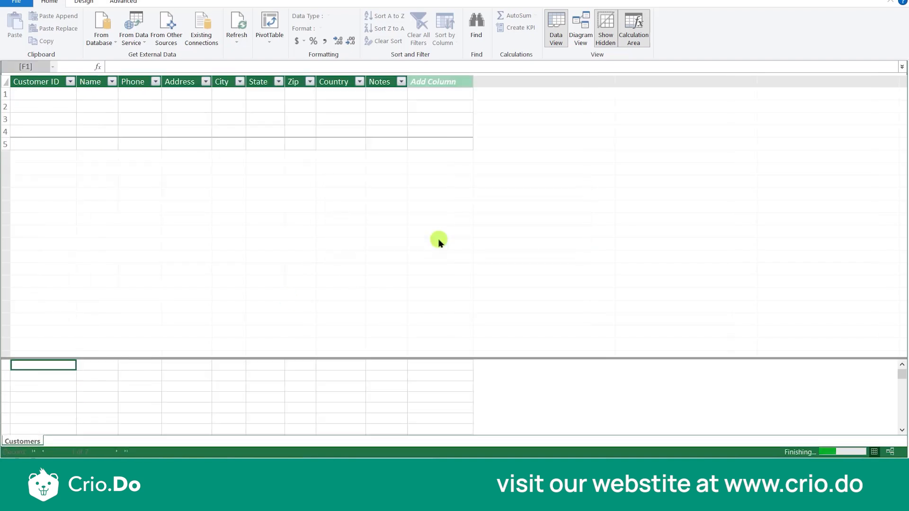
- Connect to the Cookie Types workbook as an Excel File source with its first row used as column headers
{"action": "left_click", "coordinate": [162, 38]}
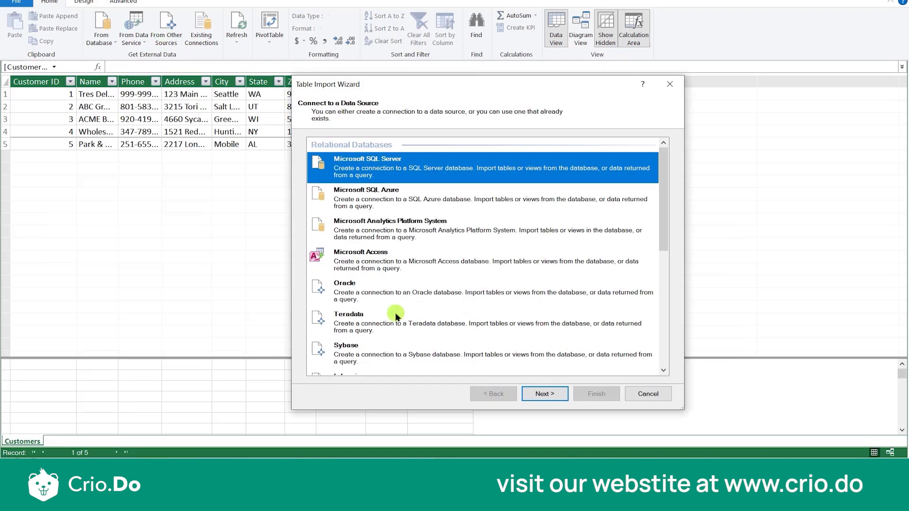
{"action": "scroll", "coordinate": [396, 316], "scroll_direction": "down", "scroll_amount": 4}
{"action": "scroll", "coordinate": [396, 317], "scroll_direction": "down", "scroll_amount": 3}
{"action": "double_click", "coordinate": [379, 314]}
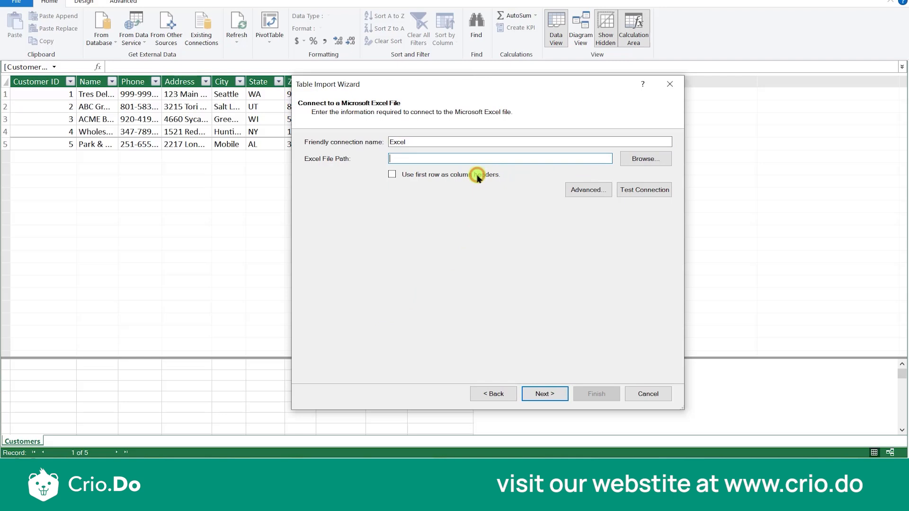
{"action": "left_click", "coordinate": [645, 161]}
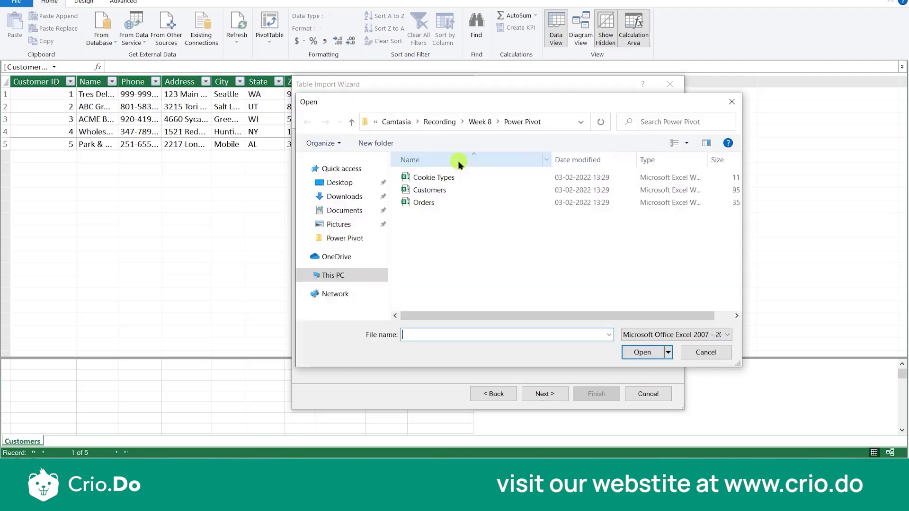
{"action": "double_click", "coordinate": [419, 178]}
{"action": "left_click", "coordinate": [392, 174]}
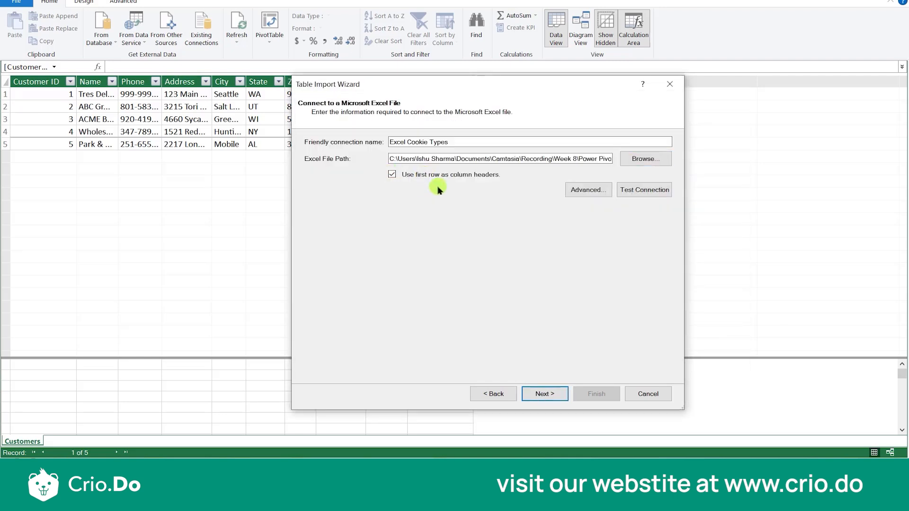
- Import the Cookie Types table into the data model and check it alongside the Customers table
{"action": "left_click", "coordinate": [545, 394]}
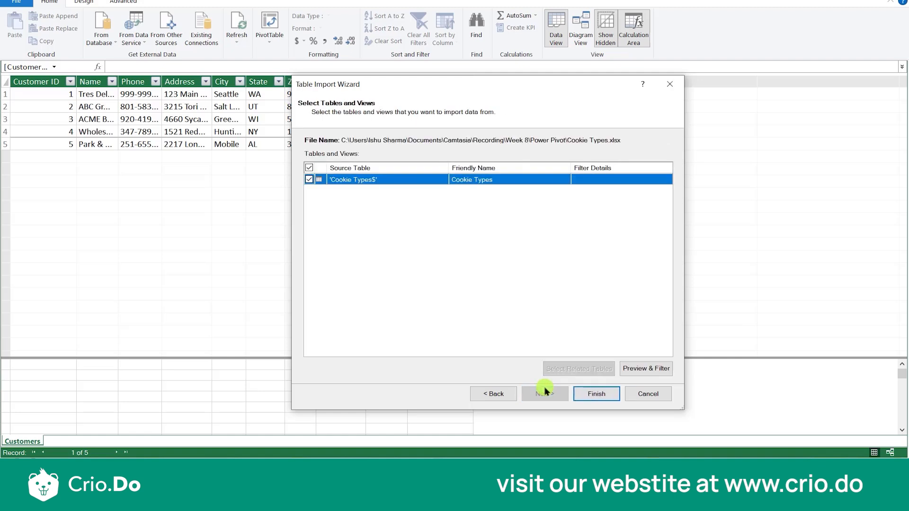
{"action": "left_click", "coordinate": [586, 395]}
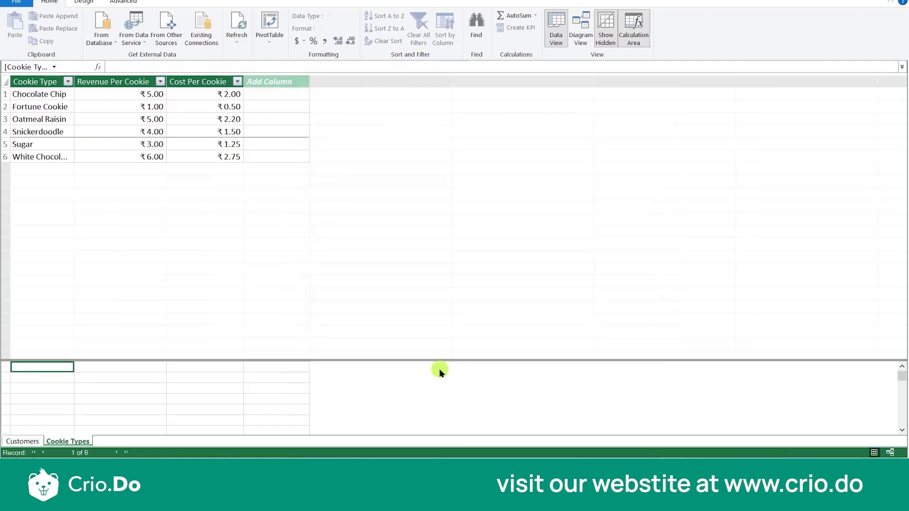
{"action": "left_click", "coordinate": [14, 442]}
{"action": "left_click", "coordinate": [56, 444]}
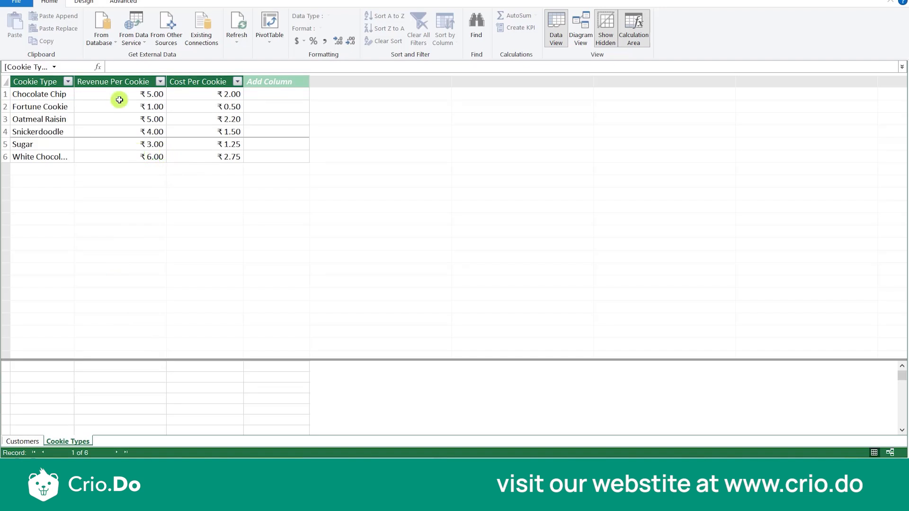
- Connect to the Orders workbook as an Excel File source with its first row used as column headers
{"action": "left_click", "coordinate": [132, 38]}
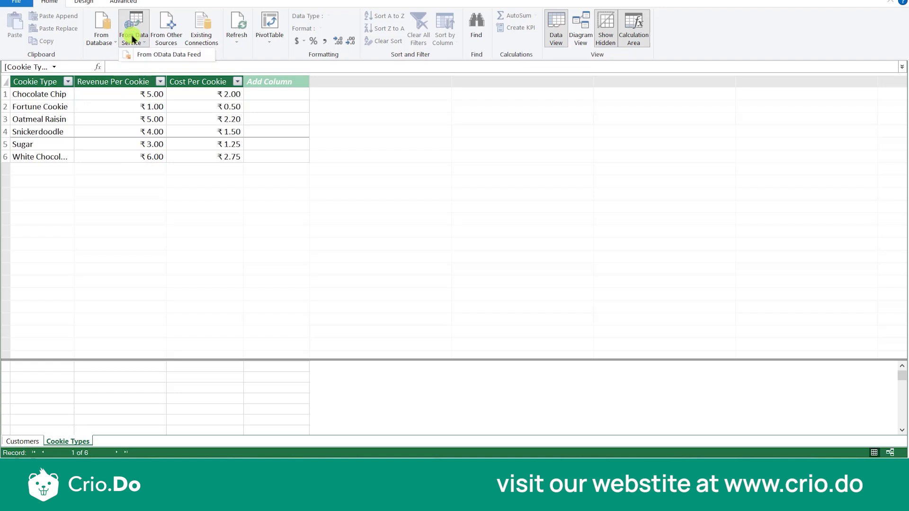
{"action": "left_click", "coordinate": [167, 34]}
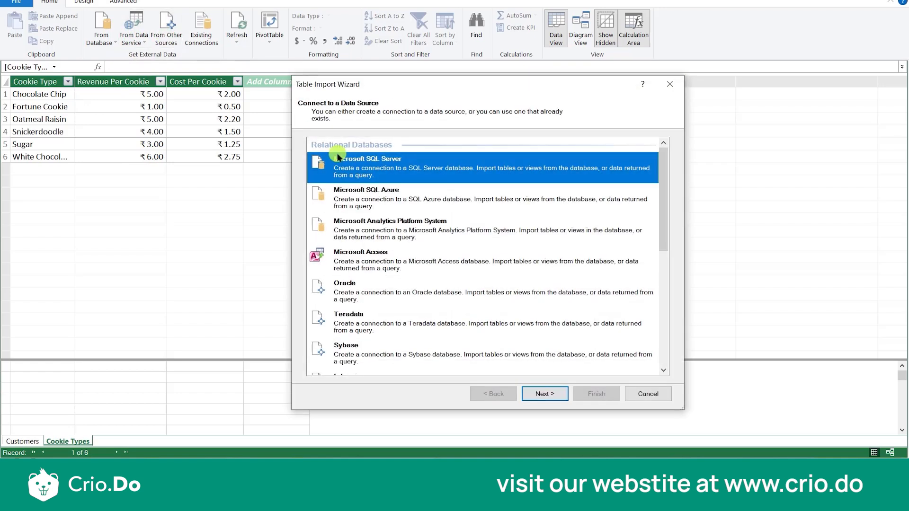
{"action": "scroll", "coordinate": [315, 237], "scroll_direction": "down", "scroll_amount": 10}
{"action": "double_click", "coordinate": [348, 313]}
{"action": "left_click", "coordinate": [625, 161]}
{"action": "double_click", "coordinate": [452, 205]}
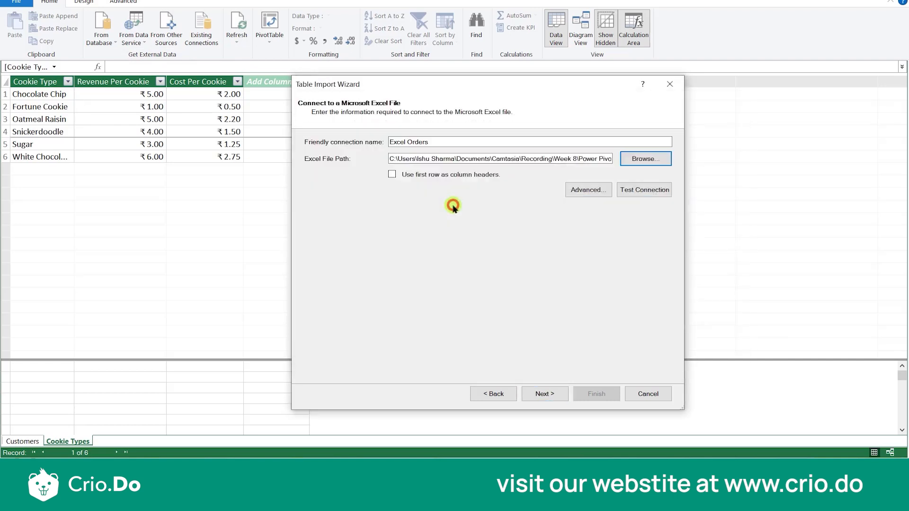
{"action": "left_click", "coordinate": [391, 175]}
{"action": "left_click", "coordinate": [549, 393]}
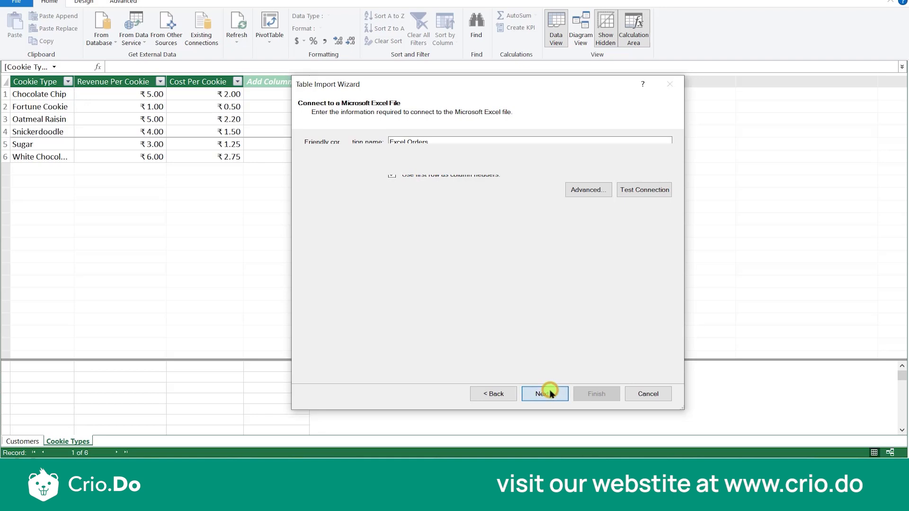
- Select the Orders$ source table and import it into the data model
{"action": "left_click", "coordinate": [602, 396]}
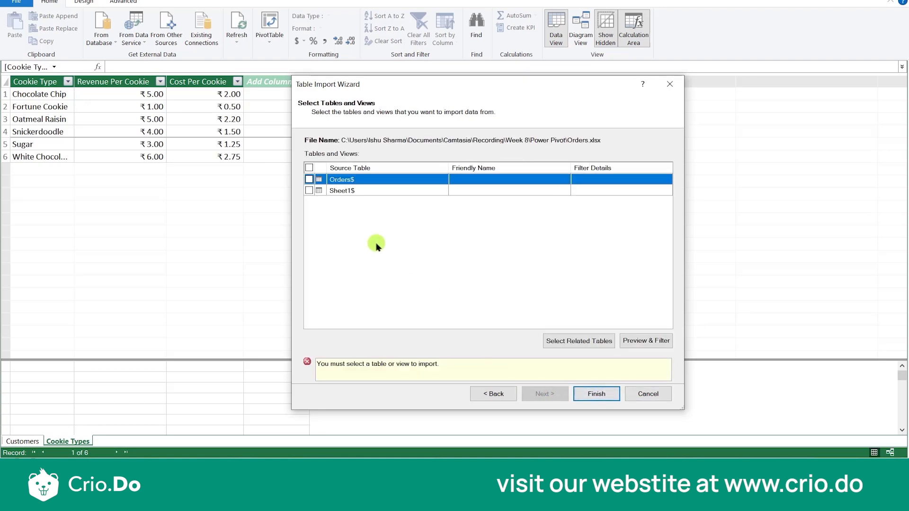
{"action": "left_click", "coordinate": [309, 180]}
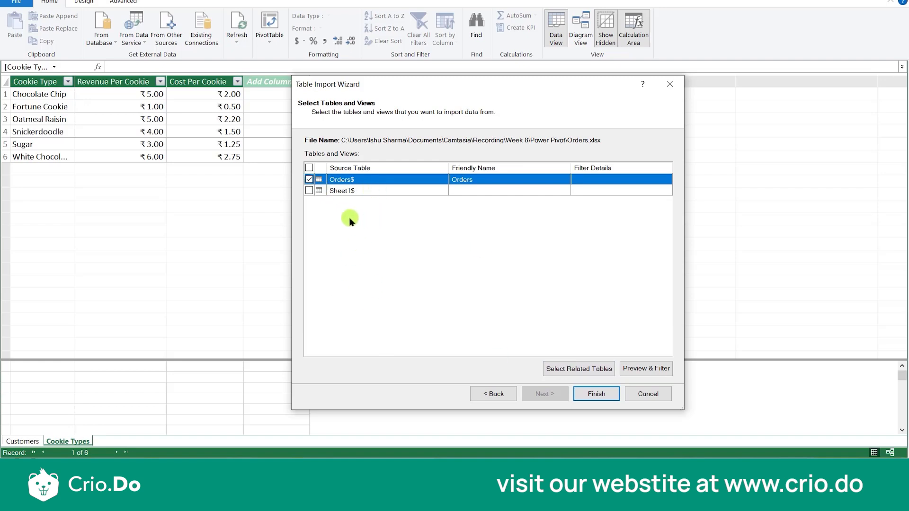
{"action": "left_click", "coordinate": [591, 396]}
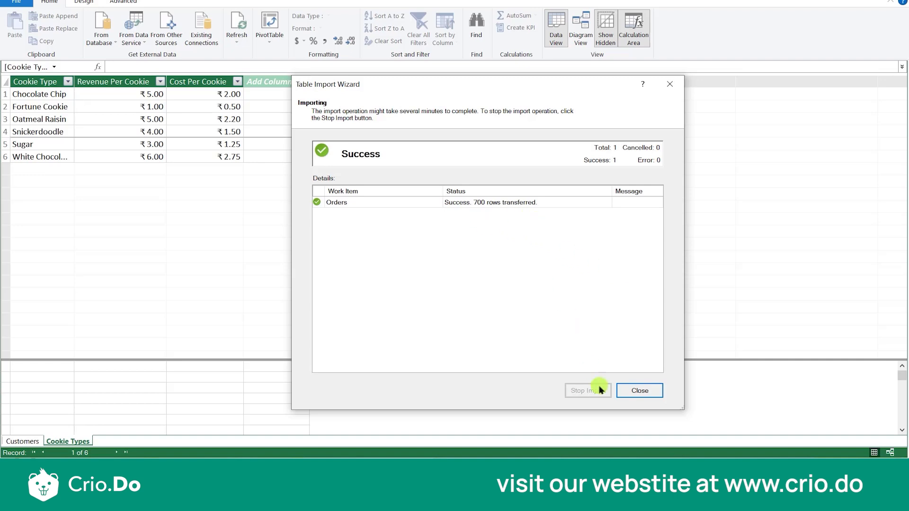
{"action": "left_click", "coordinate": [629, 393]}
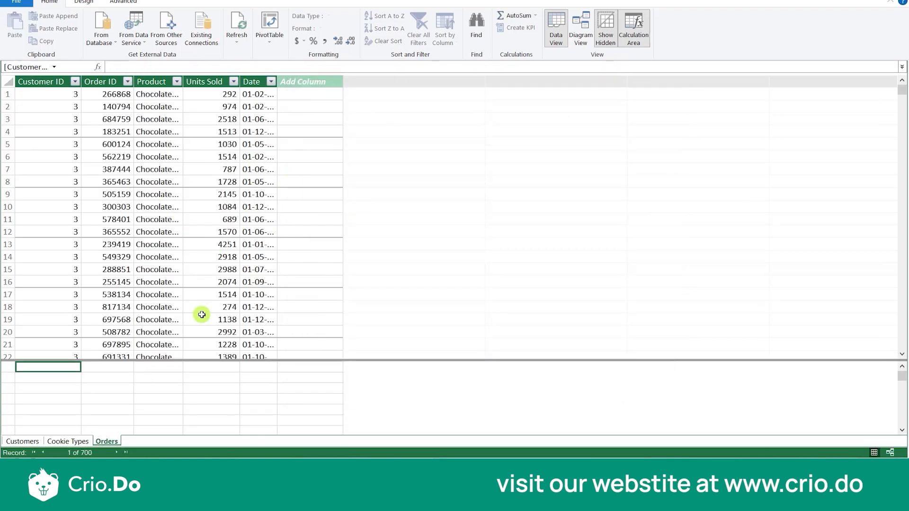
- Review the Customers, Cookie Types and Orders tables to find the columns they have in common
{"action": "left_click", "coordinate": [22, 442]}
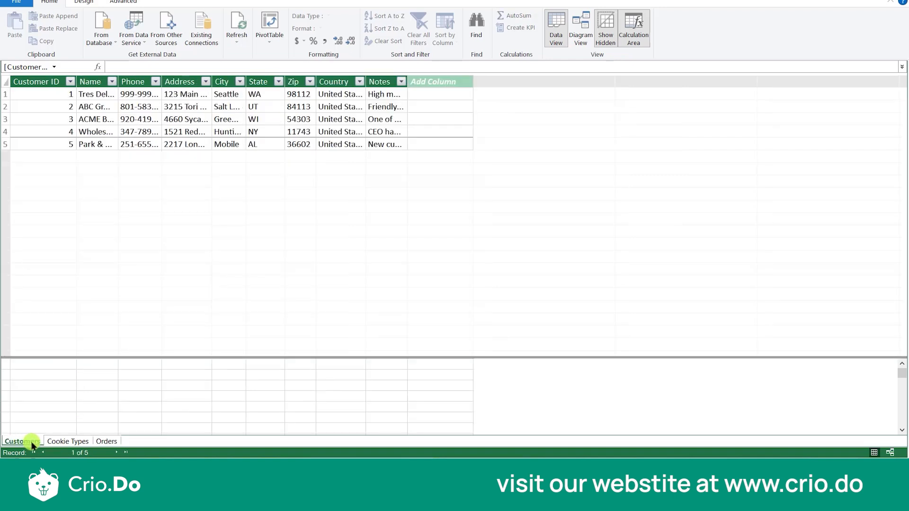
{"action": "left_click", "coordinate": [54, 443]}
{"action": "left_click", "coordinate": [106, 442]}
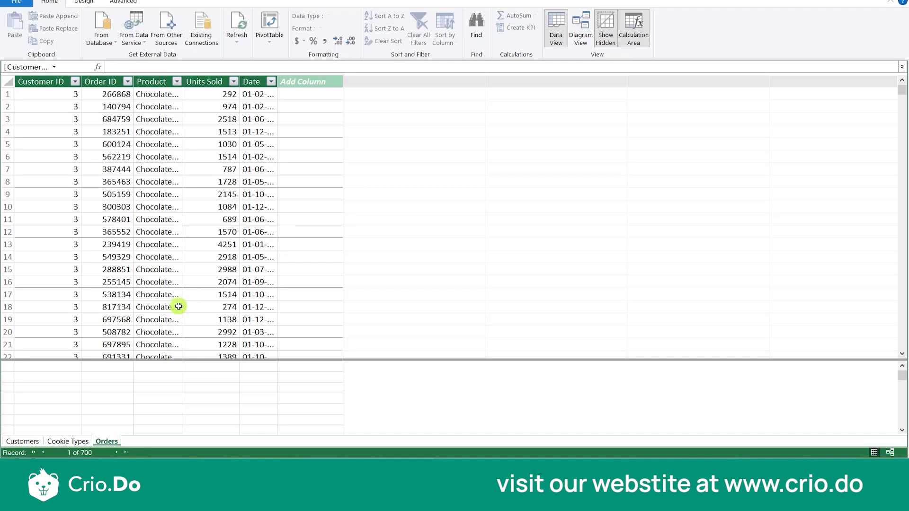
{"action": "left_click", "coordinate": [22, 441]}
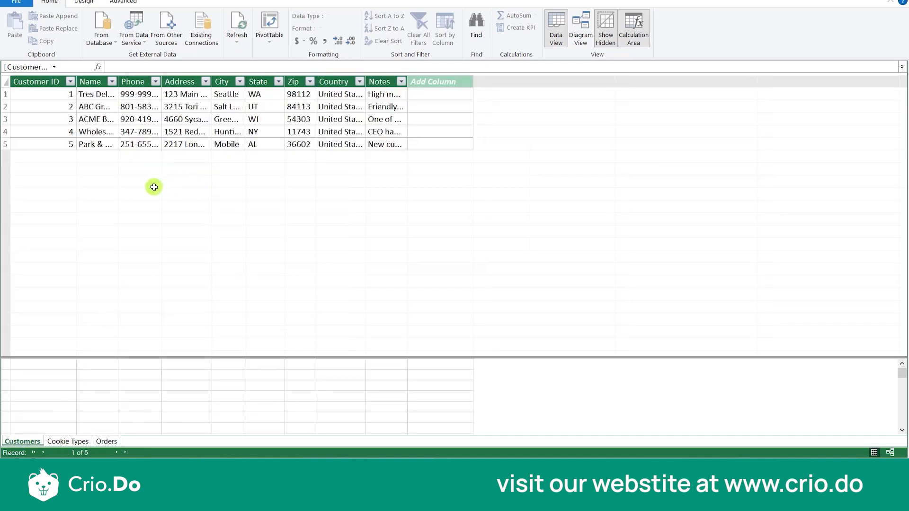
{"action": "left_click", "coordinate": [68, 441]}
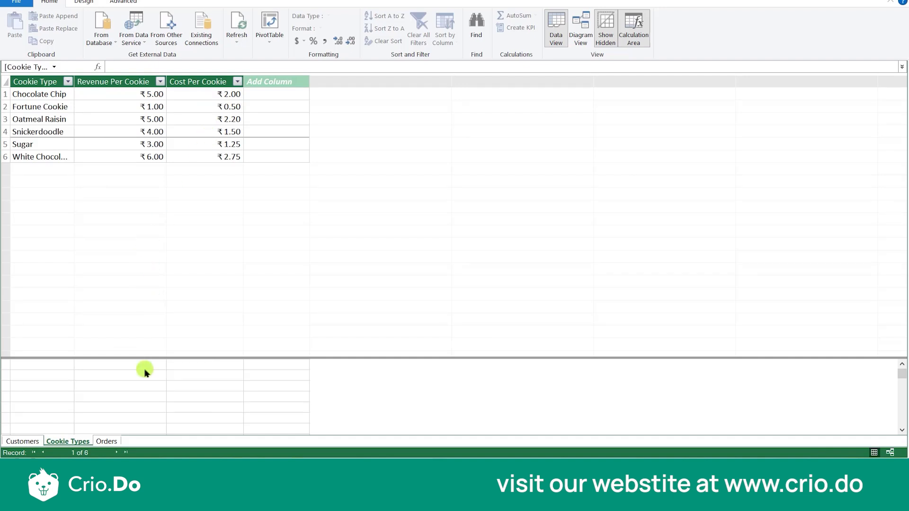
{"action": "left_click", "coordinate": [99, 442]}
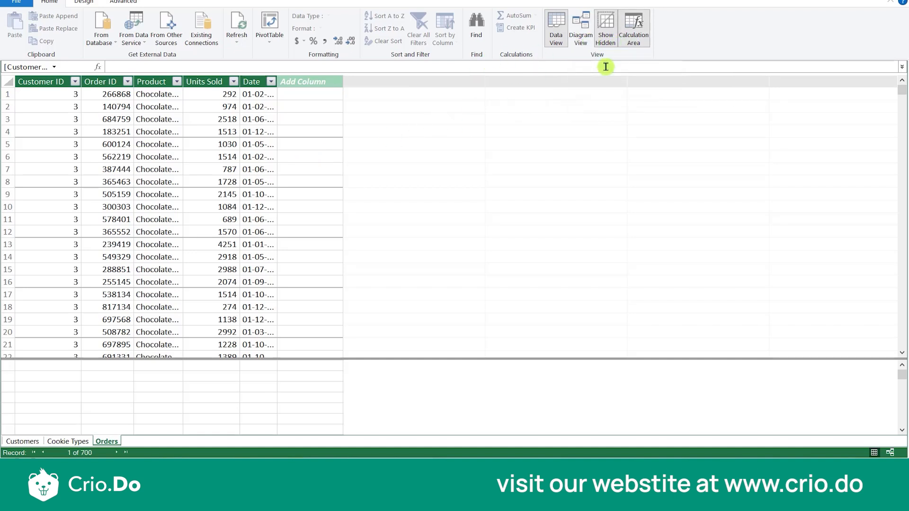
- Show the data model as a diagram and enlarge the three table boxes to fit all their fields
{"action": "left_click", "coordinate": [581, 38]}
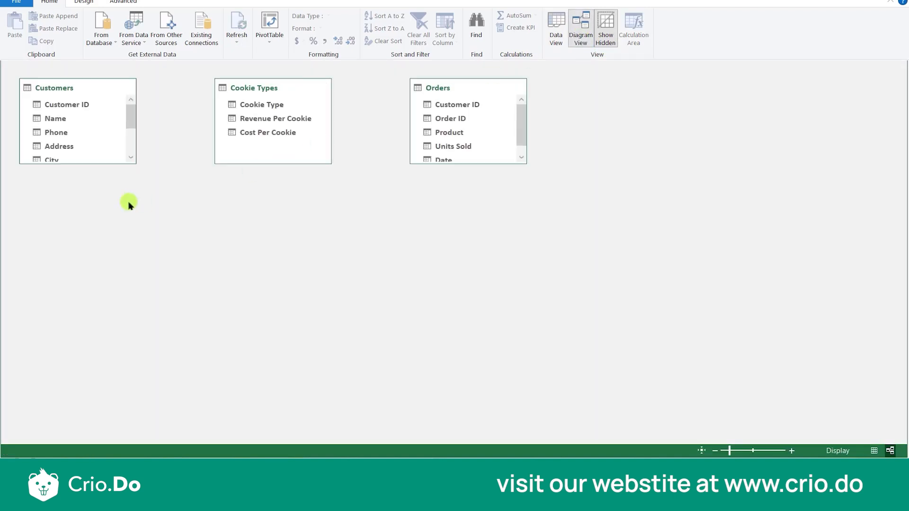
{"action": "left_click_drag", "start_coordinate": [98, 164], "coordinate": [105, 243]}
{"action": "left_click_drag", "start_coordinate": [274, 163], "coordinate": [269, 184]}
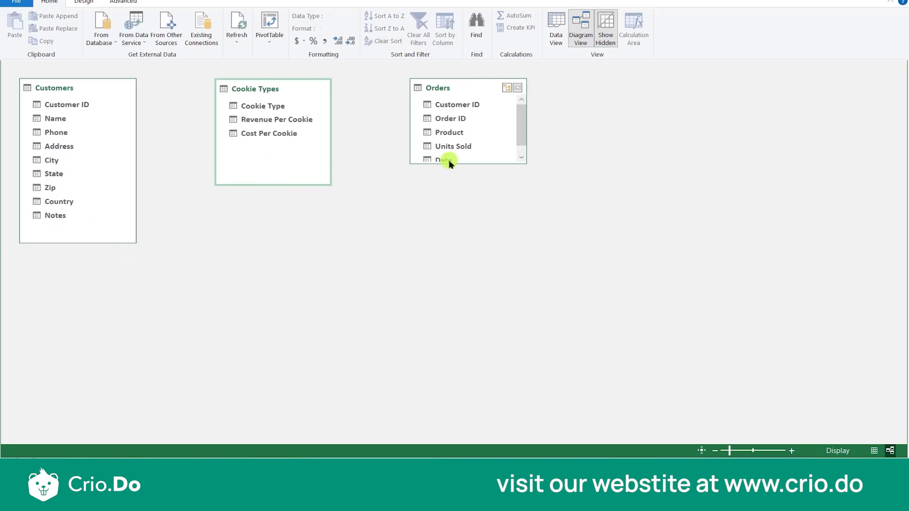
{"action": "left_click_drag", "start_coordinate": [465, 163], "coordinate": [473, 194]}
- Rearrange the diagram with the Orders table between Customers and Cookie Types, leaving space between the boxes
{"action": "left_click_drag", "start_coordinate": [485, 88], "coordinate": [593, 118]}
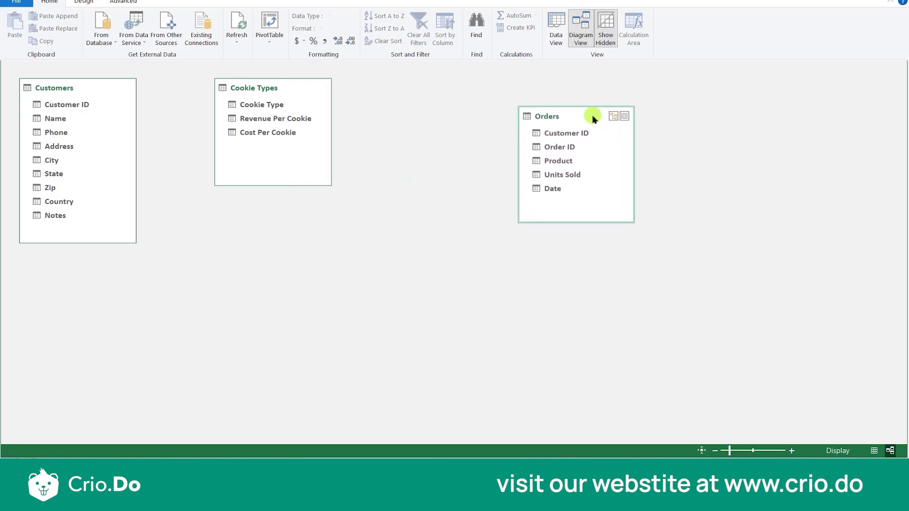
{"action": "left_click", "coordinate": [304, 90]}
{"action": "left_click_drag", "start_coordinate": [294, 86], "coordinate": [392, 116]}
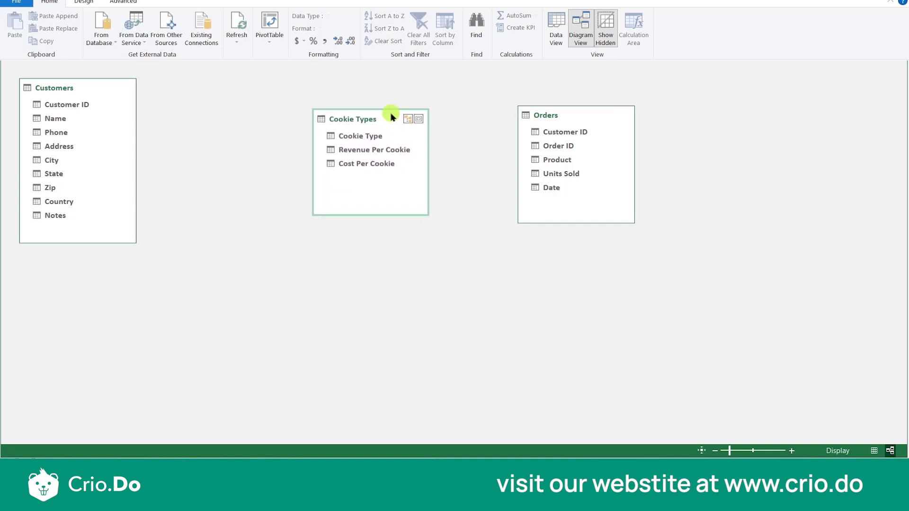
{"action": "left_click_drag", "start_coordinate": [91, 90], "coordinate": [213, 110]}
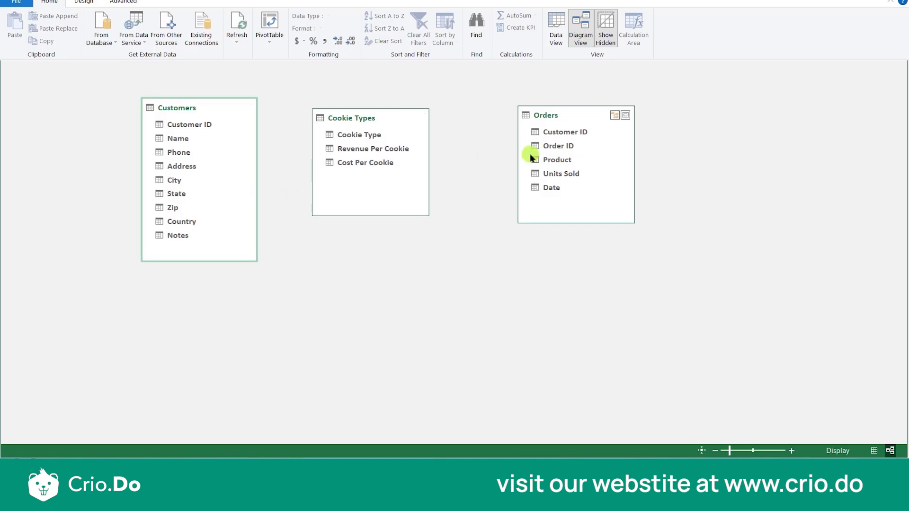
{"action": "left_click", "coordinate": [397, 132]}
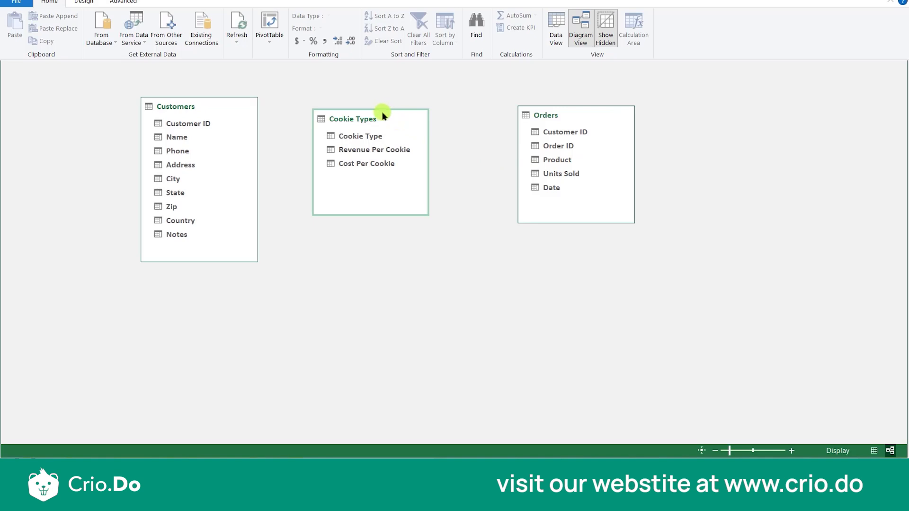
{"action": "left_click_drag", "start_coordinate": [383, 115], "coordinate": [411, 118]}
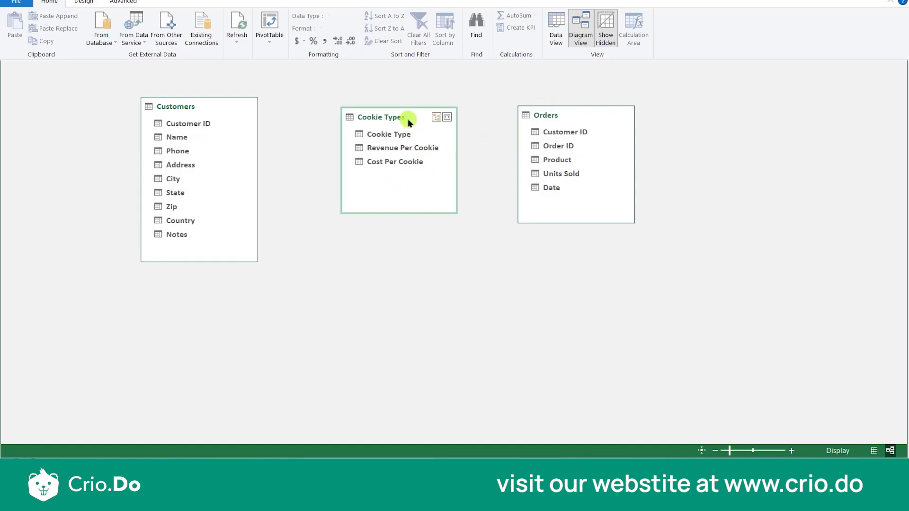
{"action": "left_click_drag", "start_coordinate": [410, 117], "coordinate": [726, 103]}
{"action": "left_click_drag", "start_coordinate": [590, 112], "coordinate": [406, 112]}
{"action": "left_click_drag", "start_coordinate": [738, 97], "coordinate": [611, 115]}
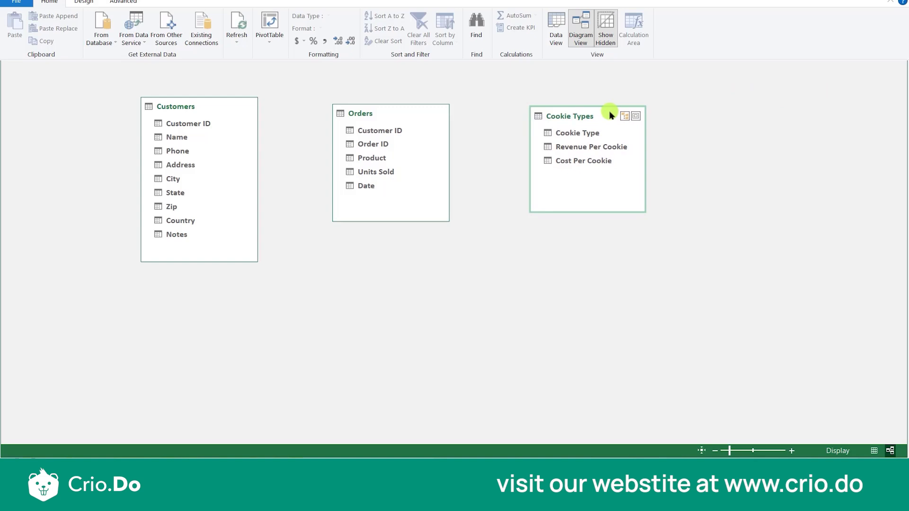
- Relate Customers to Orders by Customer ID and Cookie Type in Cookie Types to Product in Orders, spacing the tables further apart
{"action": "left_click", "coordinate": [209, 127]}
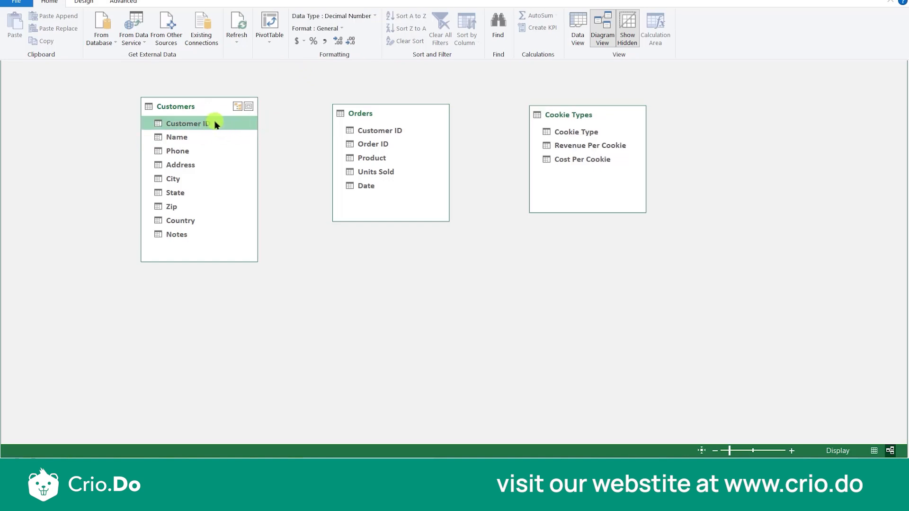
{"action": "left_click_drag", "start_coordinate": [214, 125], "coordinate": [351, 131]}
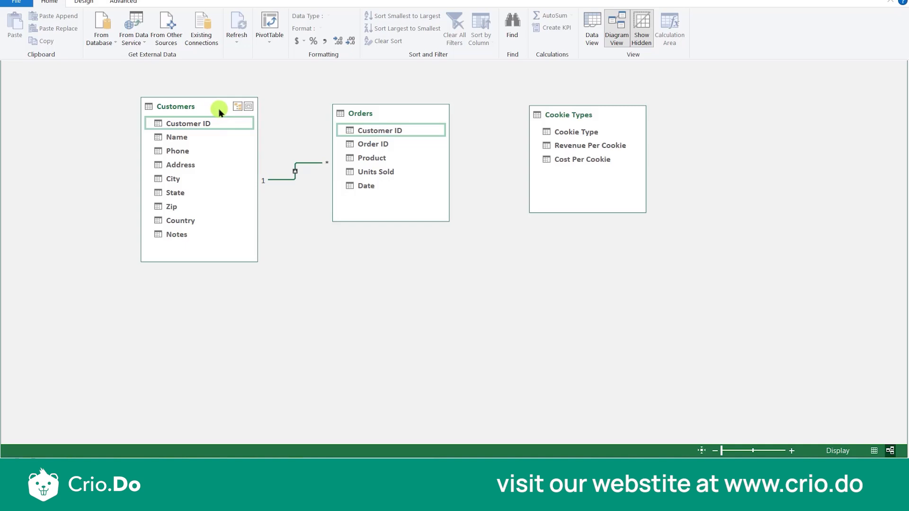
{"action": "left_click_drag", "start_coordinate": [219, 112], "coordinate": [184, 121]}
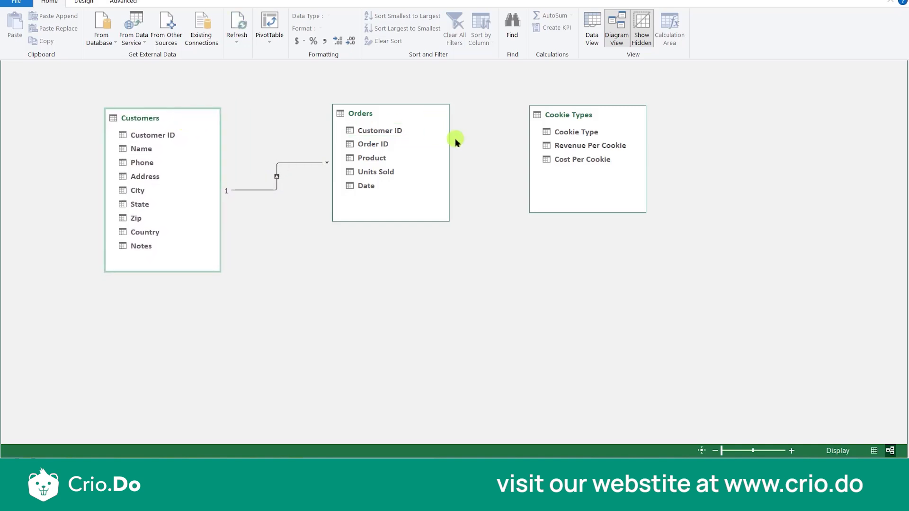
{"action": "left_click_drag", "start_coordinate": [587, 115], "coordinate": [638, 91]}
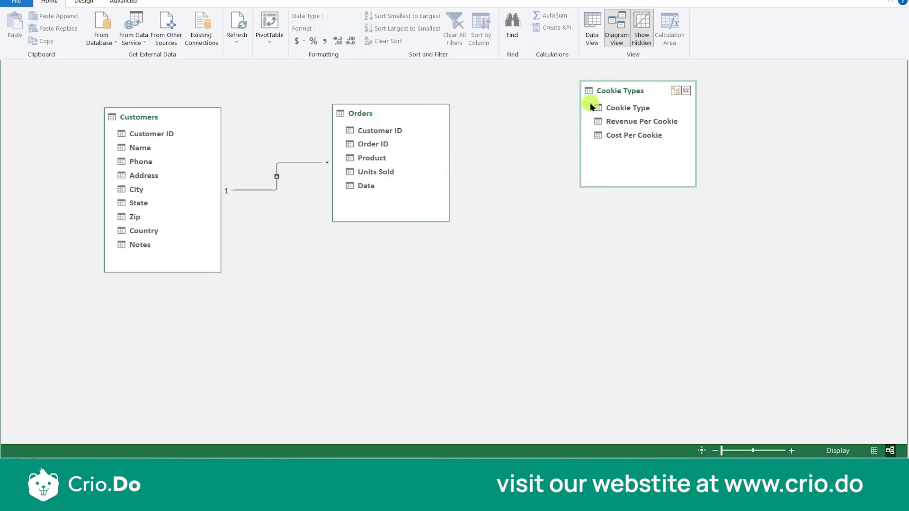
{"action": "mouse_move", "coordinate": [597, 108]}
{"action": "left_mouse_down"}
{"action": "mouse_move", "coordinate": [477, 178]}
{"action": "mouse_move", "coordinate": [396, 175]}
{"action": "mouse_move", "coordinate": [367, 159]}
{"action": "mouse_move", "coordinate": [387, 163]}
{"action": "left_mouse_up"}
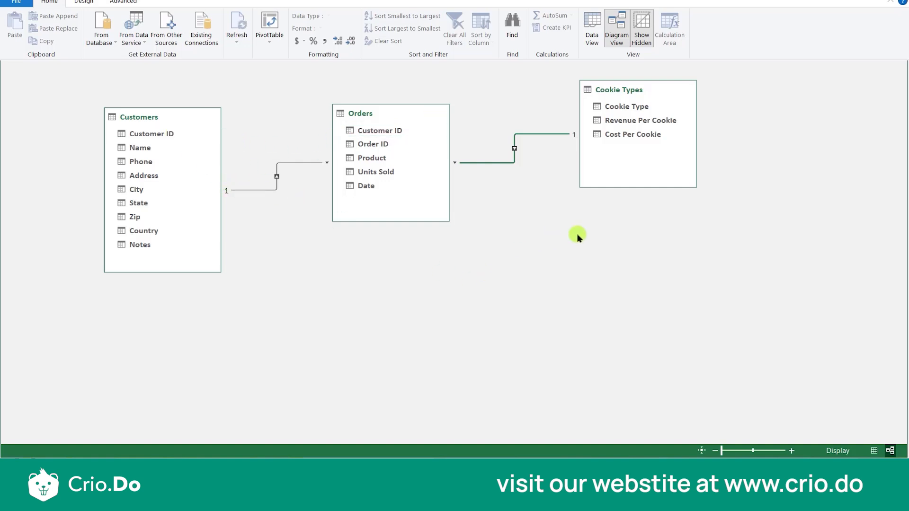
- Inspect the relationship between Orders and Cookie Types, its available options, and how the related columns are marked in the Orders data
{"action": "mouse_move", "coordinate": [414, 142]}
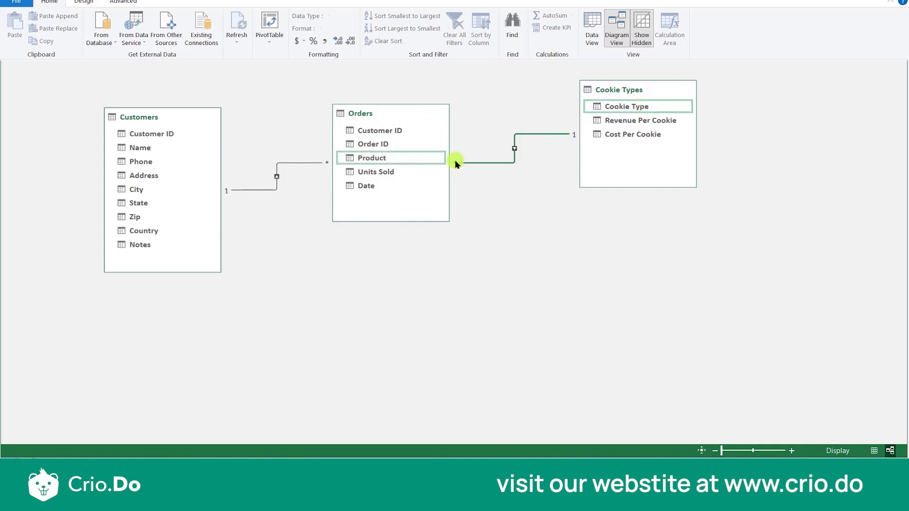
{"action": "right_click", "coordinate": [515, 145]}
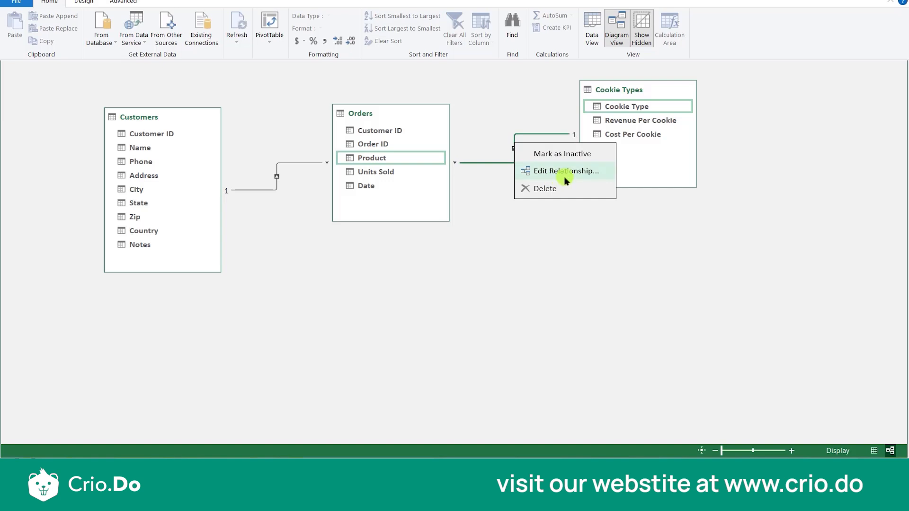
{"action": "left_click", "coordinate": [502, 251]}
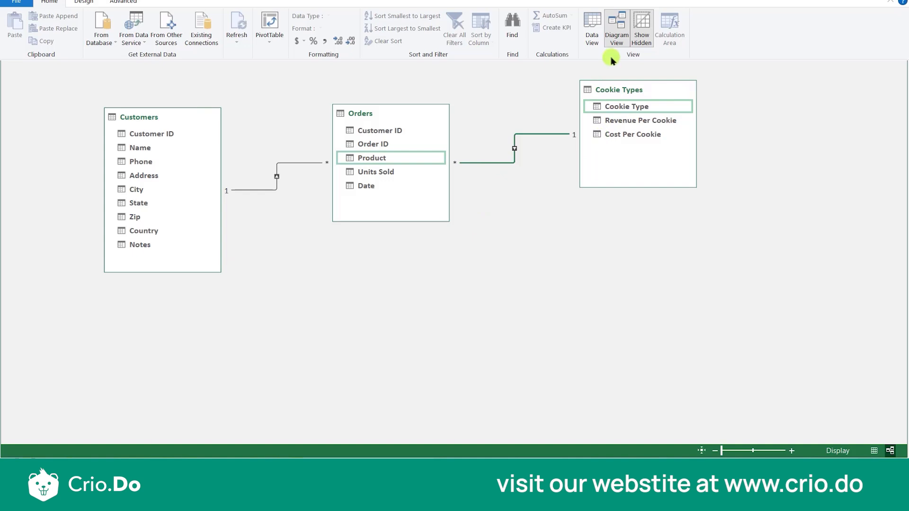
{"action": "left_click", "coordinate": [593, 38]}
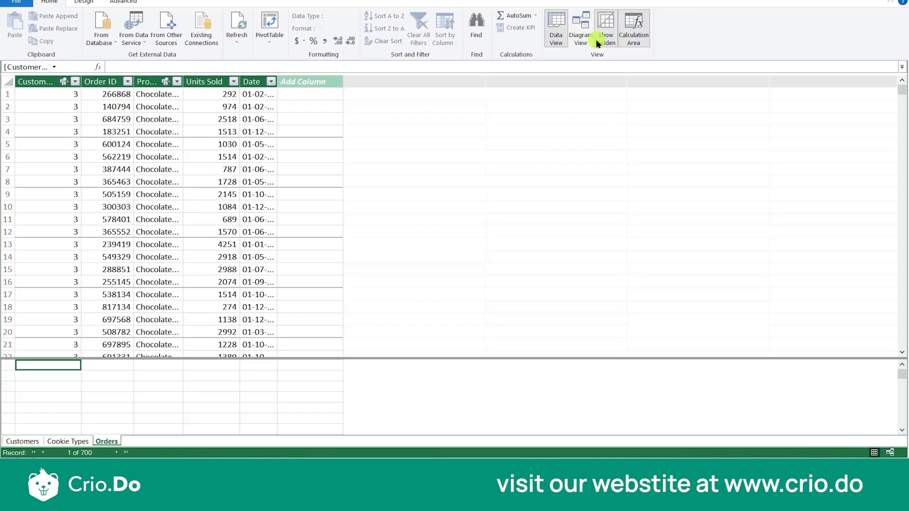
{"action": "left_click", "coordinate": [585, 40]}
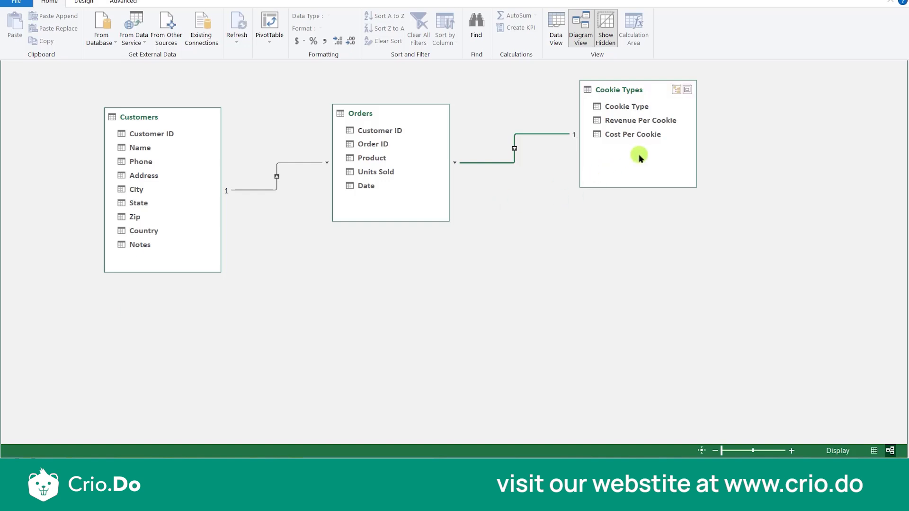
{"action": "left_click", "coordinate": [512, 162]}
- Return to the Orders table's data and add a new column named Profit
{"action": "left_click", "coordinate": [557, 45]}
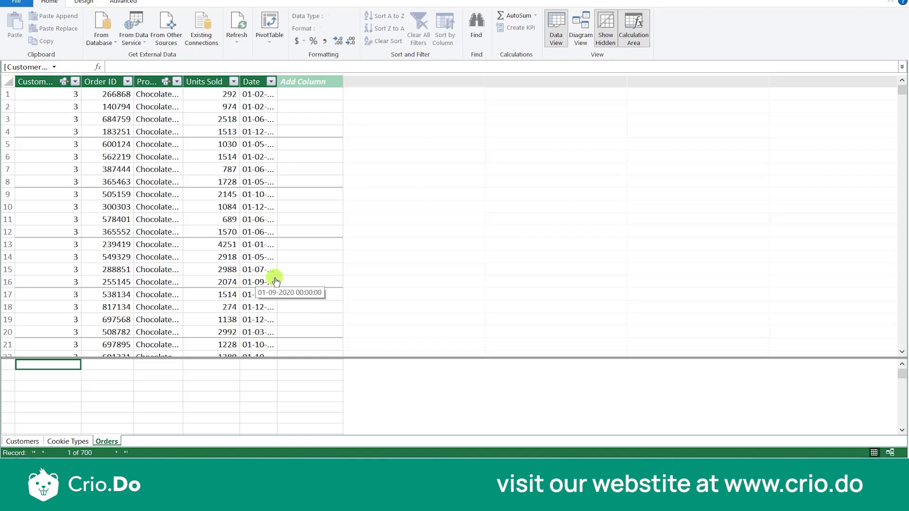
{"action": "left_click", "coordinate": [319, 81]}
{"action": "double_click", "coordinate": [318, 81]}
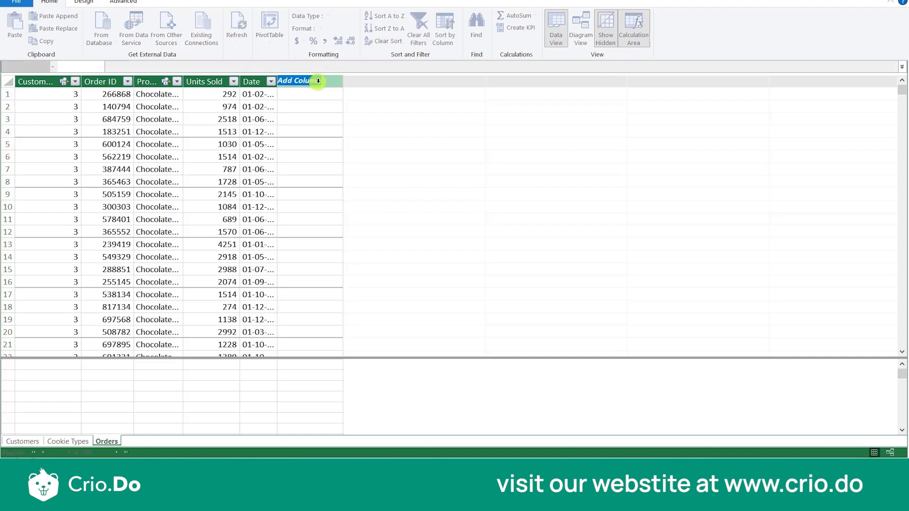
{"action": "type", "text": "Profit"}
{"action": "key", "text": "Return"}
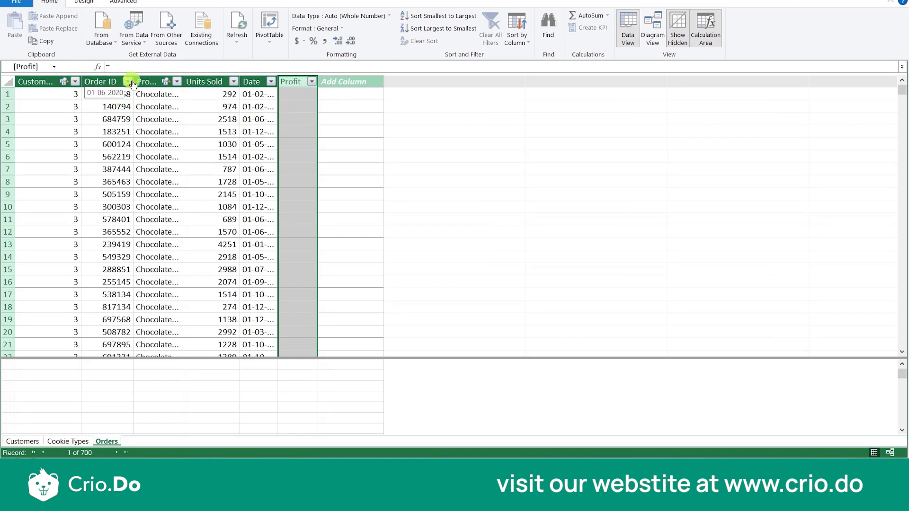
- Widen the Order ID, Customer ID, Product, Units Sold and Date columns in Orders so their headers and values fit
{"action": "left_click_drag", "start_coordinate": [135, 78], "coordinate": [161, 78]}
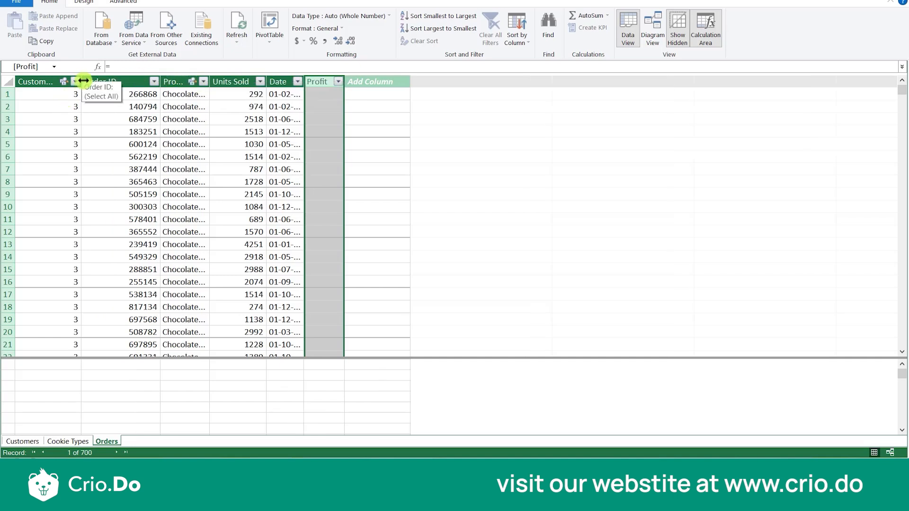
{"action": "left_click_drag", "start_coordinate": [83, 81], "coordinate": [97, 81]}
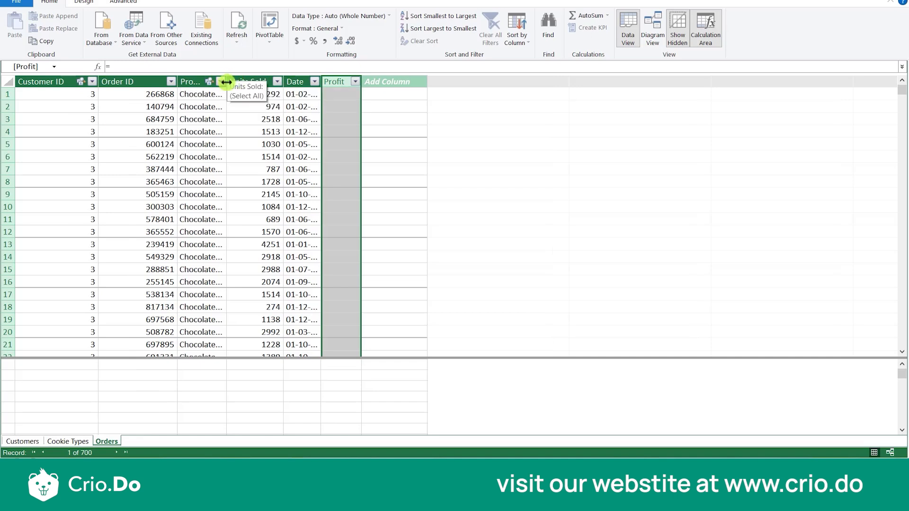
{"action": "left_click_drag", "start_coordinate": [225, 83], "coordinate": [266, 83]}
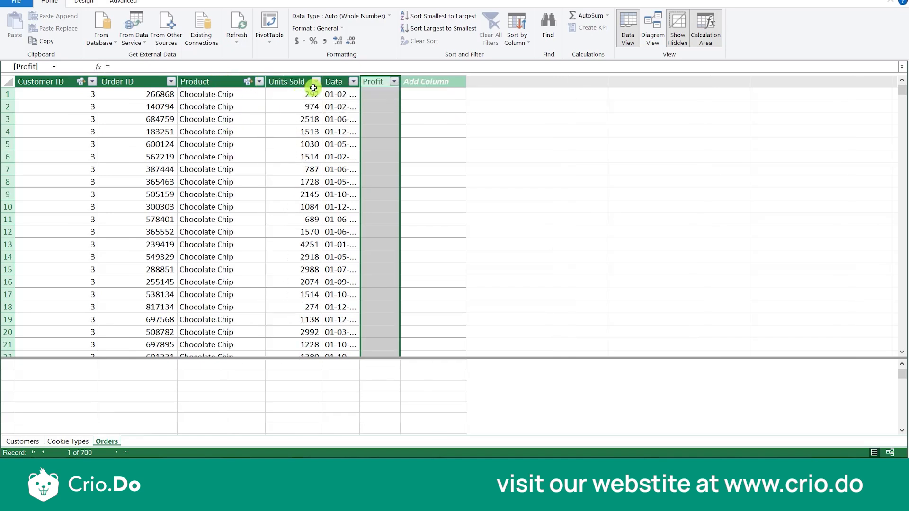
{"action": "left_click_drag", "start_coordinate": [321, 81], "coordinate": [425, 77]}
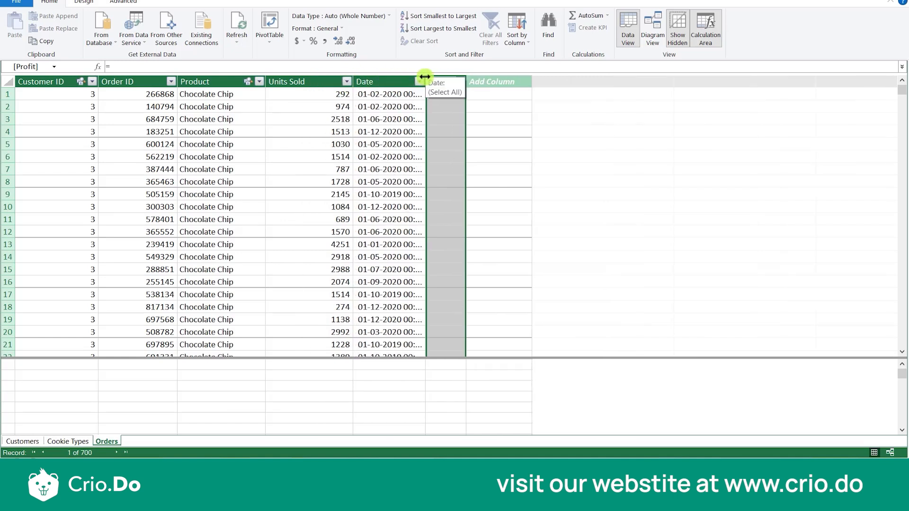
{"action": "left_click_drag", "start_coordinate": [424, 79], "coordinate": [452, 79]}
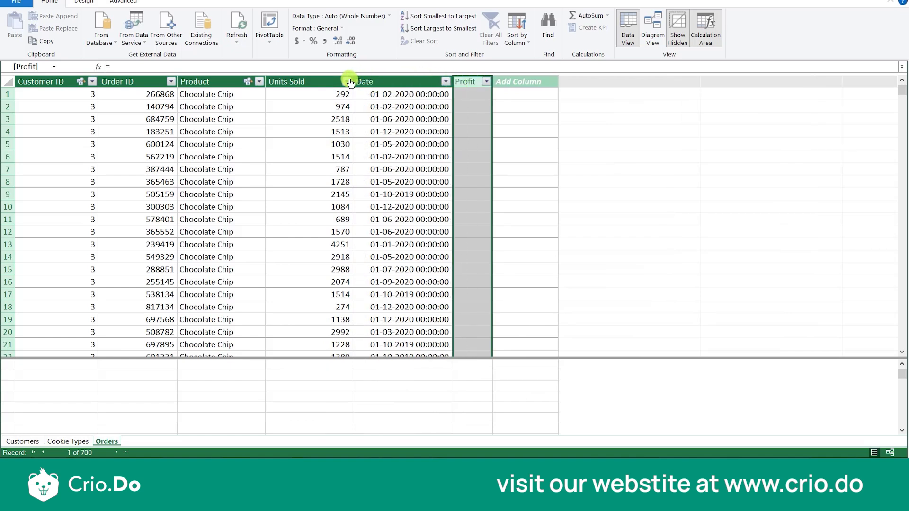
{"action": "left_click_drag", "start_coordinate": [352, 79], "coordinate": [334, 84]}
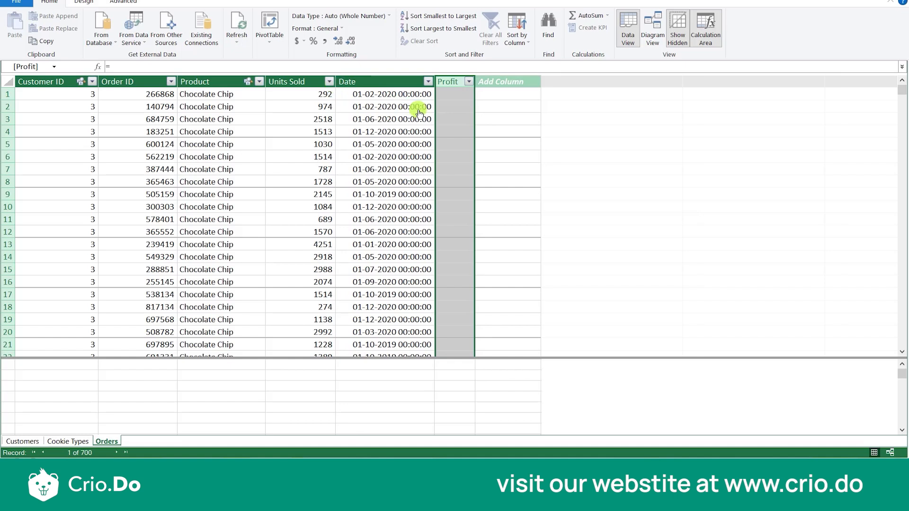
- Review the revenue and cost per cookie in the Cookie Types table, and return to the empty Profit column in Orders
{"action": "left_click", "coordinate": [441, 108]}
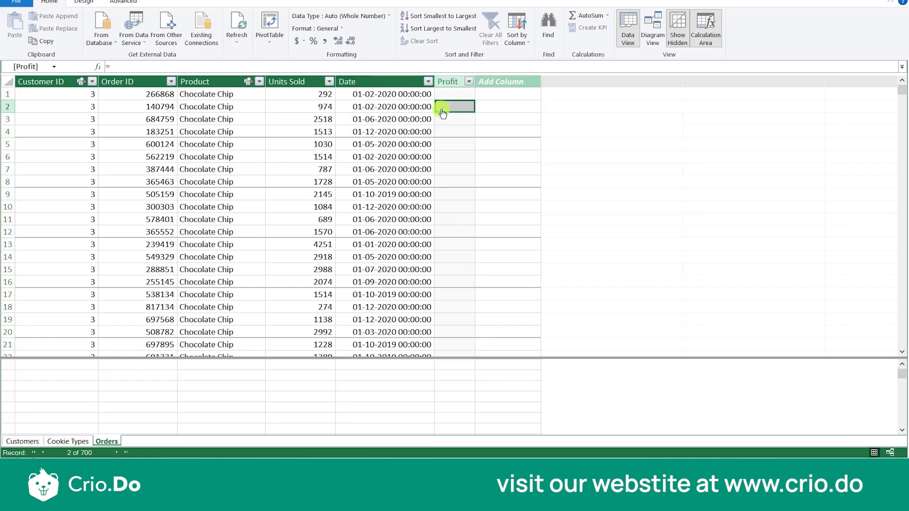
{"action": "left_click", "coordinate": [61, 440]}
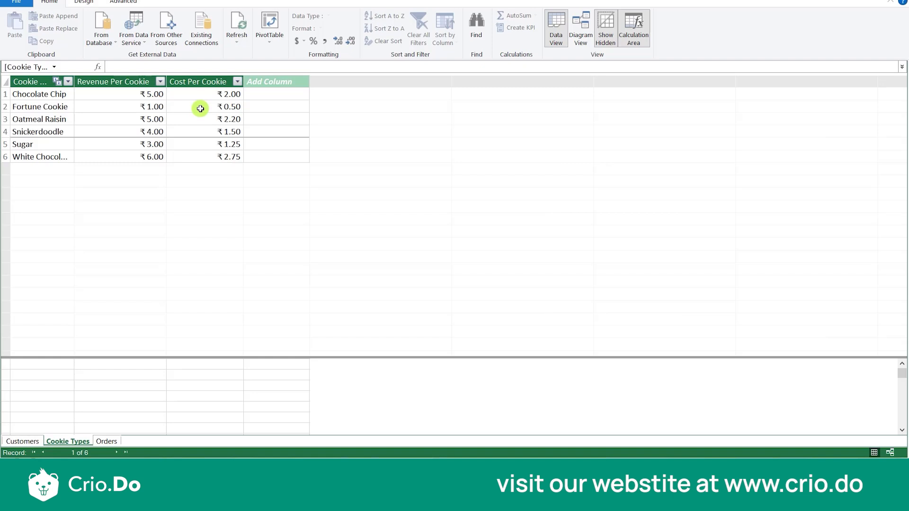
{"action": "left_click", "coordinate": [100, 440]}
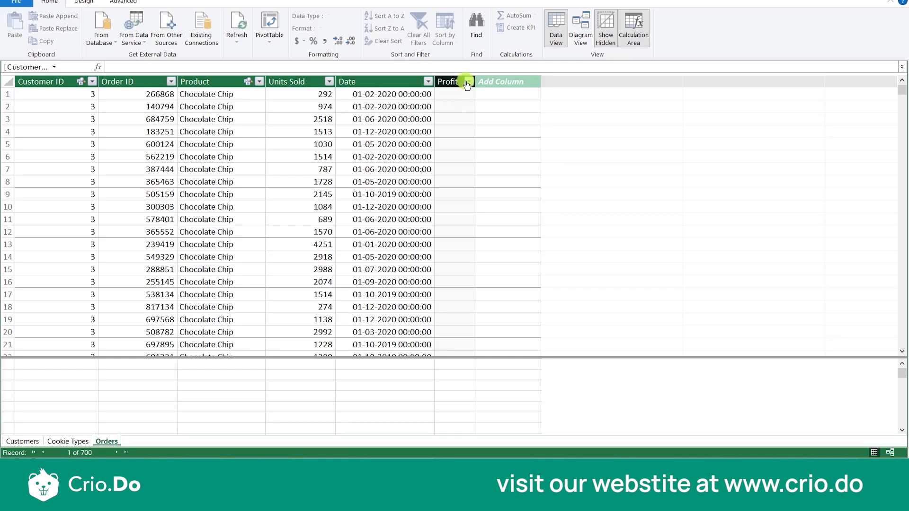
{"action": "left_click", "coordinate": [456, 81]}
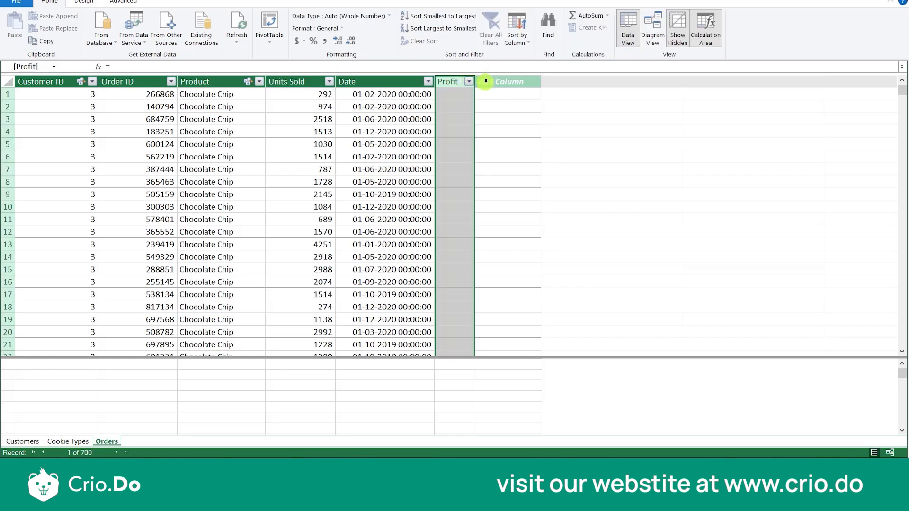
{"action": "left_click", "coordinate": [457, 106]}
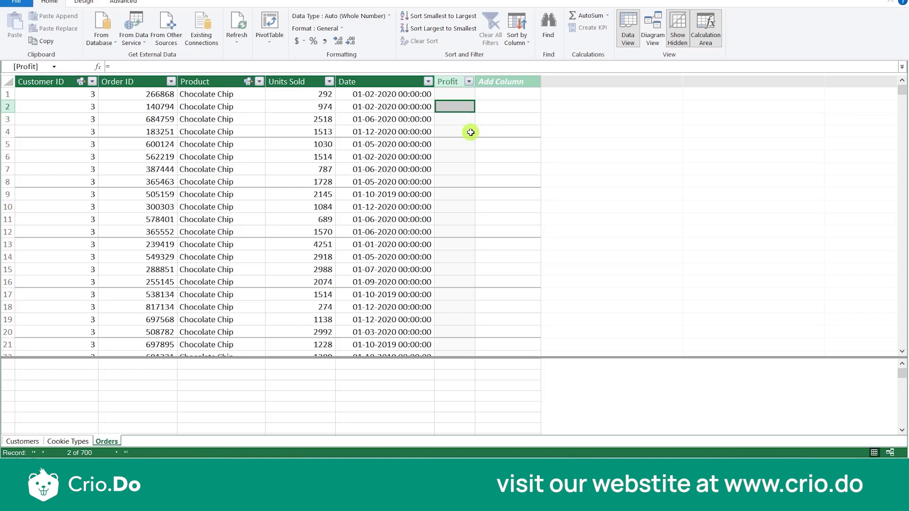
{"action": "left_click", "coordinate": [468, 156]}
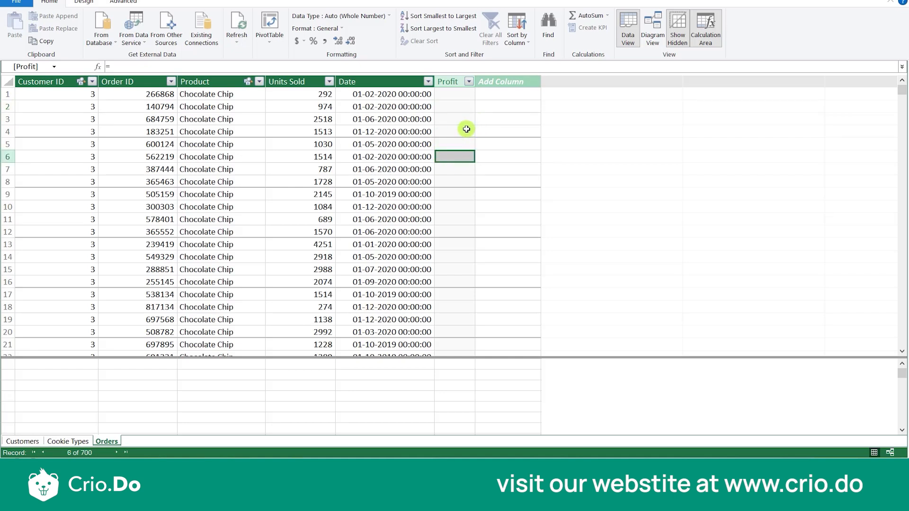
{"action": "left_click", "coordinate": [448, 93]}
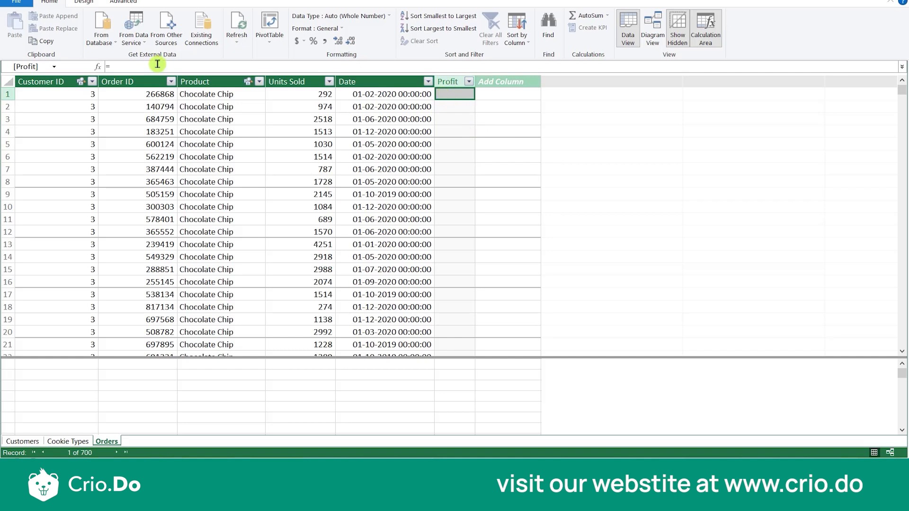
{"action": "left_click", "coordinate": [122, 70]}
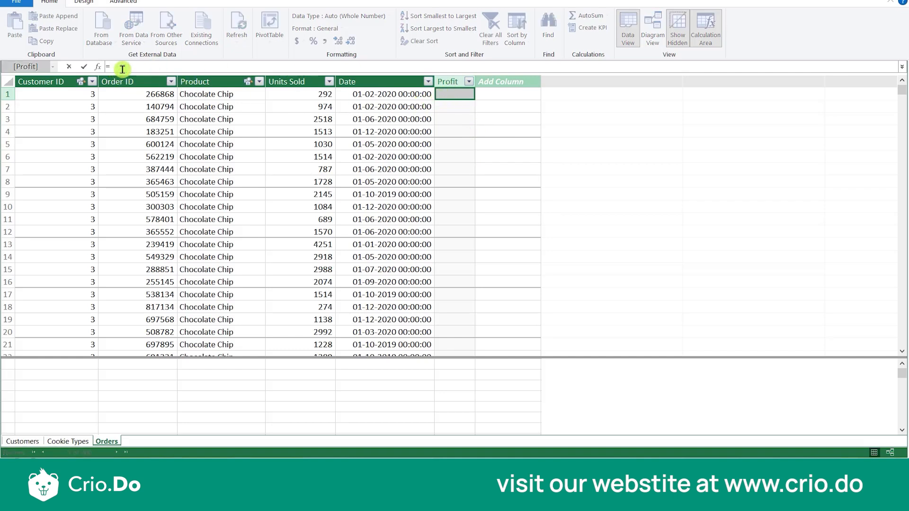
{"action": "type", "text": "REL"}
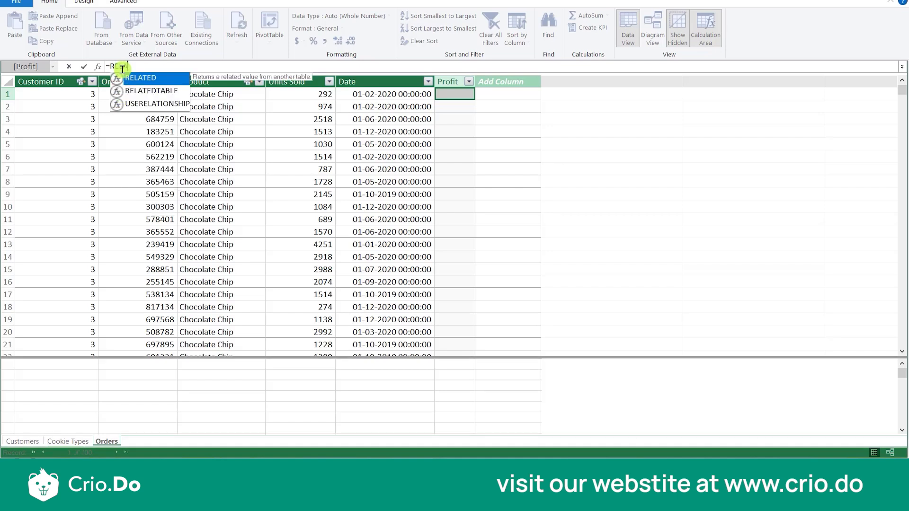
{"action": "type", "text": "ATED"}
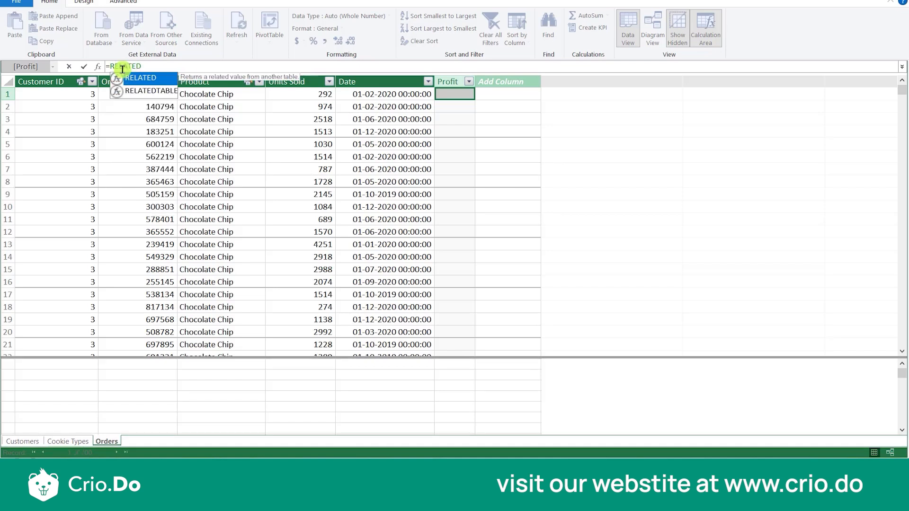
{"action": "type", "text": "("}
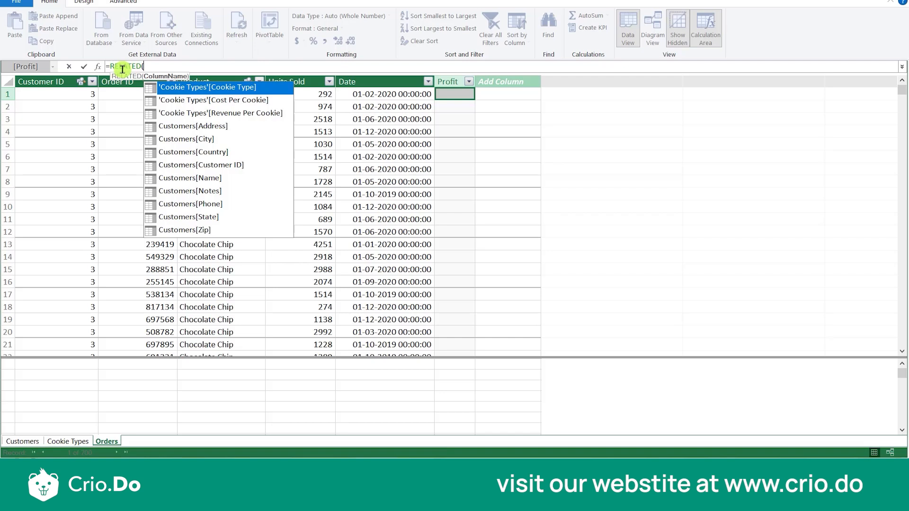
{"action": "left_click", "coordinate": [162, 61]}
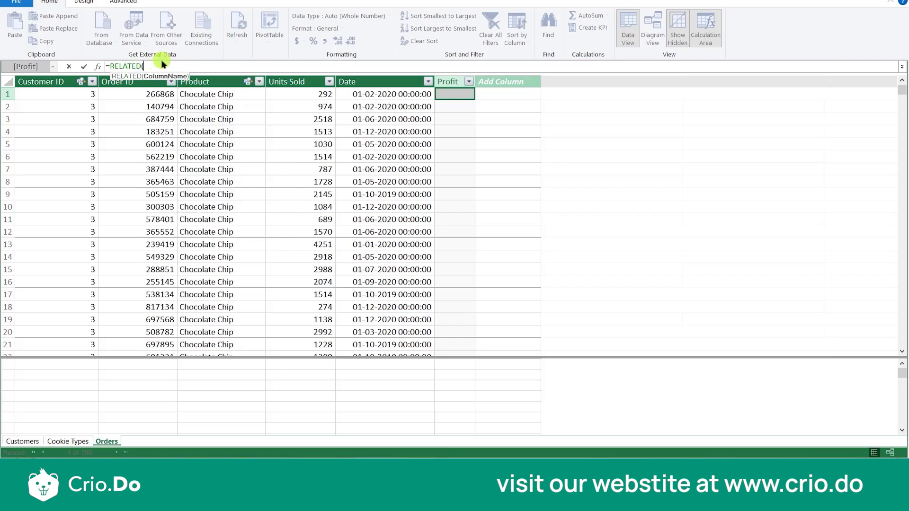
{"action": "left_click", "coordinate": [450, 80]}
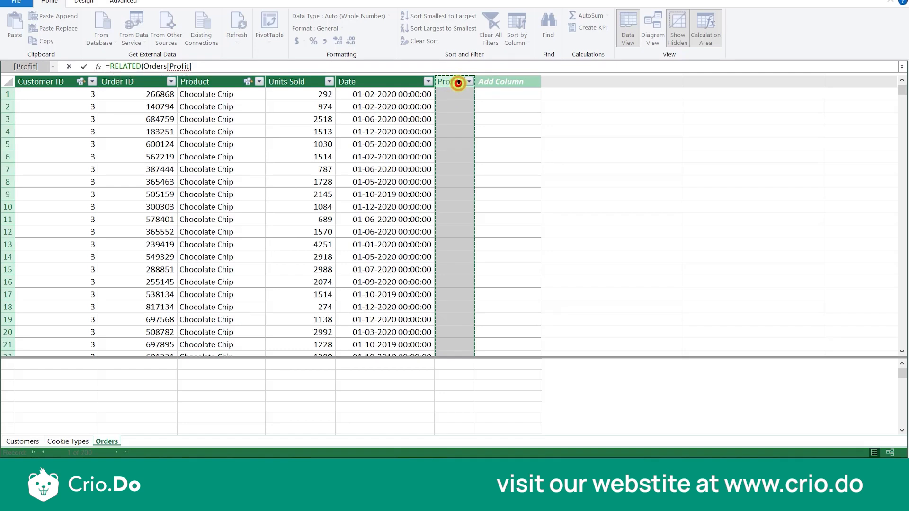
{"action": "type", "text": ")"}
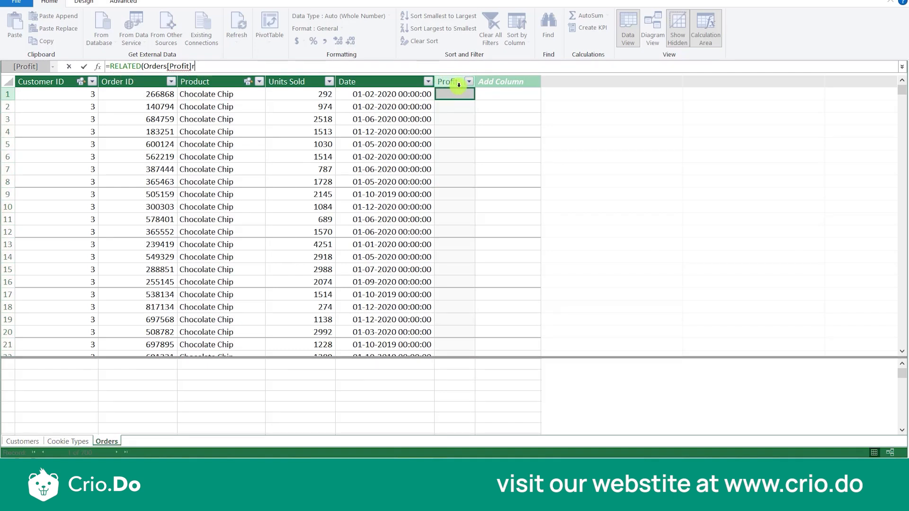
{"action": "key", "text": "Return"}
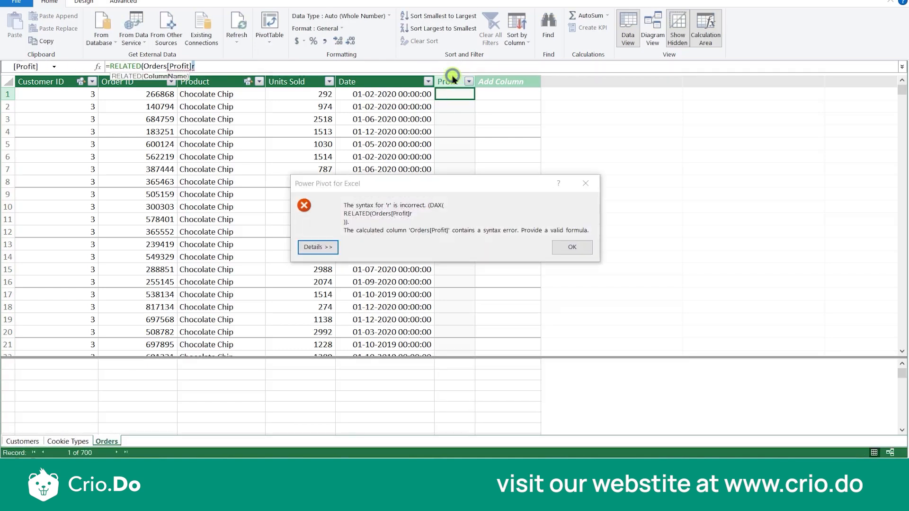
{"action": "key", "text": "Return"}
{"action": "key", "text": "Return"}
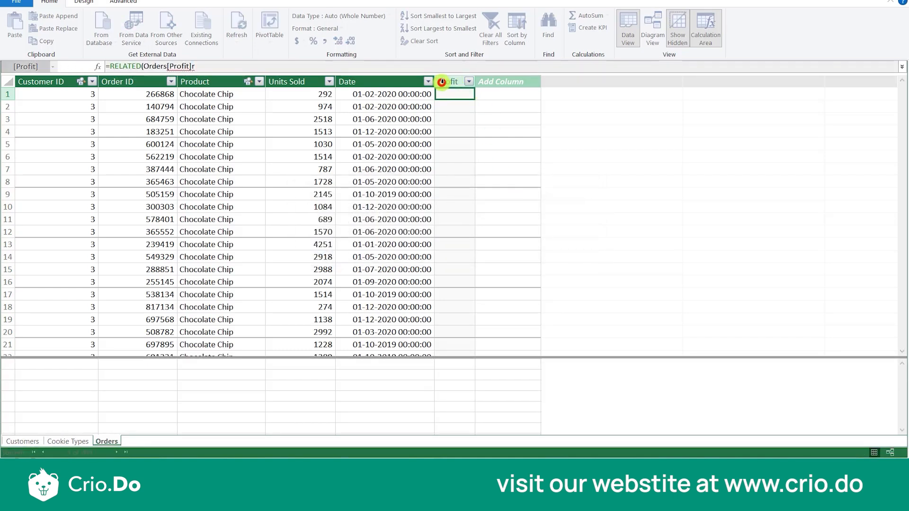
{"action": "key", "text": "Return"}
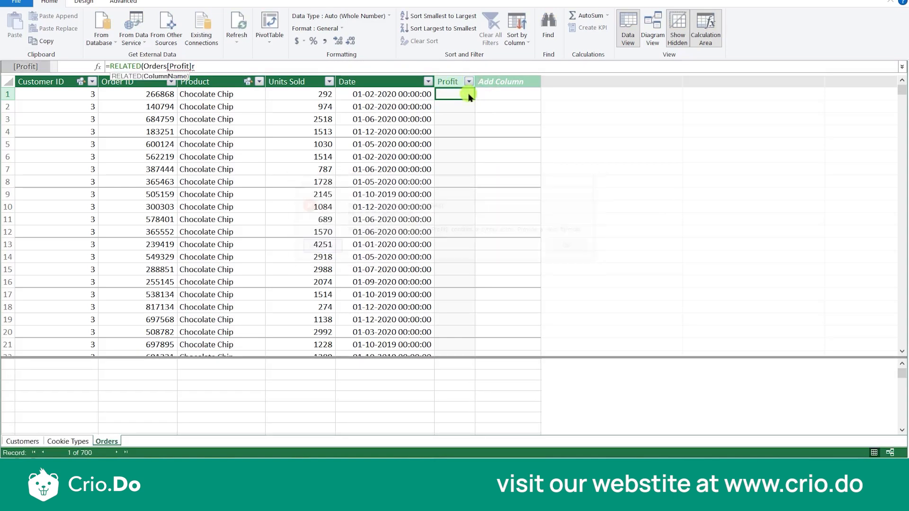
{"action": "left_click_drag", "start_coordinate": [197, 66], "coordinate": [106, 61]}
{"action": "key", "text": "BackSpace"}
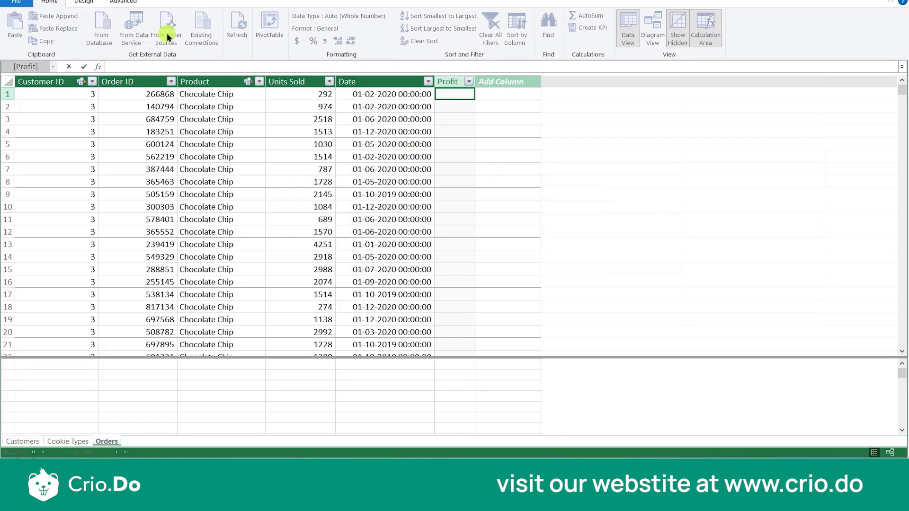
- Rename the Profit column in Orders as Revenue and widen it to fit the header
{"action": "left_click", "coordinate": [452, 81]}
{"action": "left_click", "coordinate": [452, 80]}
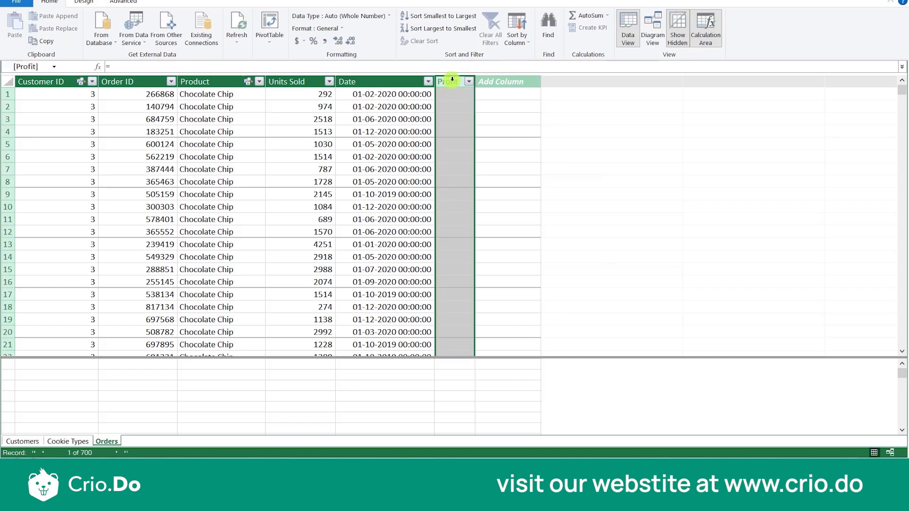
{"action": "double_click", "coordinate": [451, 81]}
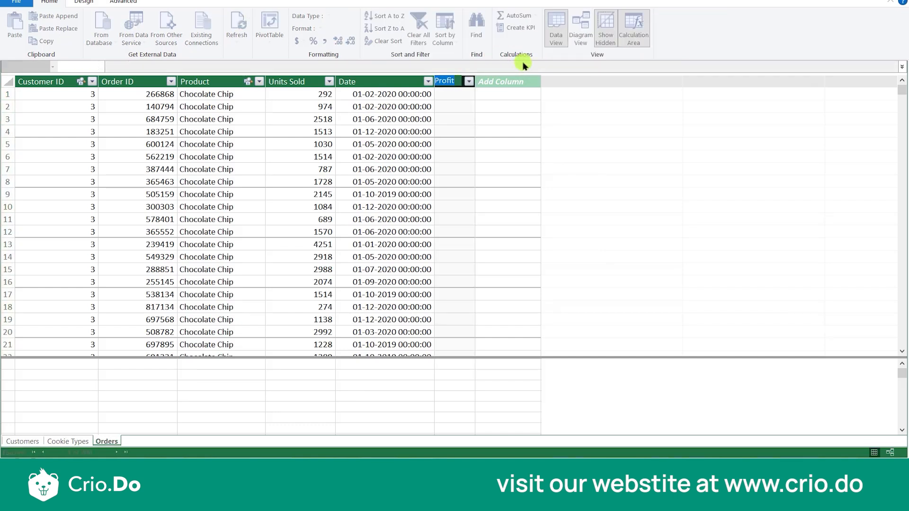
{"action": "type", "text": "Revenue"}
{"action": "left_click", "coordinate": [511, 82]}
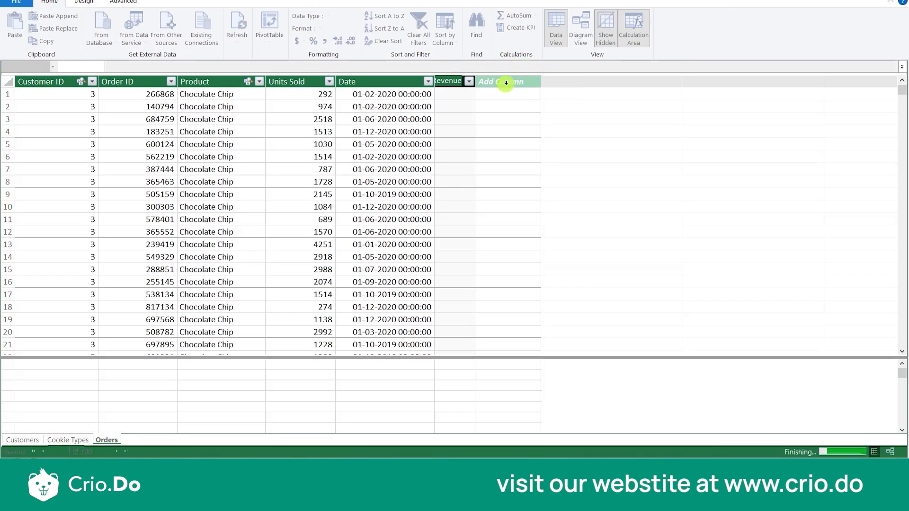
{"action": "left_click", "coordinate": [495, 154]}
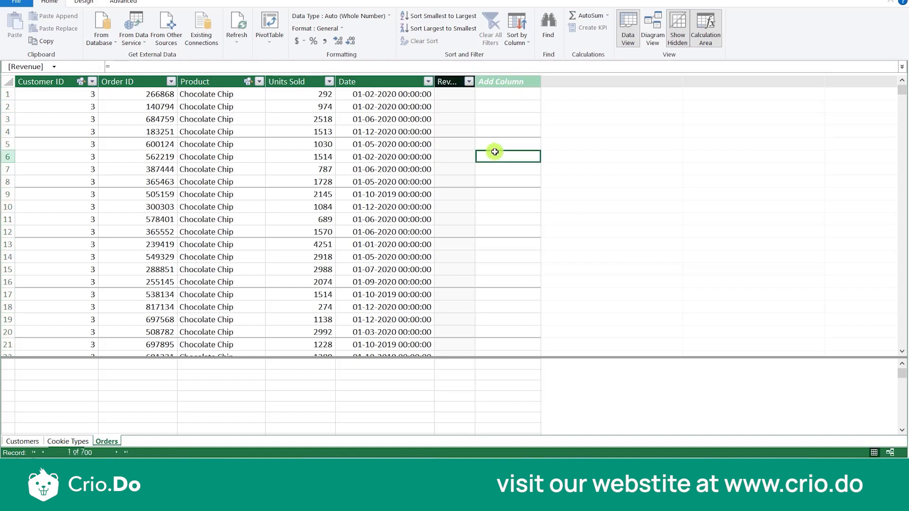
{"action": "left_click_drag", "start_coordinate": [473, 81], "coordinate": [501, 81]}
- Start the Revenue column's formula in Orders with RELATED on 'Cookie Types'[Revenue Per Cookie]
{"action": "left_click", "coordinate": [466, 96]}
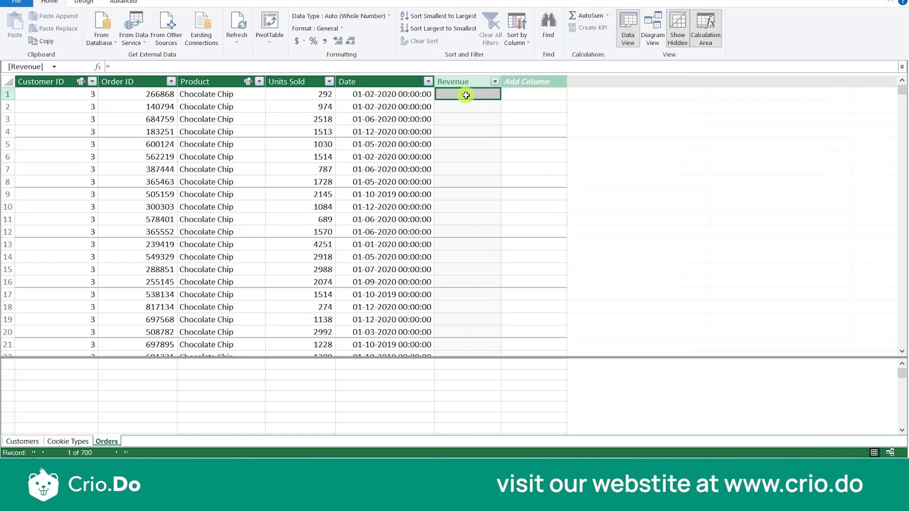
{"action": "type", "text": "="}
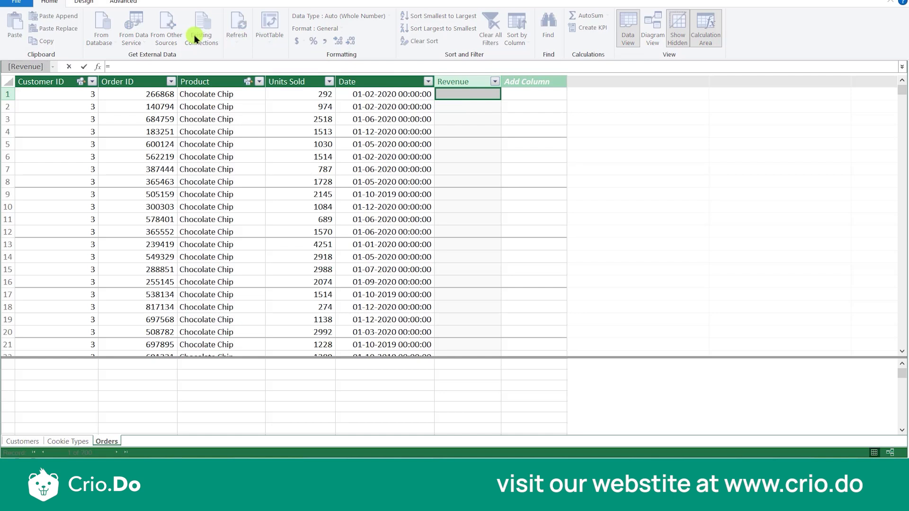
{"action": "type", "text": "RE"}
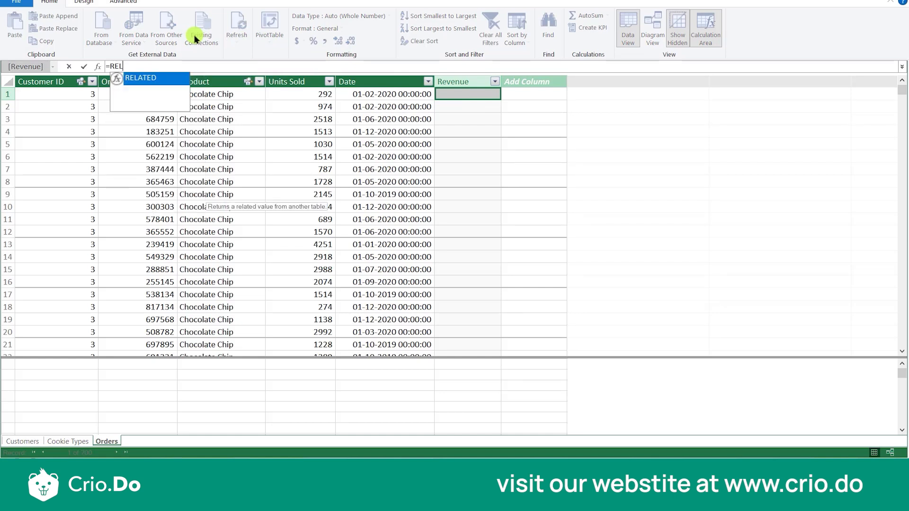
{"action": "type", "text": "L"}
{"action": "key", "text": "Tab"}
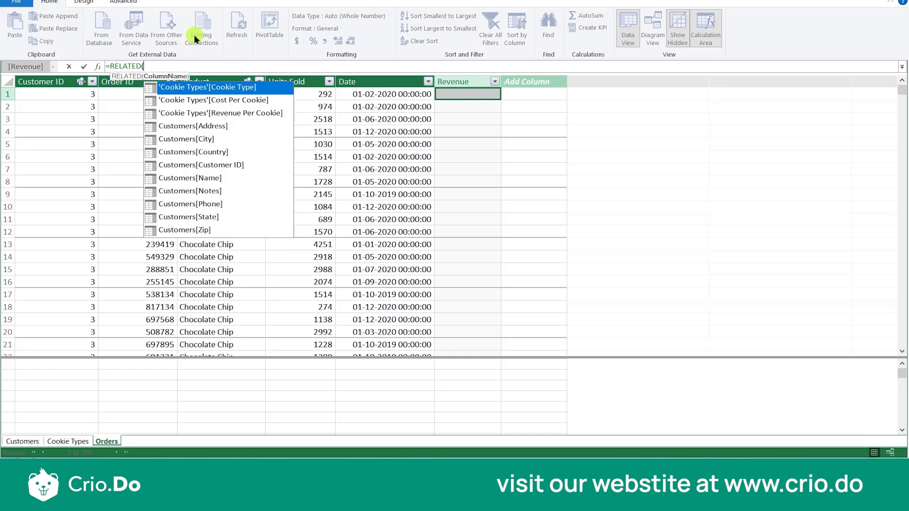
{"action": "key", "text": "Down"}
{"action": "key", "text": "Down"}
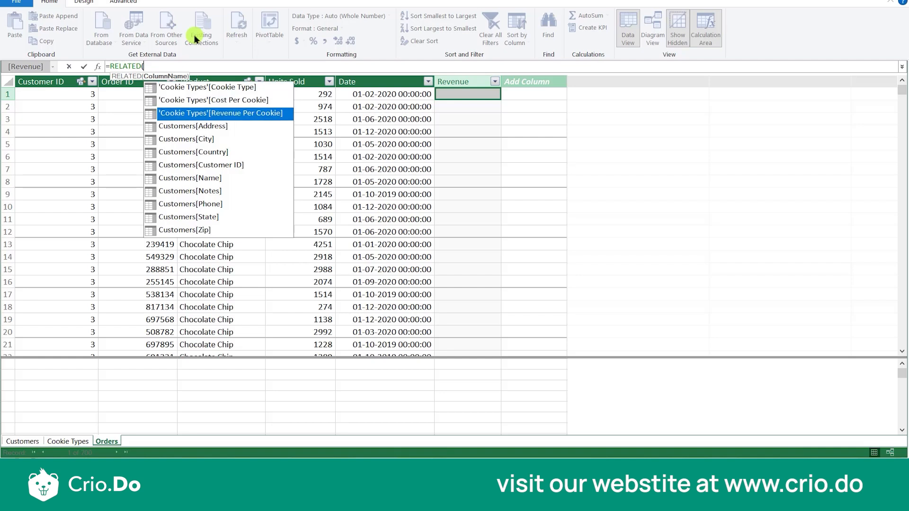
{"action": "key", "text": "Tab"}
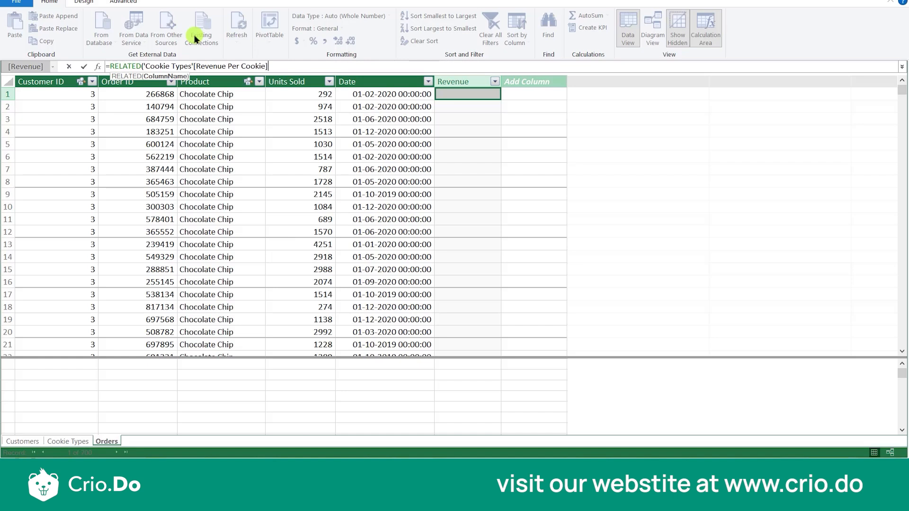
- Multiply by Orders[Units Sold] inside the RELATED parentheses of the Revenue formula, close it and apply it to the column
{"action": "type", "text": "*"}
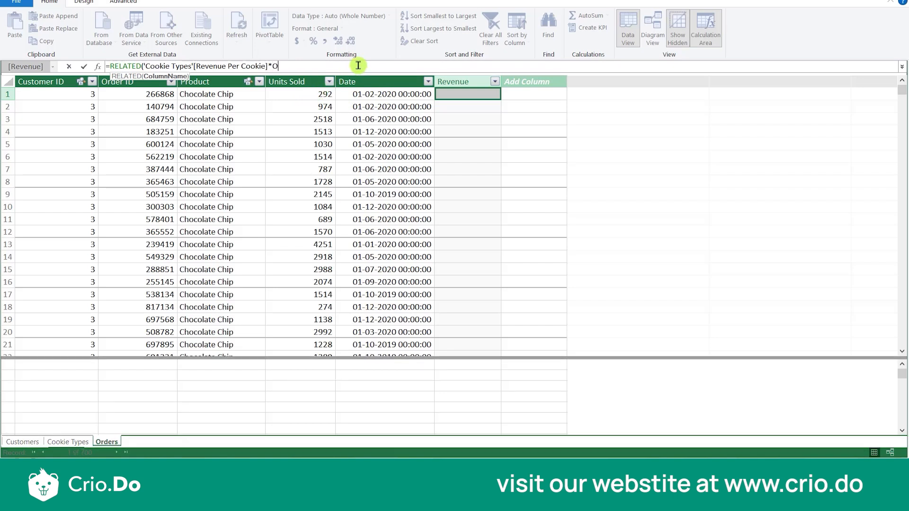
{"action": "type", "text": "ORDER"}
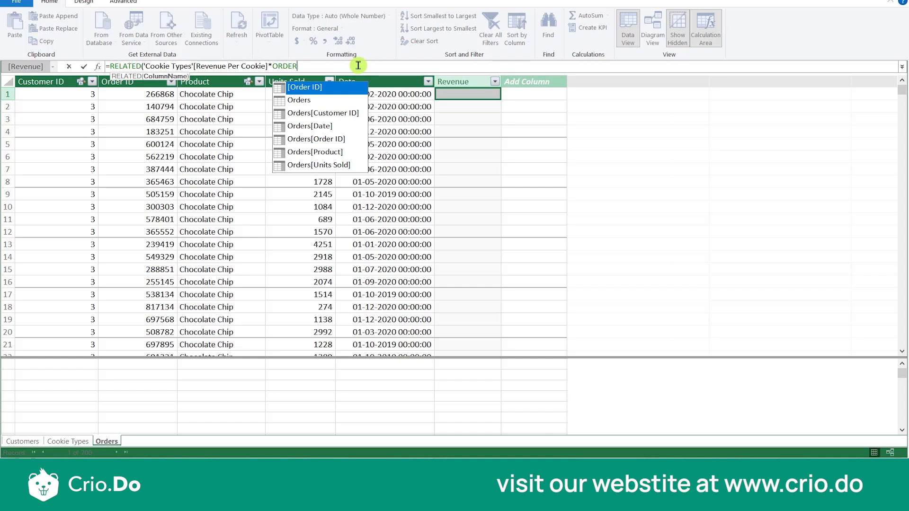
{"action": "key", "text": "Down"}
{"action": "key", "text": "Down"}
{"action": "key", "text": "Down"}
{"action": "key", "text": "Down"}
{"action": "key", "text": "Down"}
{"action": "key", "text": "Down"}
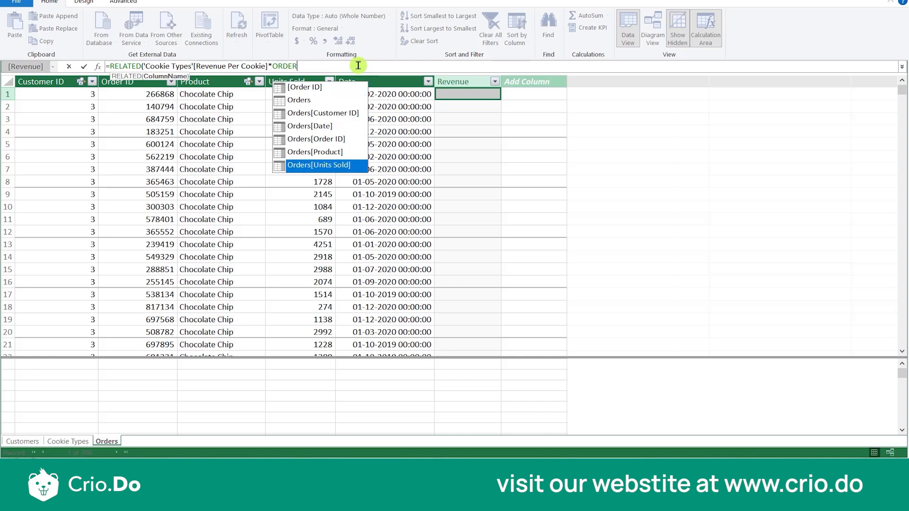
{"action": "key", "text": "Tab"}
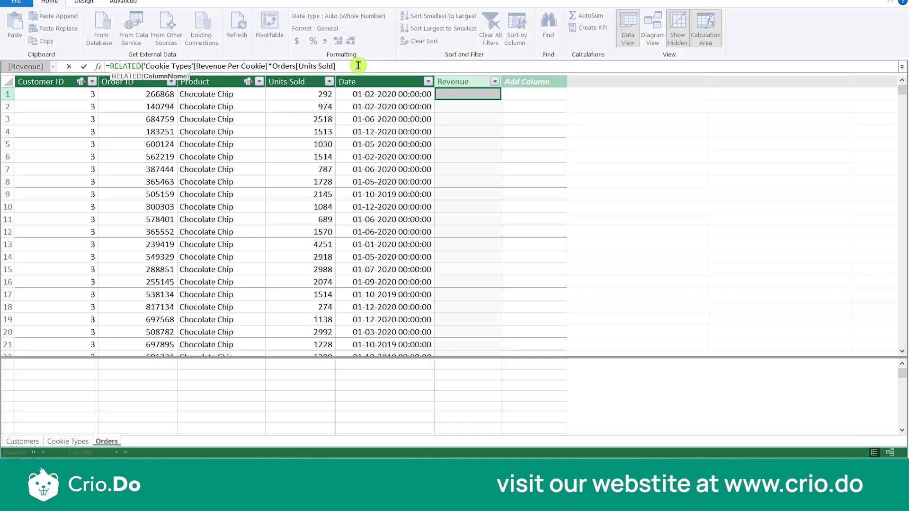
{"action": "type", "text": ")"}
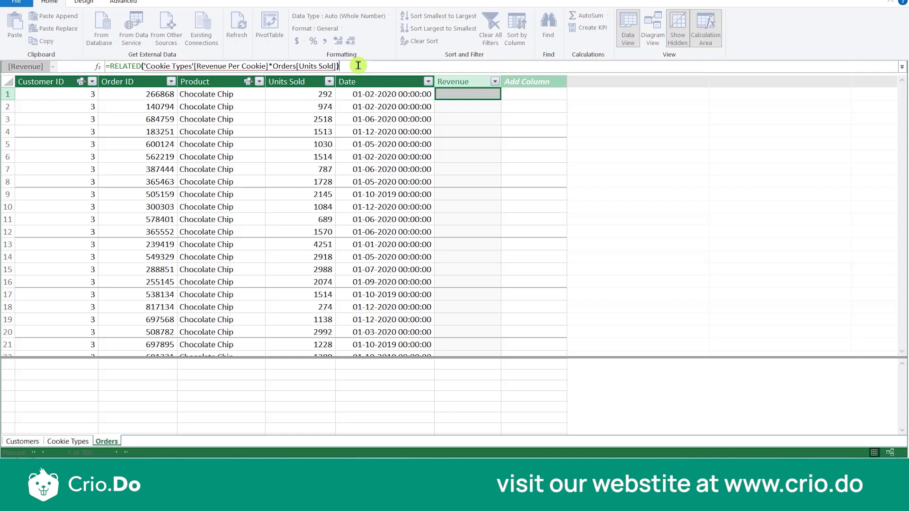
{"action": "key", "text": "Return"}
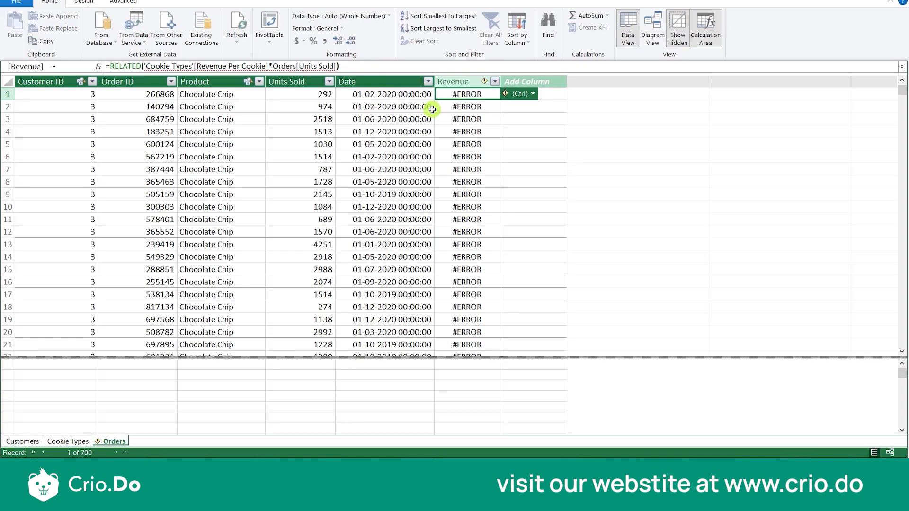
- Put a space on each side of the multiplication sign in the Revenue formula and reapply it
{"action": "left_click", "coordinate": [268, 65]}
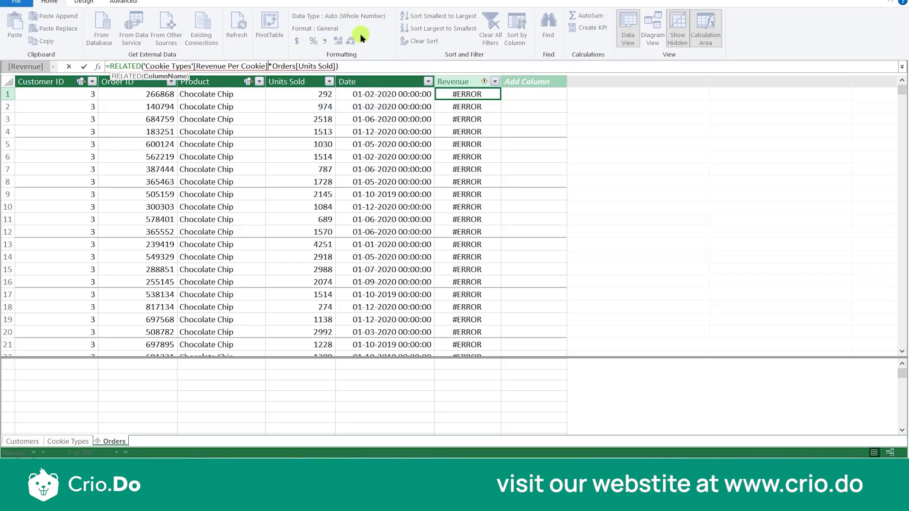
{"action": "key", "text": "Right"}
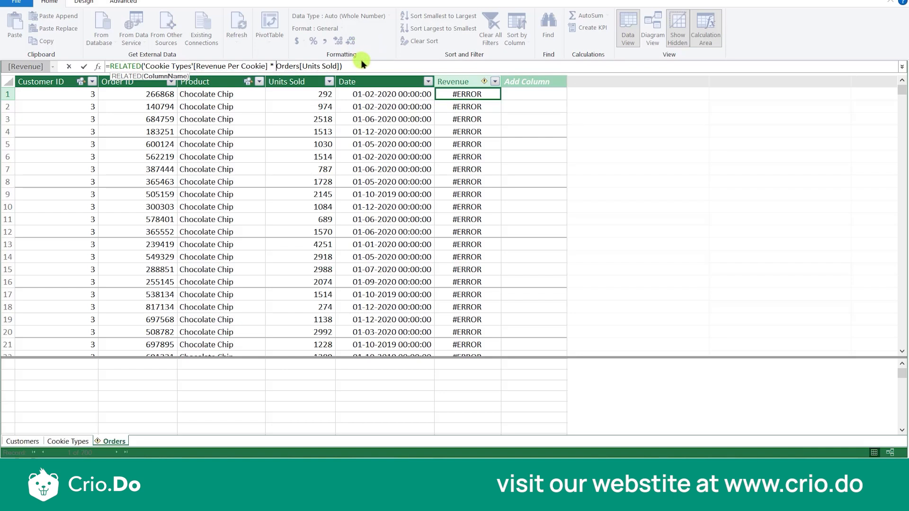
{"action": "key", "text": "Return"}
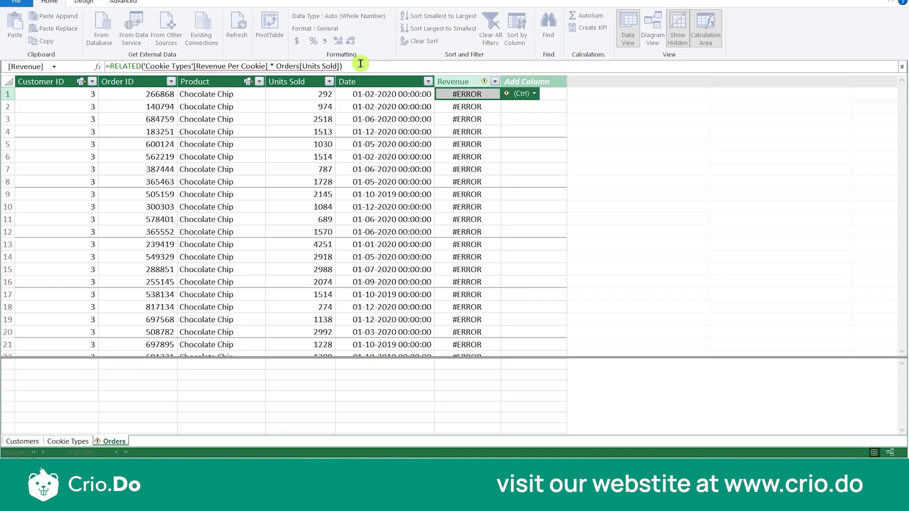
- Erase the argument of the Revenue formula back to =RELATED(
{"action": "left_click", "coordinate": [398, 70]}
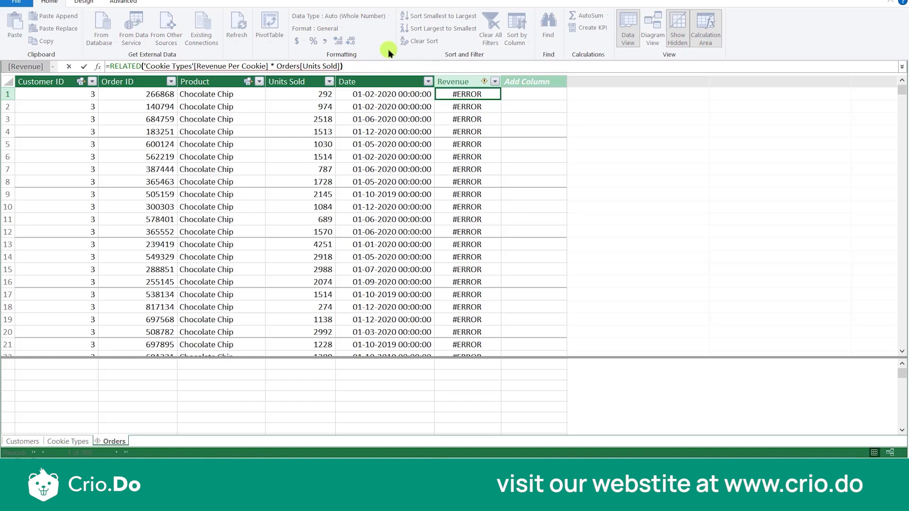
{"action": "key", "text": "BackSpace"}
{"action": "key", "text": "BackSpace"}
{"action": "key", "text": "BackSpace"}
{"action": "key", "text": "BackSpace"}
{"action": "key", "text": "BackSpace"}
{"action": "key", "text": "BackSpace"}
{"action": "key", "text": "BackSpace"}
{"action": "key", "text": "BackSpace"}
{"action": "key", "text": "BackSpace"}
{"action": "key", "text": "BackSpace"}
{"action": "key", "text": "BackSpace"}
{"action": "key", "text": "BackSpace"}
{"action": "key", "text": "BackSpace"}
{"action": "key", "text": "BackSpace"}
{"action": "key", "text": "BackSpace"}
{"action": "key", "text": "BackSpace"}
{"action": "key", "text": "BackSpace"}
{"action": "key", "text": "BackSpace"}
{"action": "key", "text": "BackSpace"}
{"action": "key", "text": "BackSpace"}
{"action": "key", "text": "BackSpace"}
{"action": "key", "text": "BackSpace"}
{"action": "key", "text": "BackSpace"}
{"action": "key", "text": "BackSpace"}
{"action": "key", "text": "BackSpace"}
{"action": "key", "text": "BackSpace"}
{"action": "key", "text": "BackSpace"}
{"action": "key", "text": "BackSpace"}
{"action": "key", "text": "BackSpace"}
{"action": "key", "text": "BackSpace"}
{"action": "key", "text": "BackSpace"}
{"action": "key", "text": "BackSpace"}
{"action": "key", "text": "BackSpace"}
{"action": "key", "text": "BackSpace"}
{"action": "key", "text": "BackSpace"}
{"action": "key", "text": "BackSpace"}
{"action": "key", "text": "BackSpace"}
{"action": "key", "text": "BackSpace"}
{"action": "key", "text": "BackSpace"}
{"action": "key", "text": "BackSpace"}
{"action": "key", "text": "BackSpace"}
{"action": "key", "text": "BackSpace"}
{"action": "key", "text": "BackSpace"}
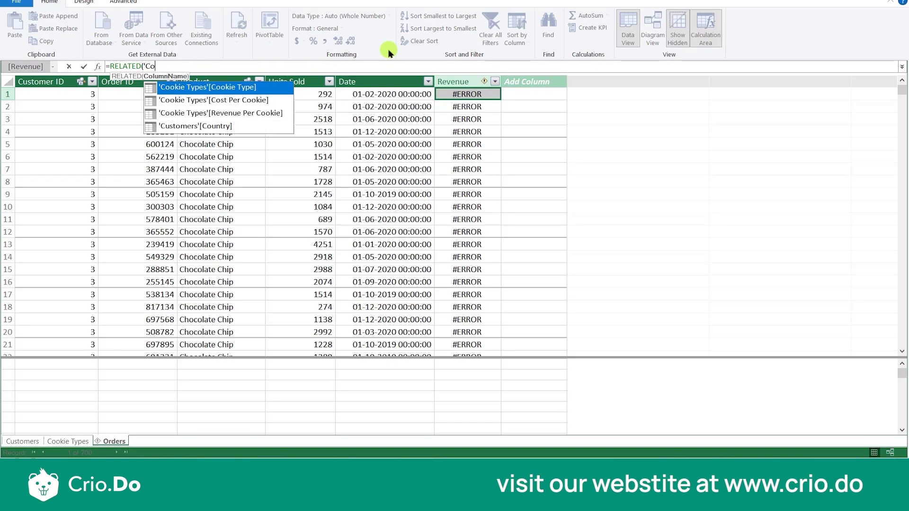
{"action": "key", "text": "BackSpace"}
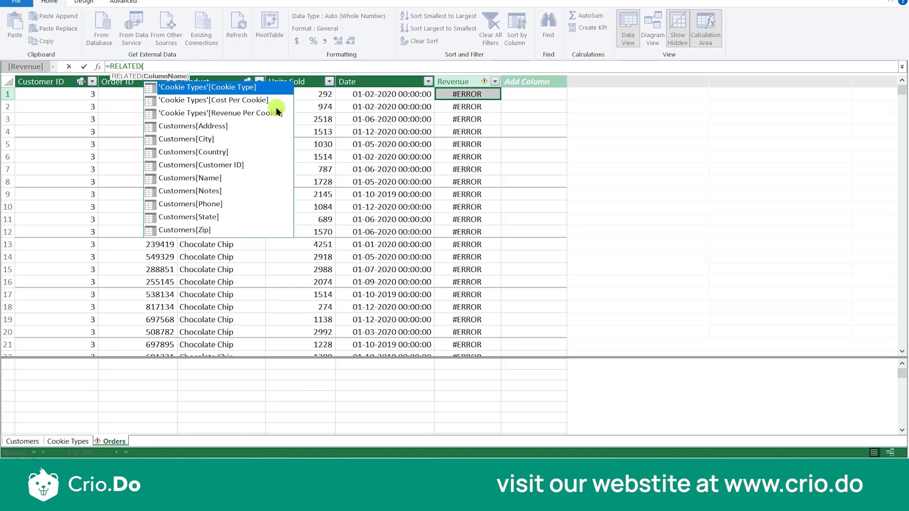
- Re-enter 'Cookie Types'[Revenue Per Cookie] * Orders[Units Sold] as the RELATED argument and apply the Revenue formula again
{"action": "left_click", "coordinate": [246, 115]}
{"action": "left_click", "coordinate": [246, 115]}
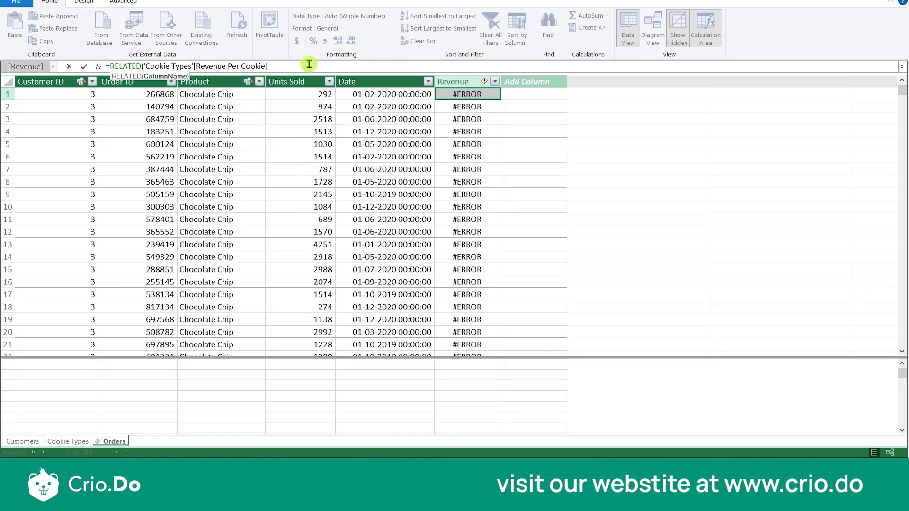
{"action": "type", "text": "*"}
{"action": "left_click", "coordinate": [313, 97]}
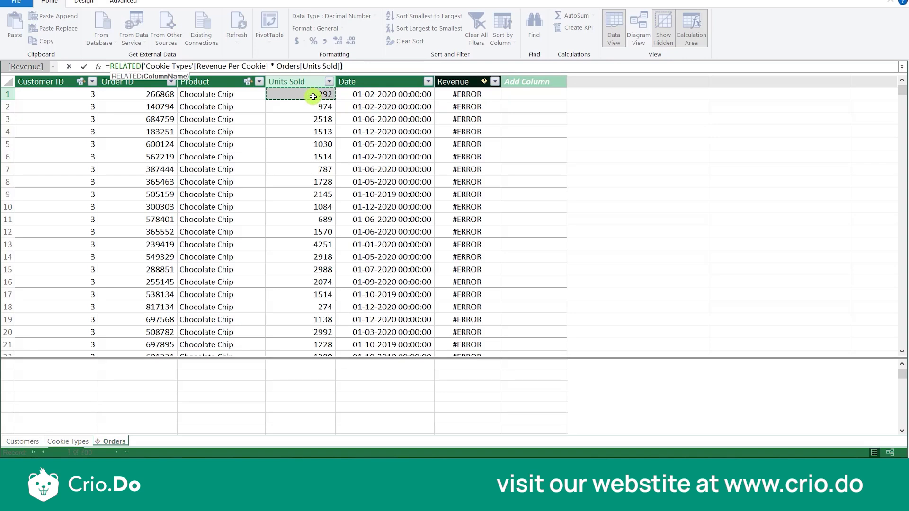
{"action": "type", "text": ")"}
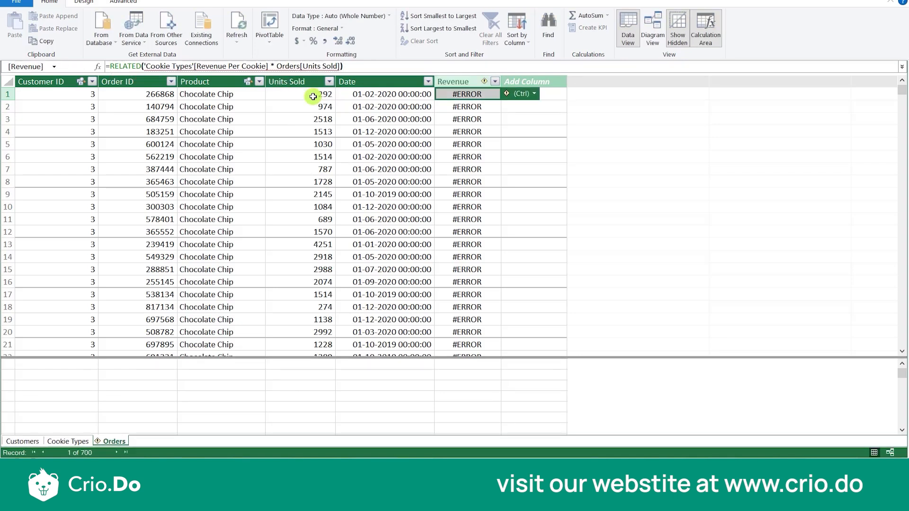
- Remove the Revenue column together with its formula from the Orders table
{"action": "left_click", "coordinate": [480, 120]}
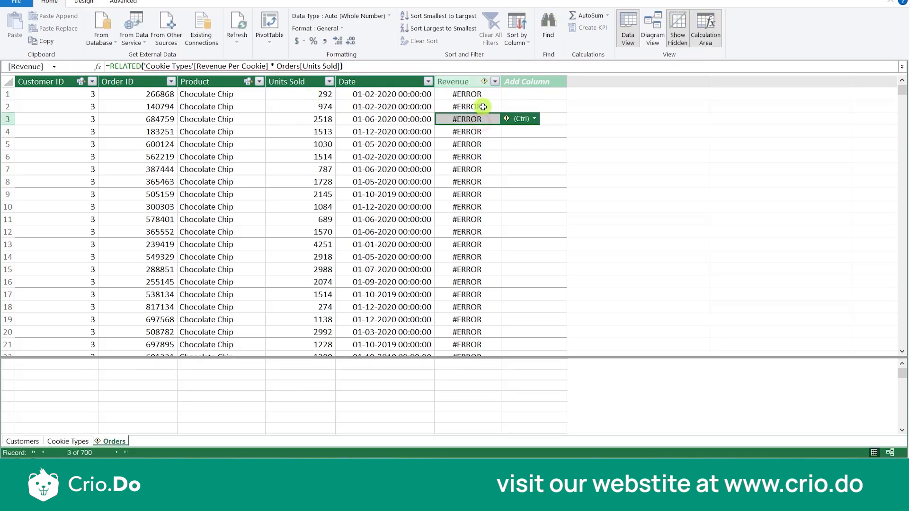
{"action": "left_click_drag", "start_coordinate": [482, 94], "coordinate": [475, 369]}
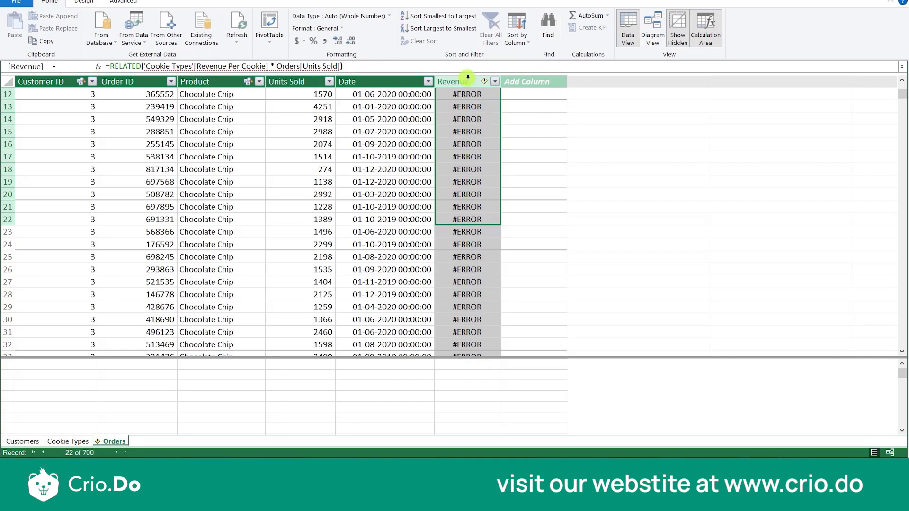
{"action": "key", "text": "alt+Tab"}
{"action": "key", "text": "alt+Tab"}
{"action": "key", "text": "alt+Tab"}
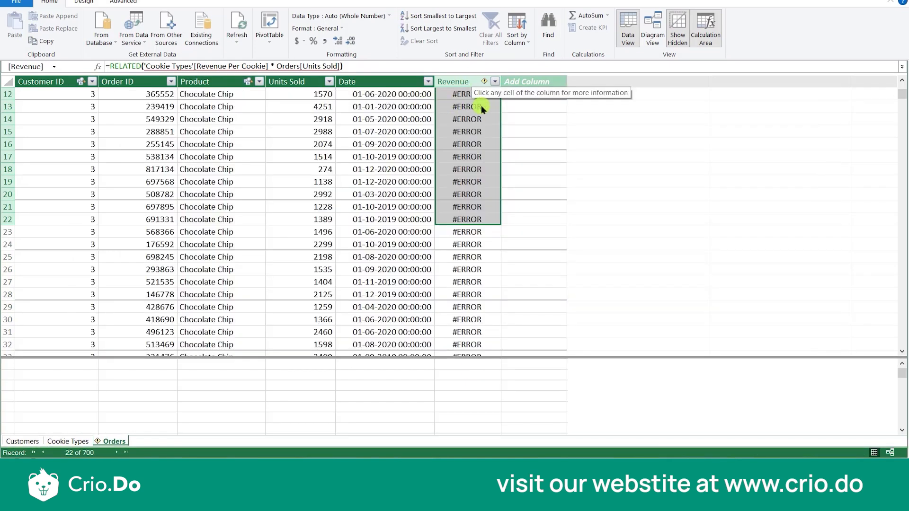
{"action": "key", "text": "ctrl+z"}
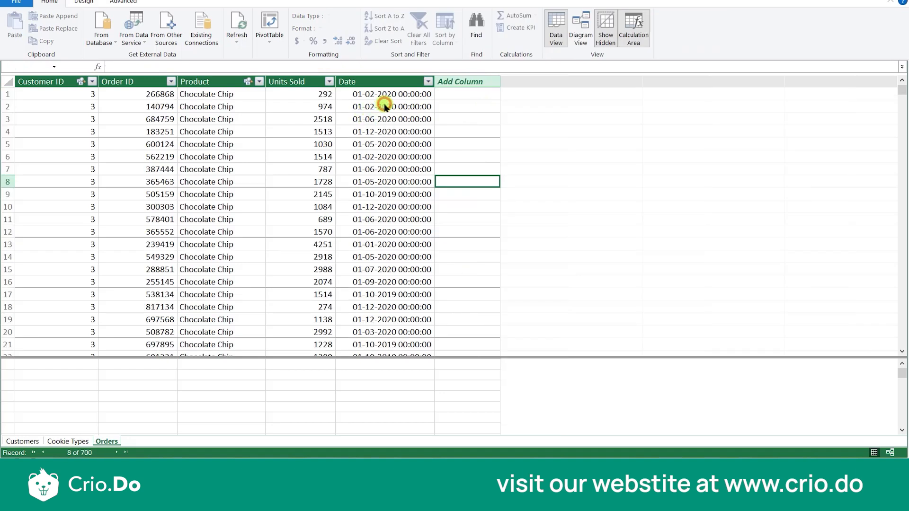
- Add a new column named Revenue after the Date column in Orders
{"action": "left_click", "coordinate": [470, 84]}
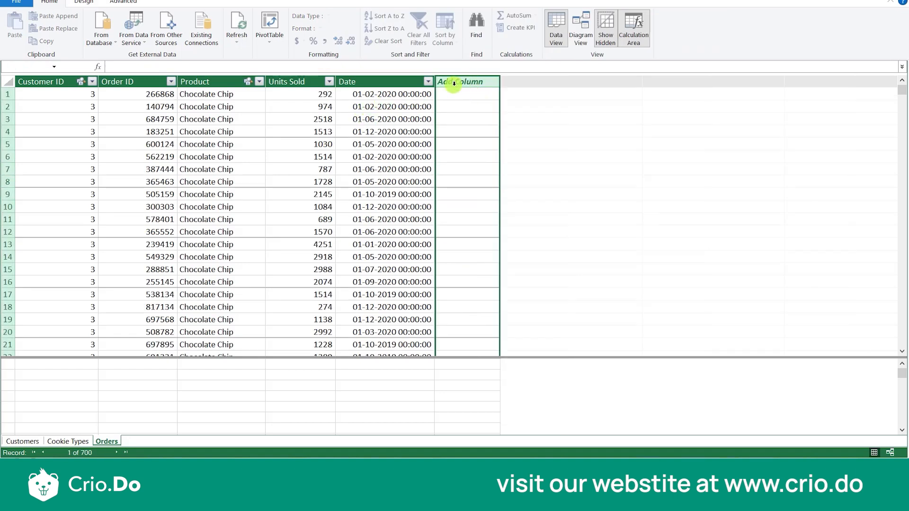
{"action": "left_click", "coordinate": [458, 99]}
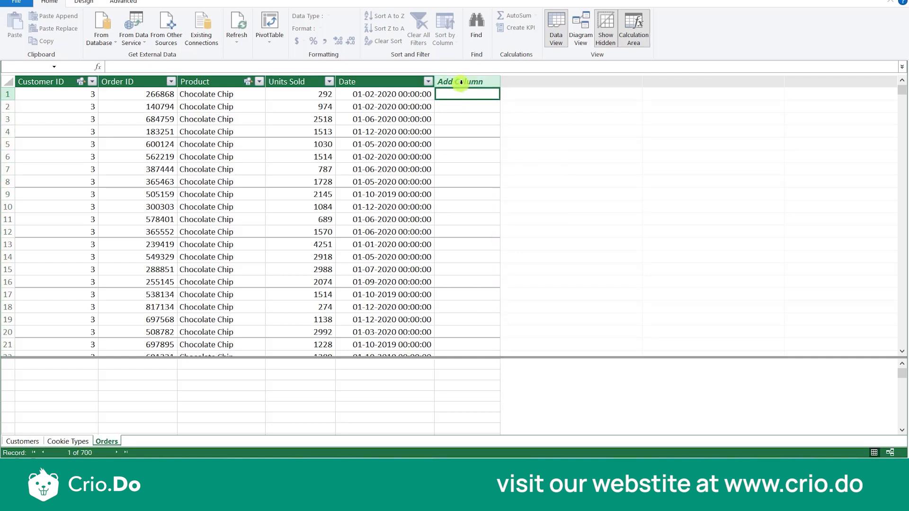
{"action": "left_click", "coordinate": [460, 82]}
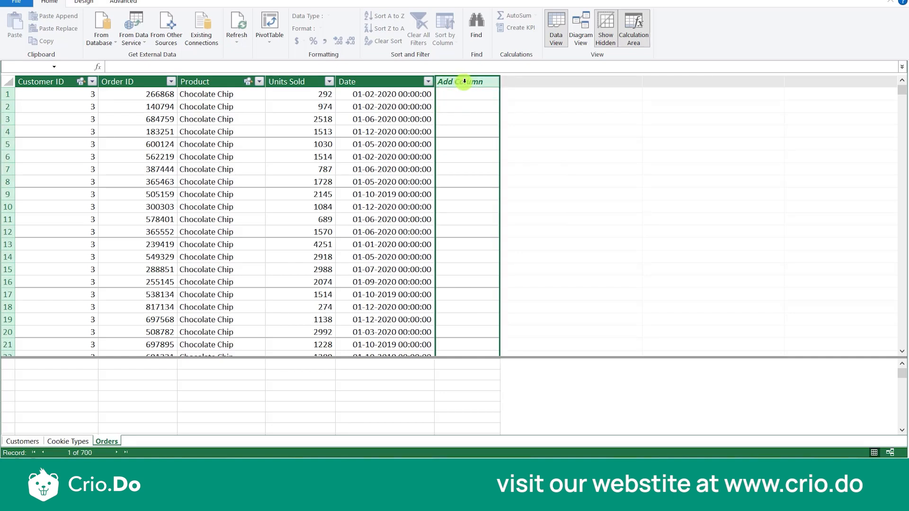
{"action": "double_click", "coordinate": [464, 82]}
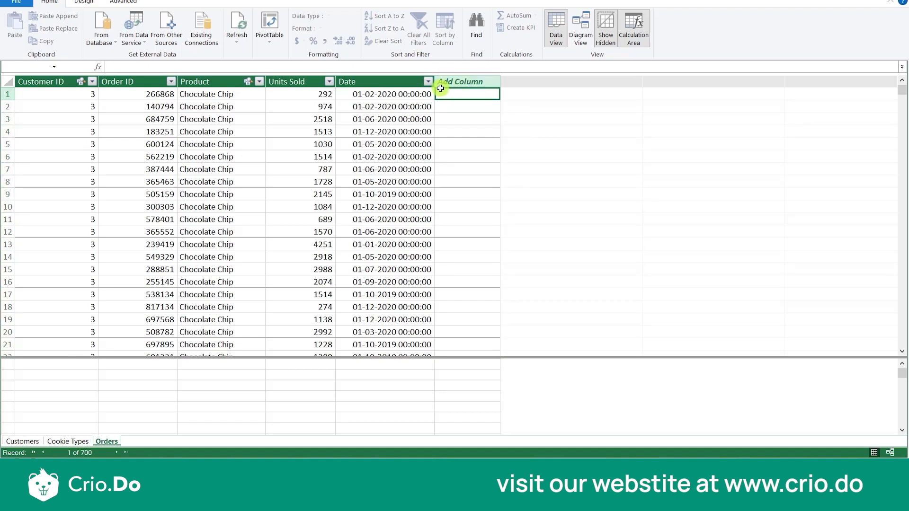
{"action": "double_click", "coordinate": [449, 82]}
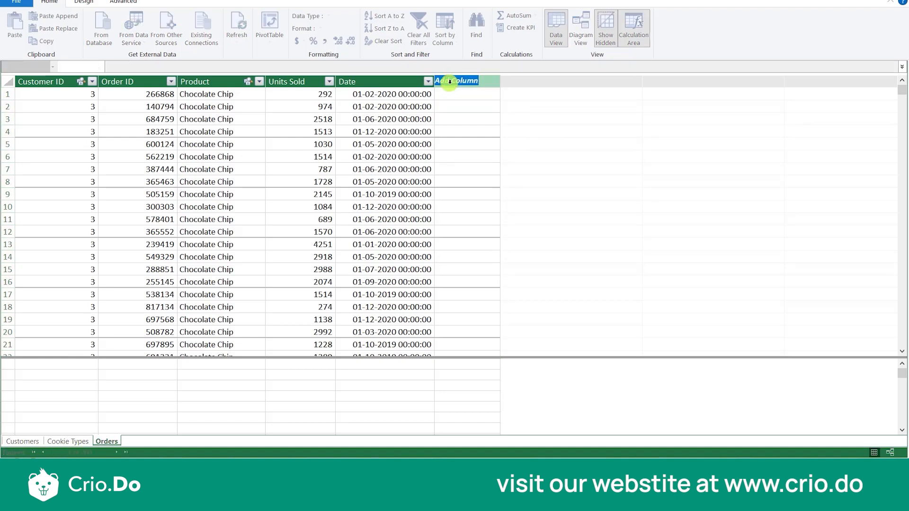
{"action": "type", "text": "Revenue"}
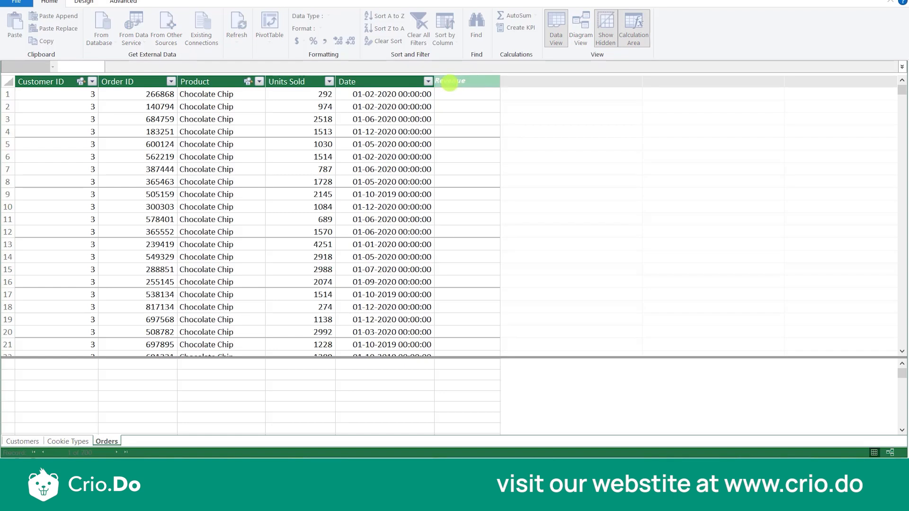
{"action": "left_click", "coordinate": [491, 95]}
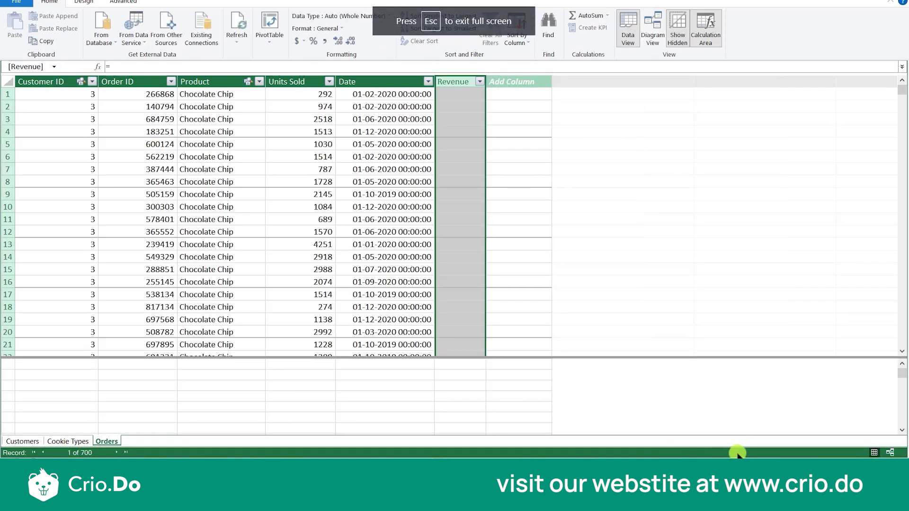
- Add a new column named Cost after the Revenue column in Orders
{"action": "left_click", "coordinate": [525, 81]}
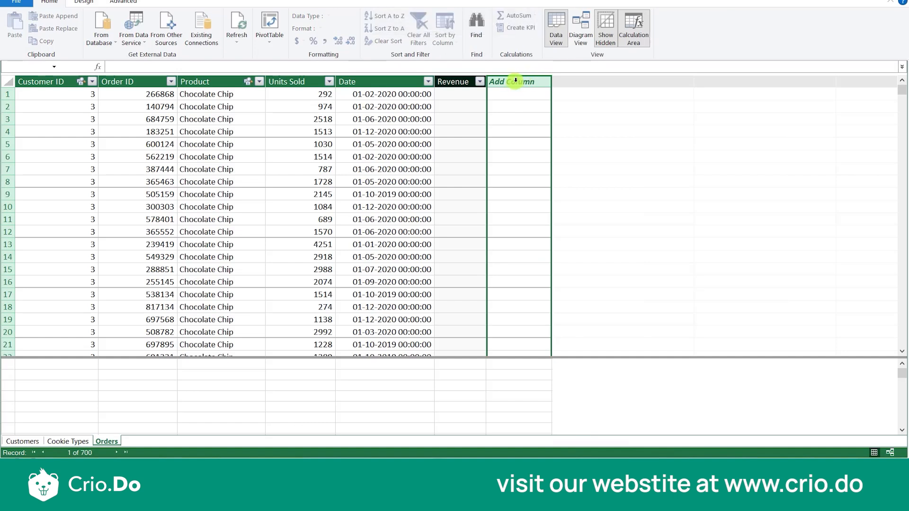
{"action": "double_click", "coordinate": [516, 81]}
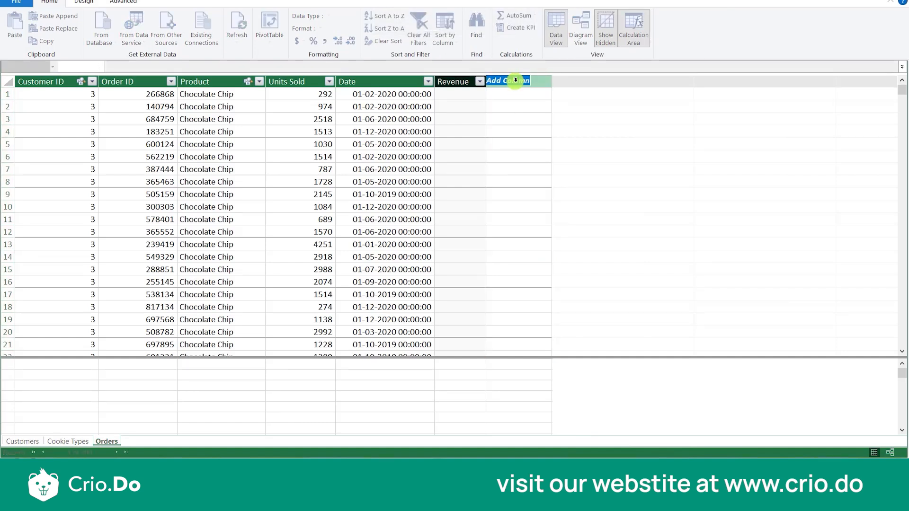
{"action": "type", "text": "Cost"}
{"action": "left_click", "coordinate": [519, 128]}
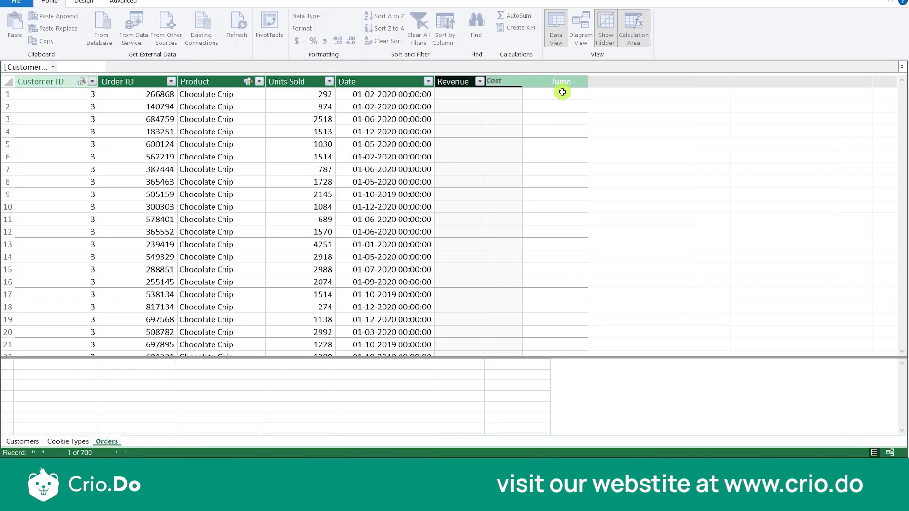
- Add a new column named Profit after the Cost column in Orders
{"action": "left_click", "coordinate": [563, 83]}
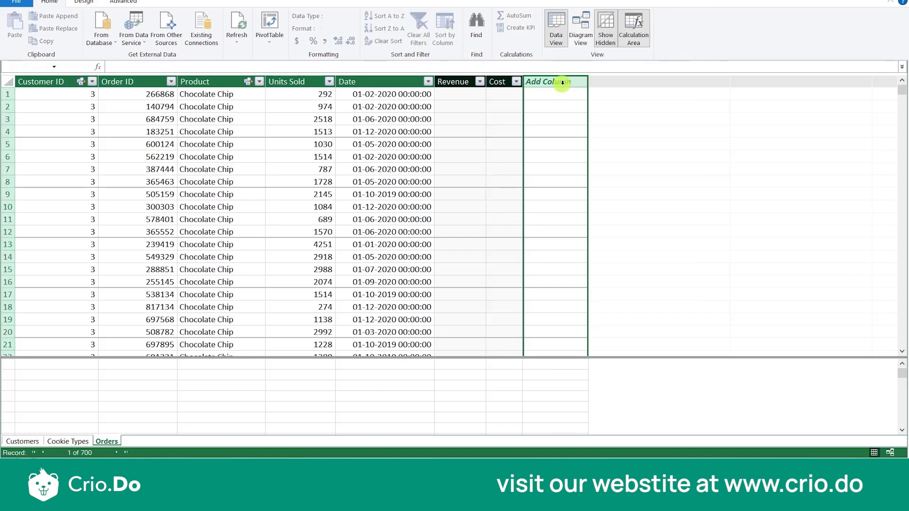
{"action": "double_click", "coordinate": [545, 83]}
{"action": "type", "text": "Profit"}
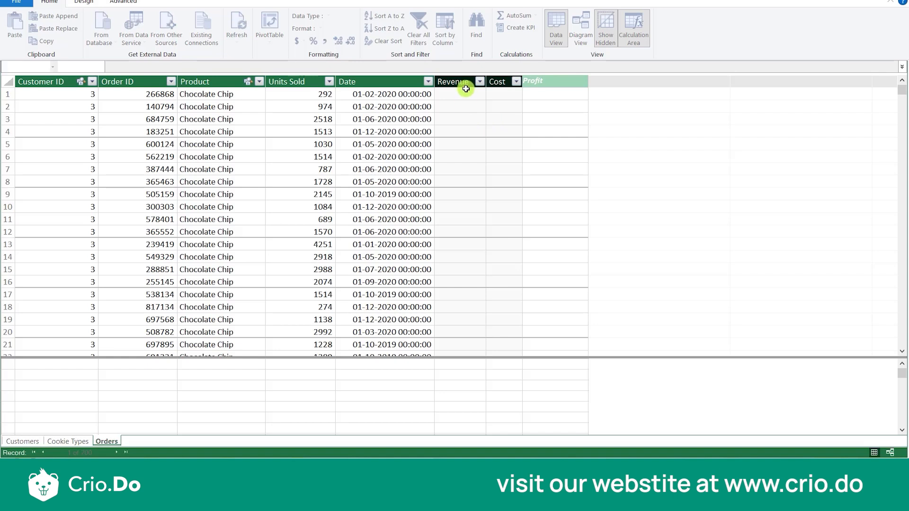
{"action": "left_click", "coordinate": [465, 90]}
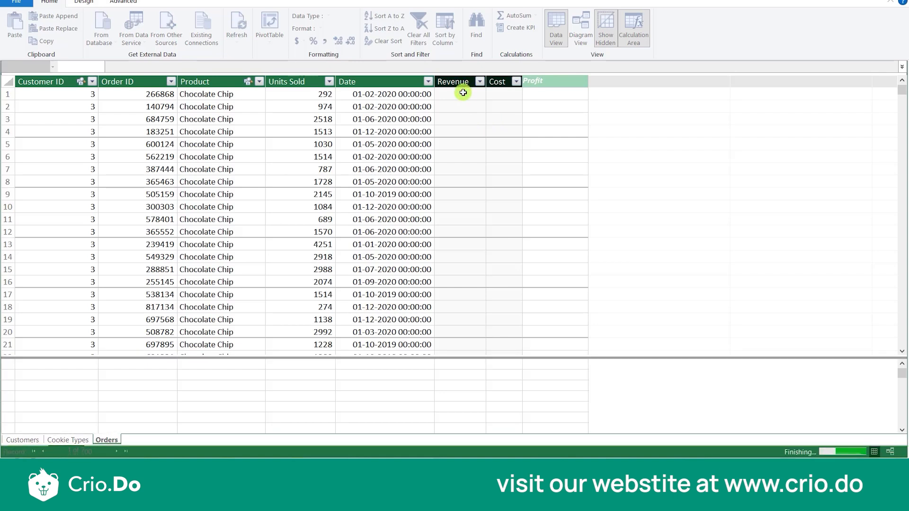
- Enter and apply the formula =RELATED('Cookie Types'[Revenue Per Cookie]) in the Revenue column of Orders
{"action": "left_click", "coordinate": [462, 95]}
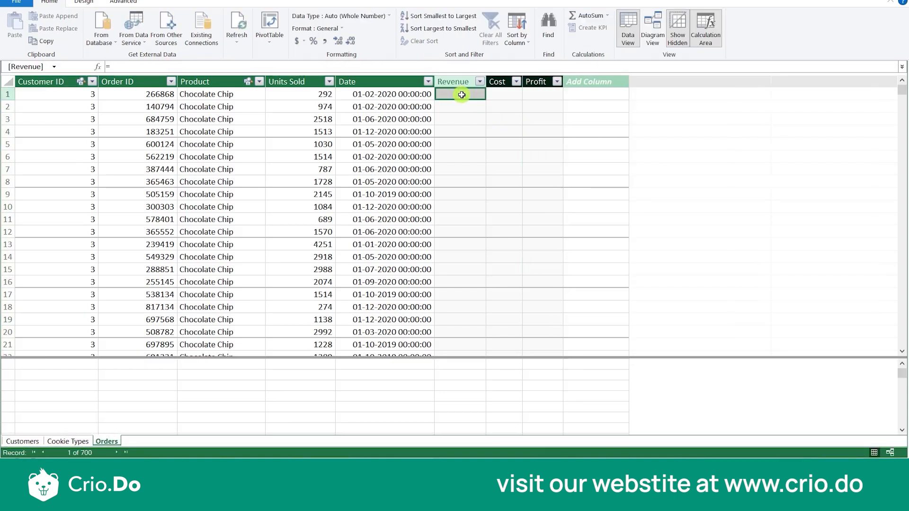
{"action": "left_click", "coordinate": [211, 67]}
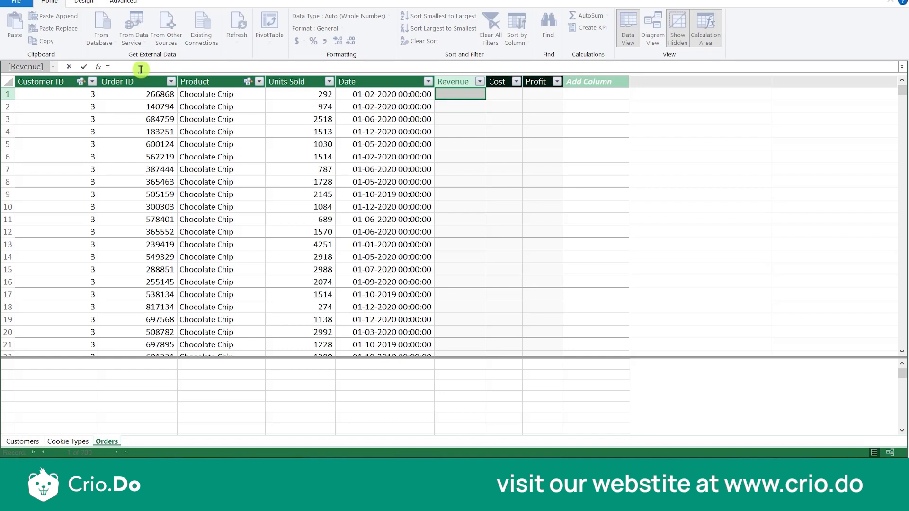
{"action": "type", "text": "RELATE"}
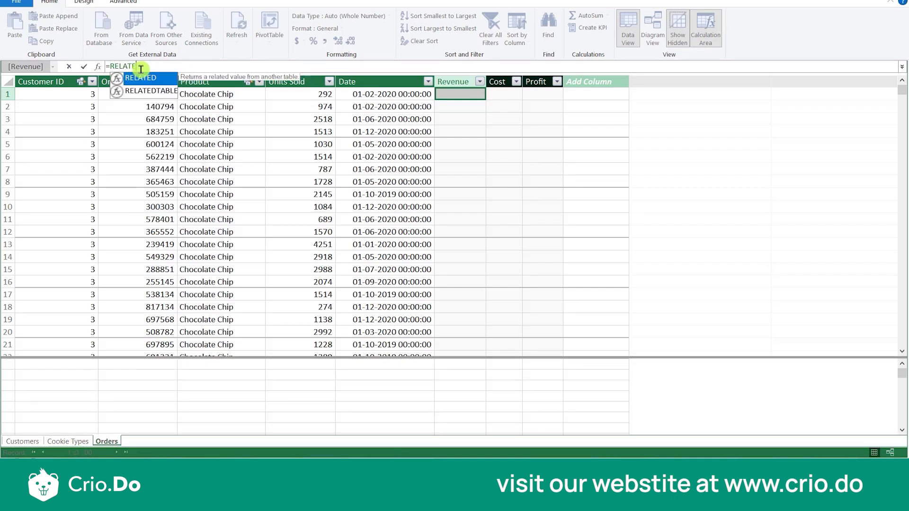
{"action": "key", "text": "Tab"}
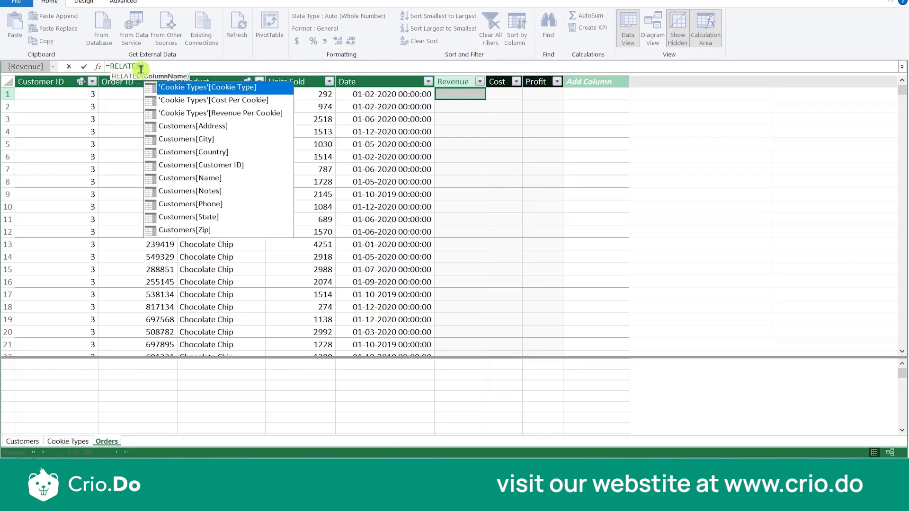
{"action": "key", "text": "Down"}
{"action": "key", "text": "Down"}
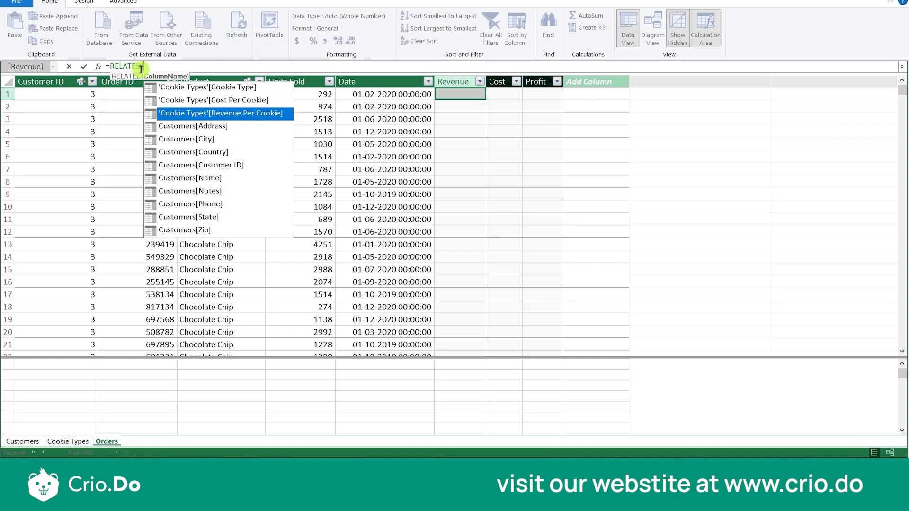
{"action": "key", "text": "Tab"}
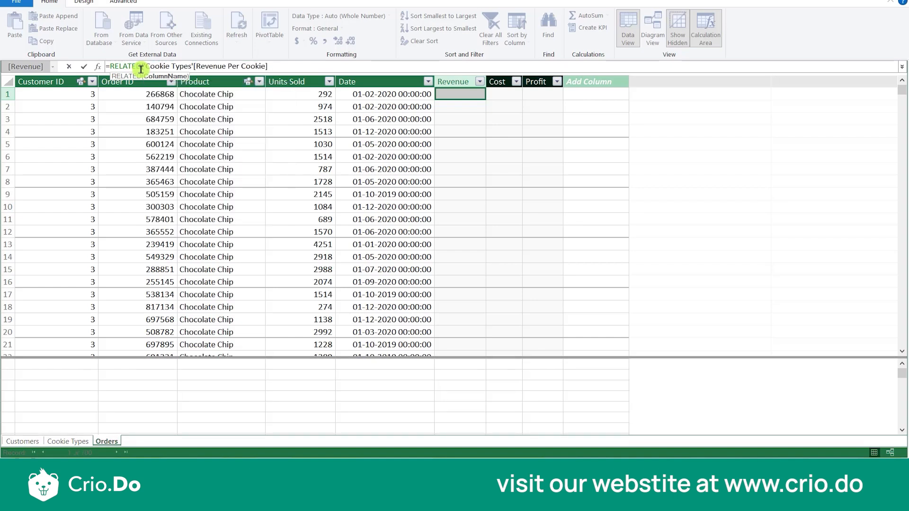
{"action": "type", "text": ")"}
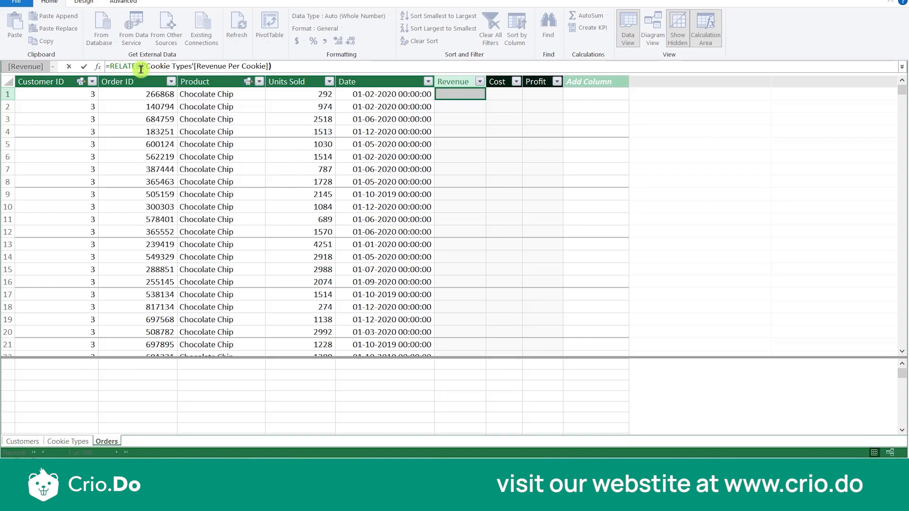
{"action": "key", "text": "Return"}
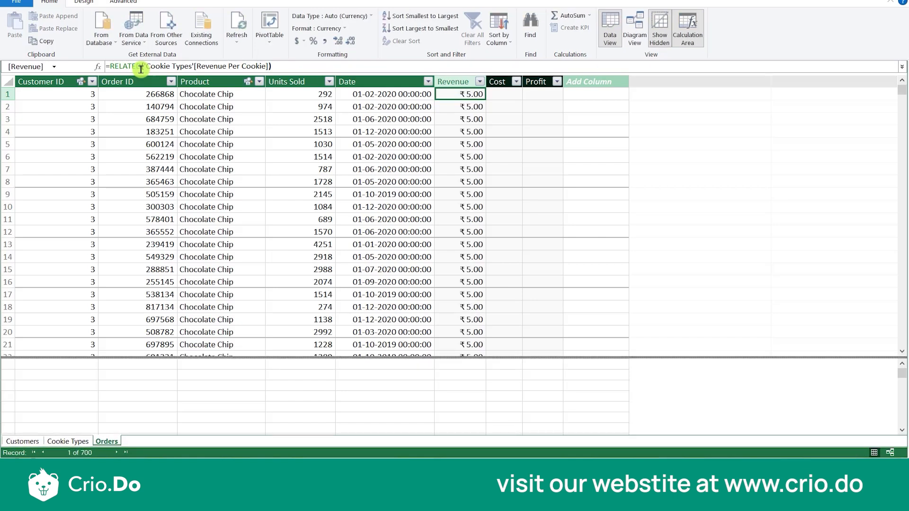
- Check the per-cookie prices in Cookie Types, and extend the Revenue formula in Orders with * Orders[Units Sold]
{"action": "left_click", "coordinate": [59, 440]}
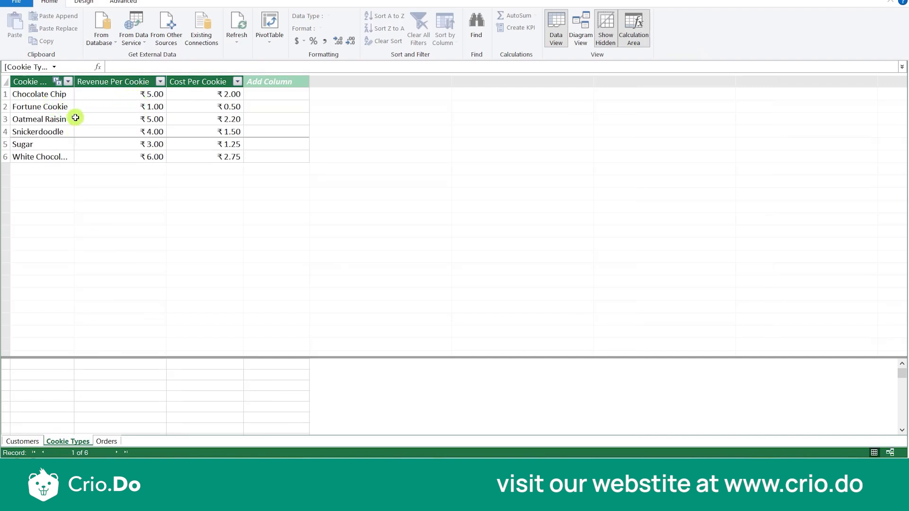
{"action": "left_click", "coordinate": [106, 441]}
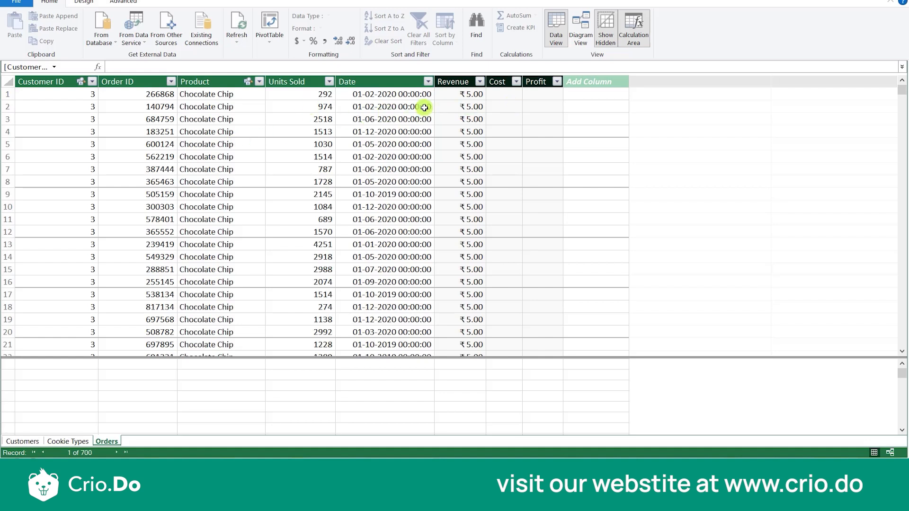
{"action": "left_click", "coordinate": [463, 93]}
{"action": "left_click", "coordinate": [318, 65]}
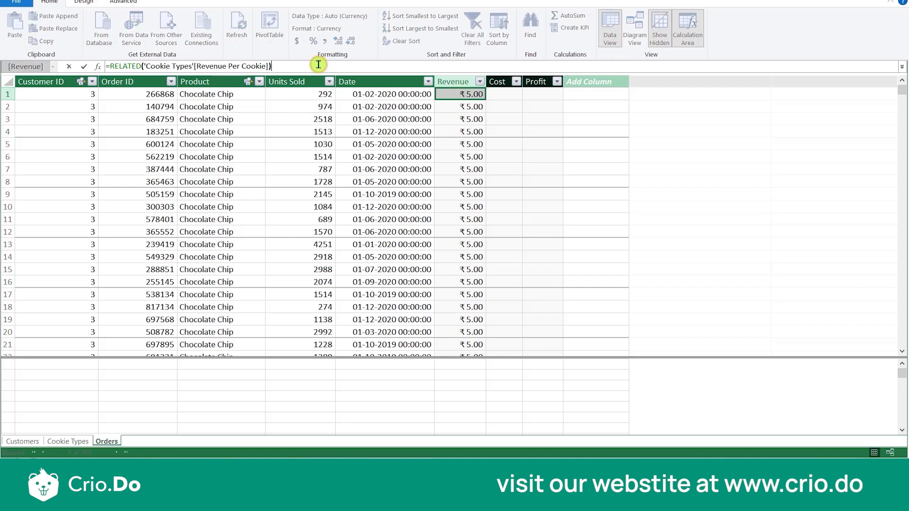
{"action": "type", "text": "*"}
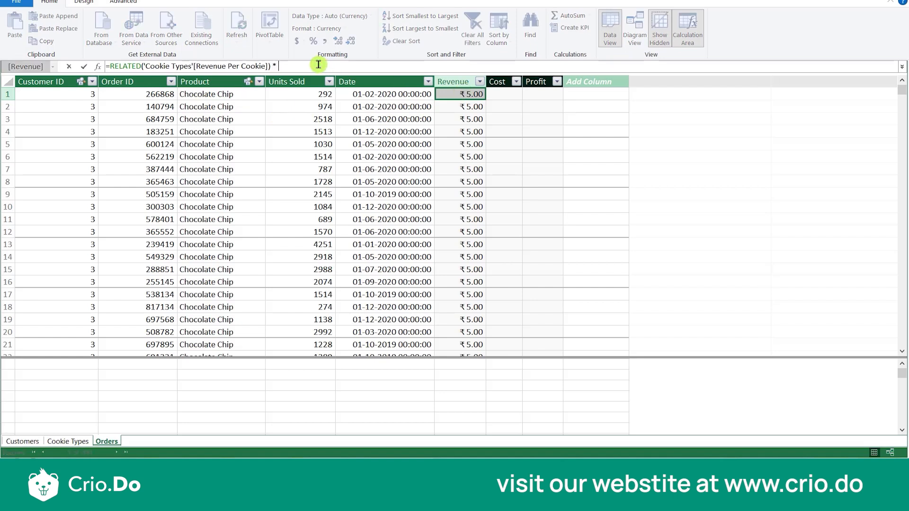
{"action": "type", "text": " ORDER"}
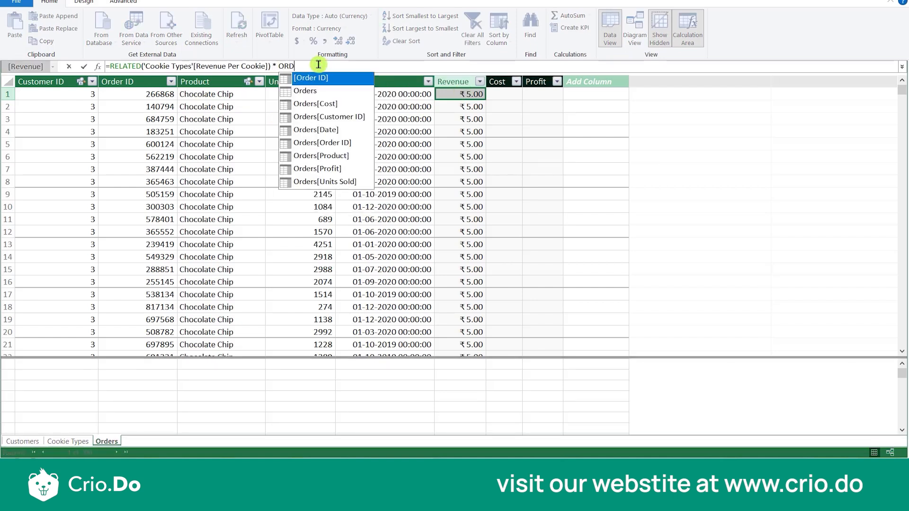
{"action": "left_click", "coordinate": [332, 183]}
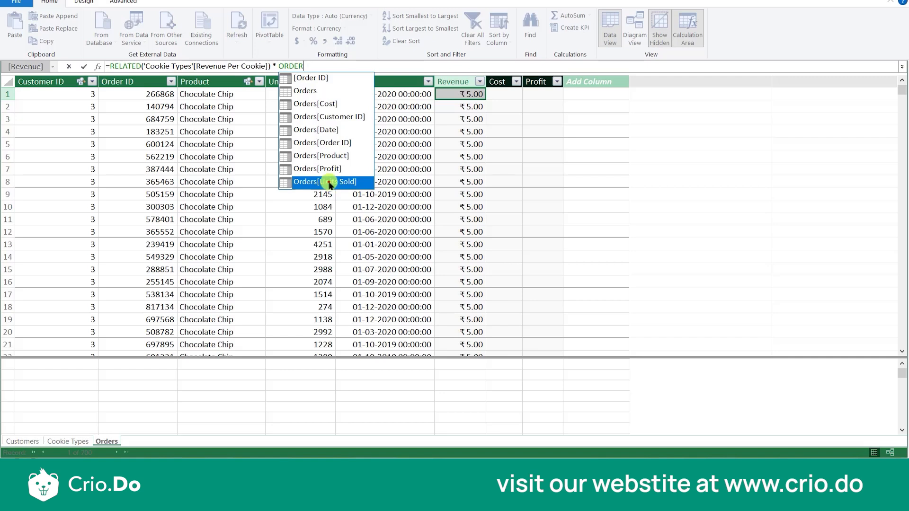
{"action": "double_click", "coordinate": [326, 182]}
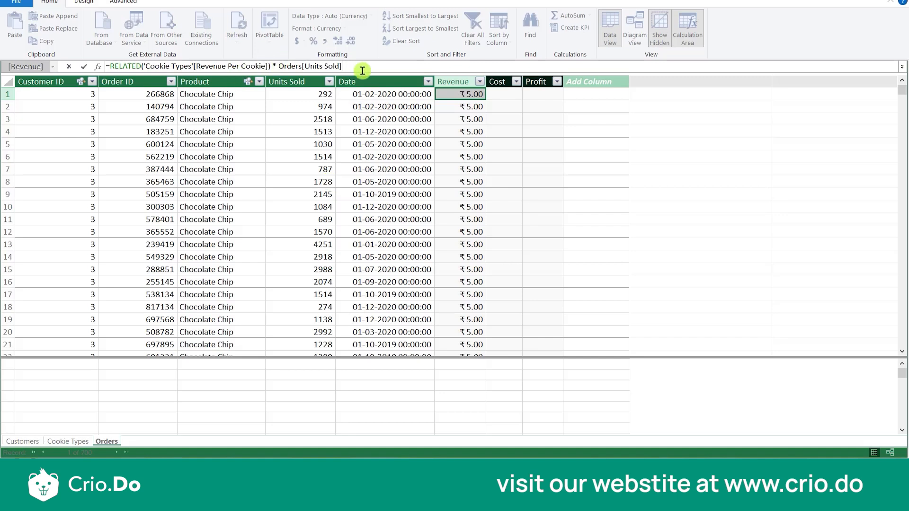
{"action": "key", "text": "Return"}
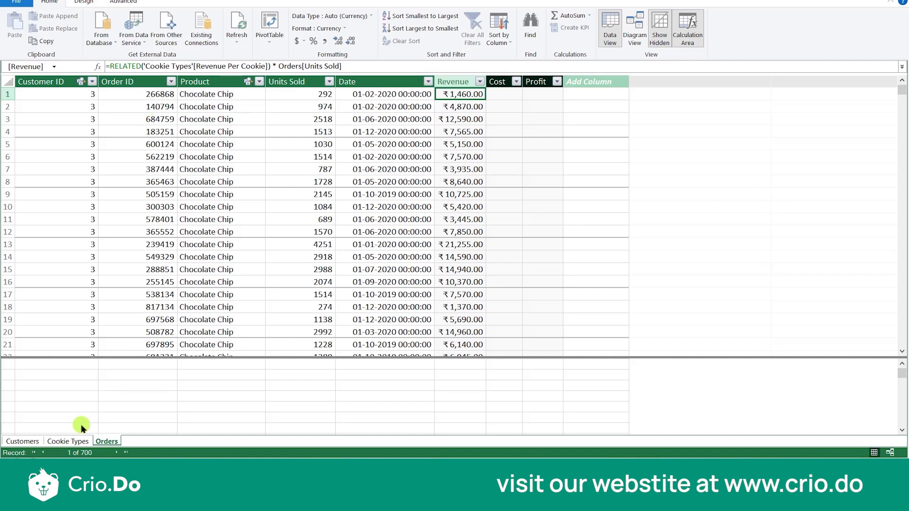
{"action": "left_click", "coordinate": [74, 442]}
{"action": "left_click", "coordinate": [102, 441]}
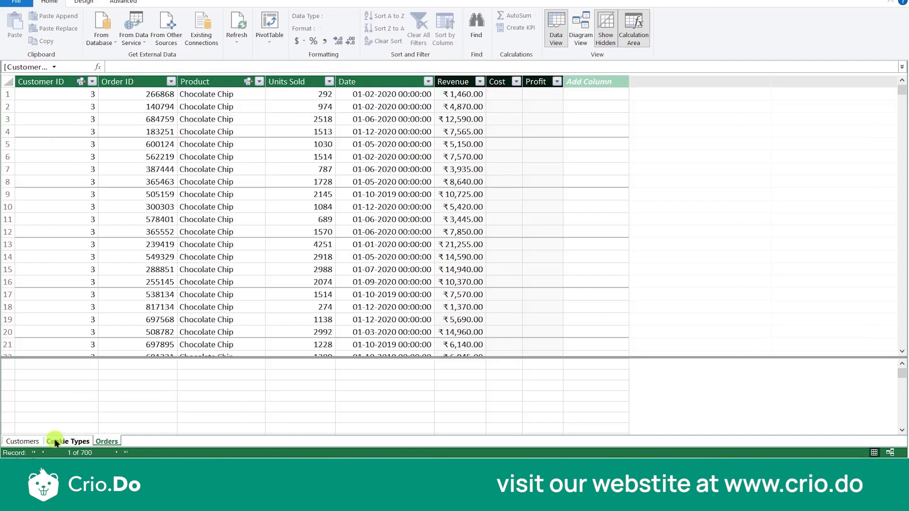
{"action": "left_click", "coordinate": [34, 441]}
{"action": "left_click", "coordinate": [80, 442]}
{"action": "left_click", "coordinate": [95, 442]}
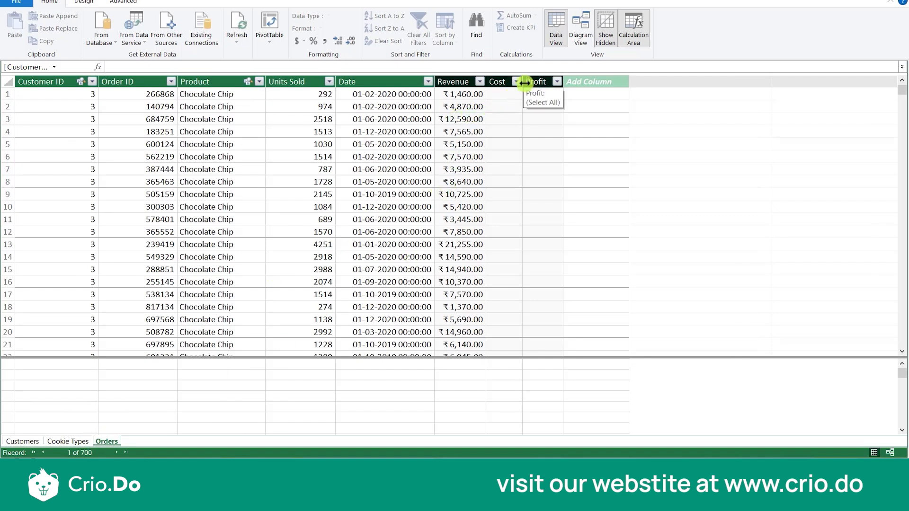
- Start the Cost column's formula in Orders with =RELATED('Cookie Types'[Cost Per Cookie])
{"action": "left_click", "coordinate": [511, 96]}
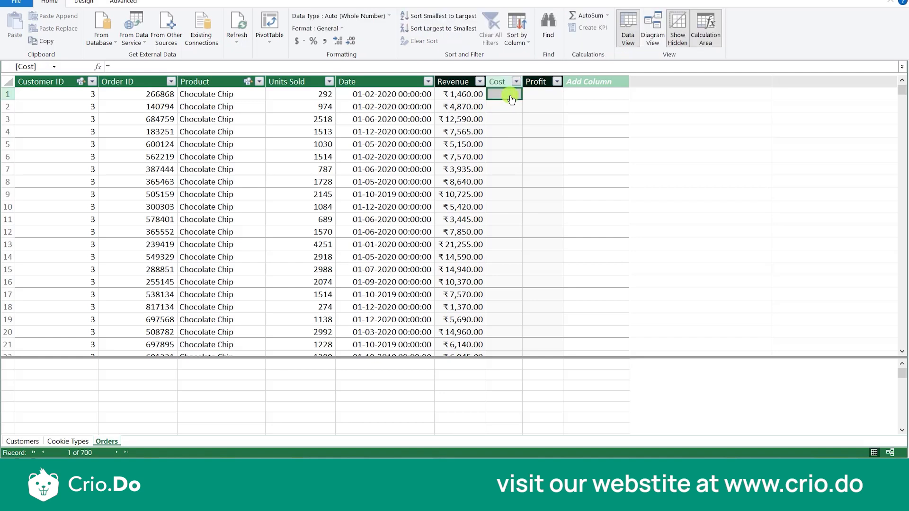
{"action": "left_click", "coordinate": [346, 67]}
{"action": "type", "text": "R"}
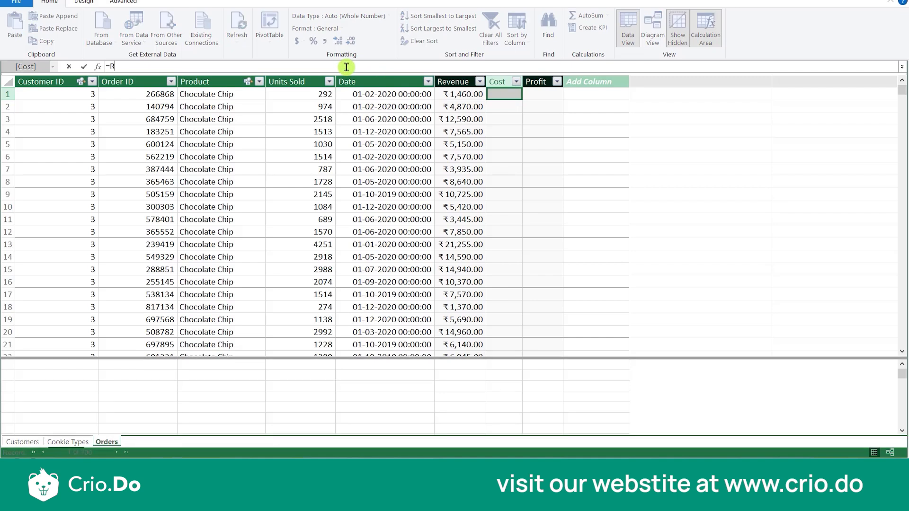
{"action": "type", "text": "ELATED"}
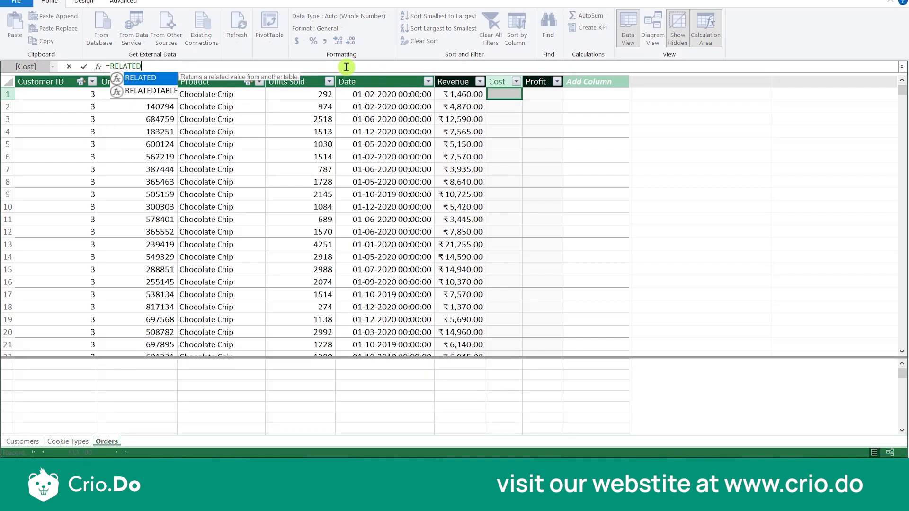
{"action": "type", "text": "("}
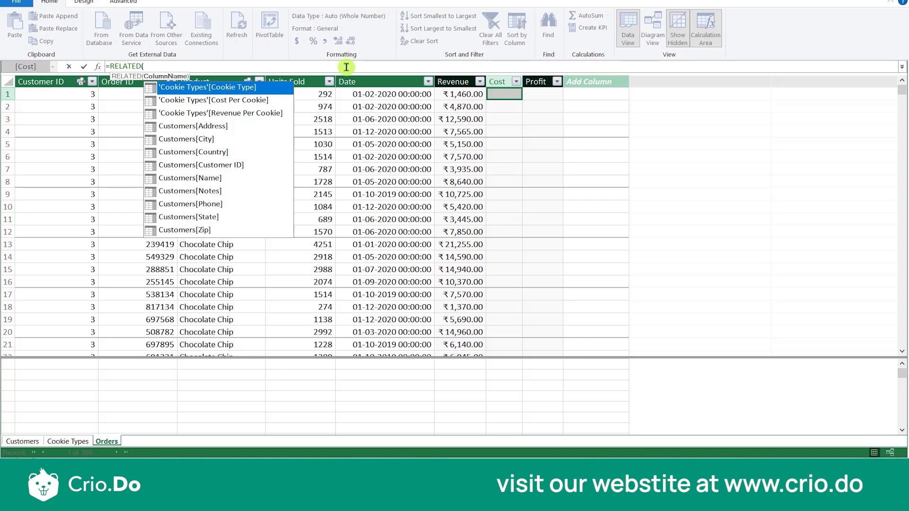
{"action": "key", "text": "Down"}
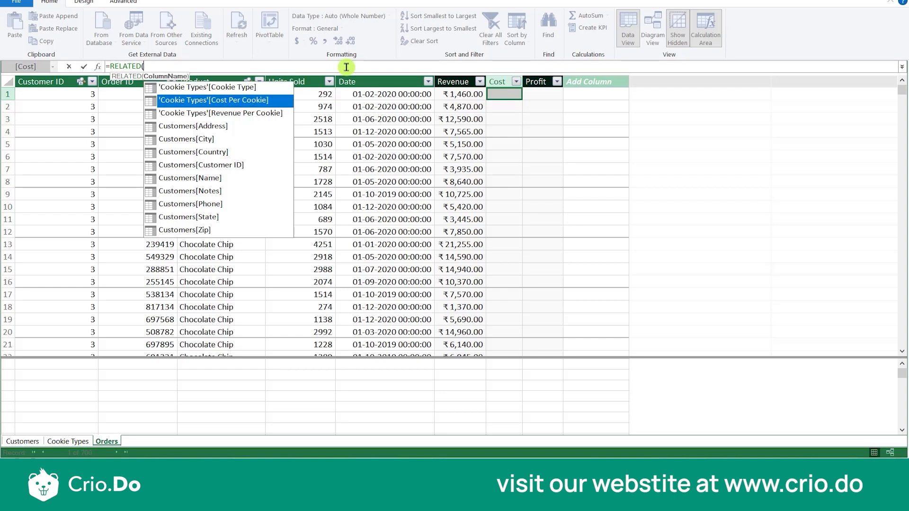
{"action": "key", "text": "Tab"}
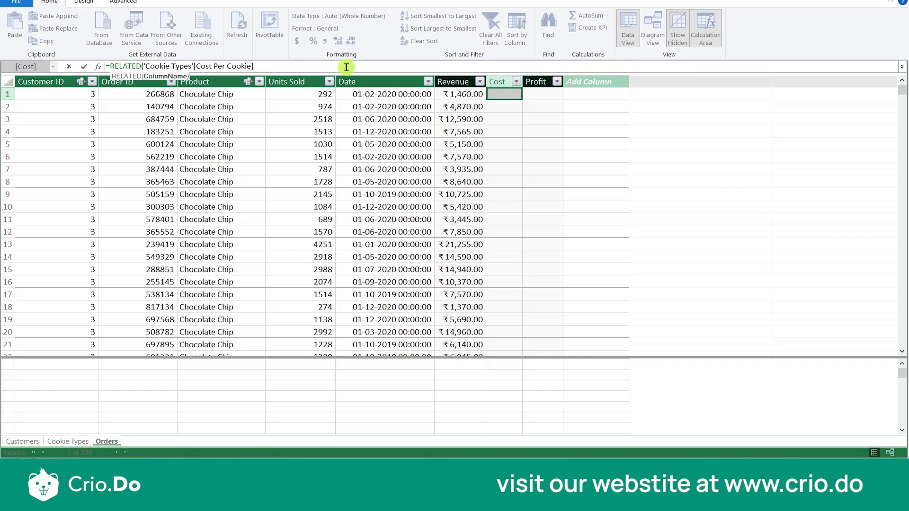
{"action": "type", "text": ")"}
{"action": "type", "text": " 8"}
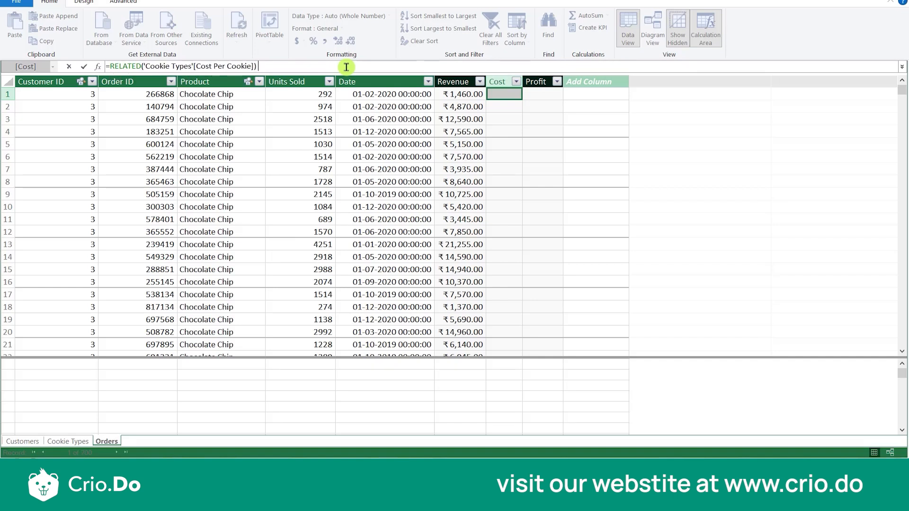
{"action": "type", "text": "ORDER"}
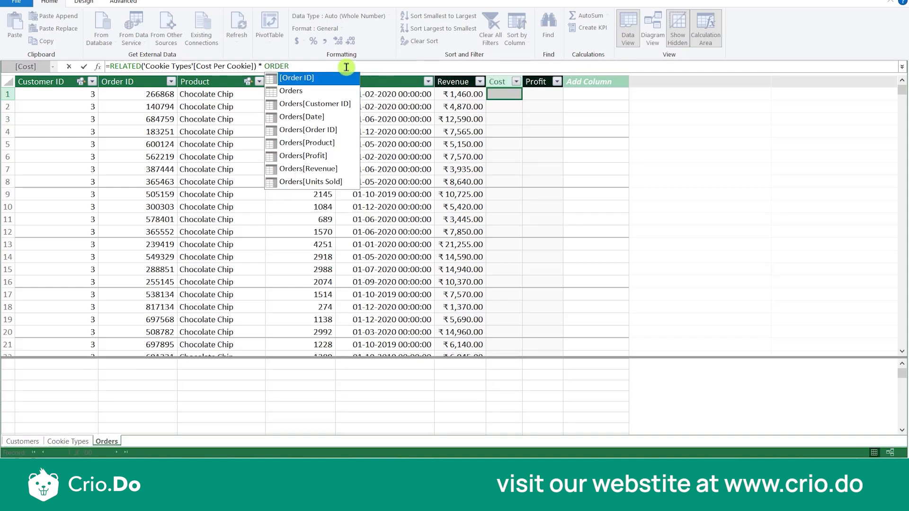
- Multiply the RELATED cost term by Orders[Units Sold] and apply the Cost formula
{"action": "key", "text": "Down"}
{"action": "key", "text": "Down"}
{"action": "key", "text": "Down"}
{"action": "key", "text": "Down"}
{"action": "key", "text": "Down"}
{"action": "key", "text": "Down"}
{"action": "key", "text": "Down"}
{"action": "key", "text": "Down"}
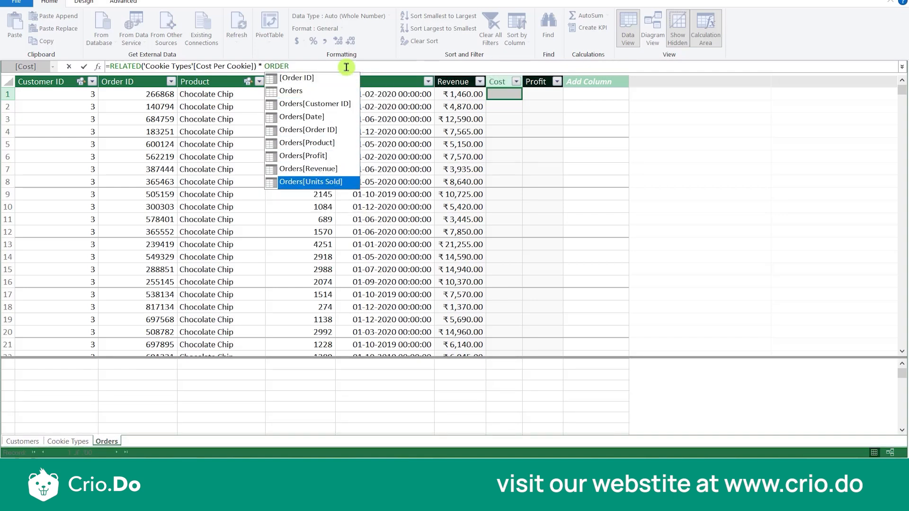
{"action": "key", "text": "Tab"}
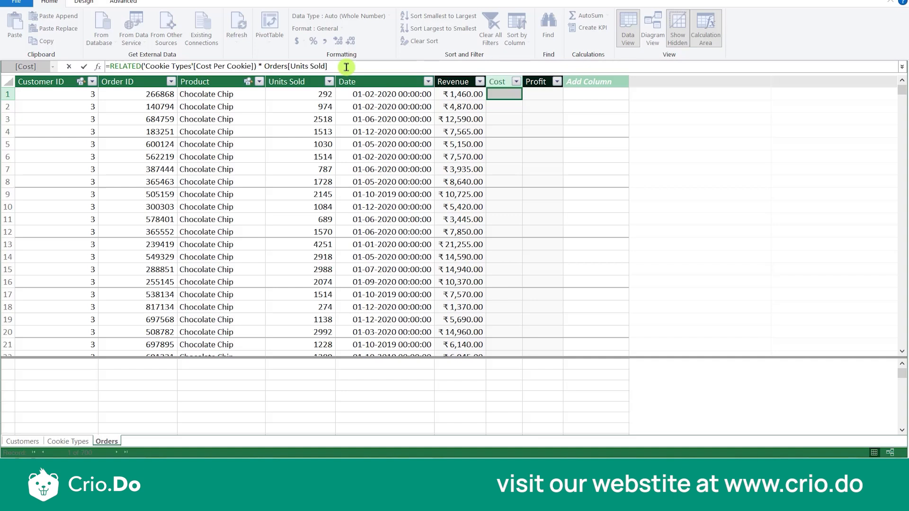
{"action": "key", "text": "Return"}
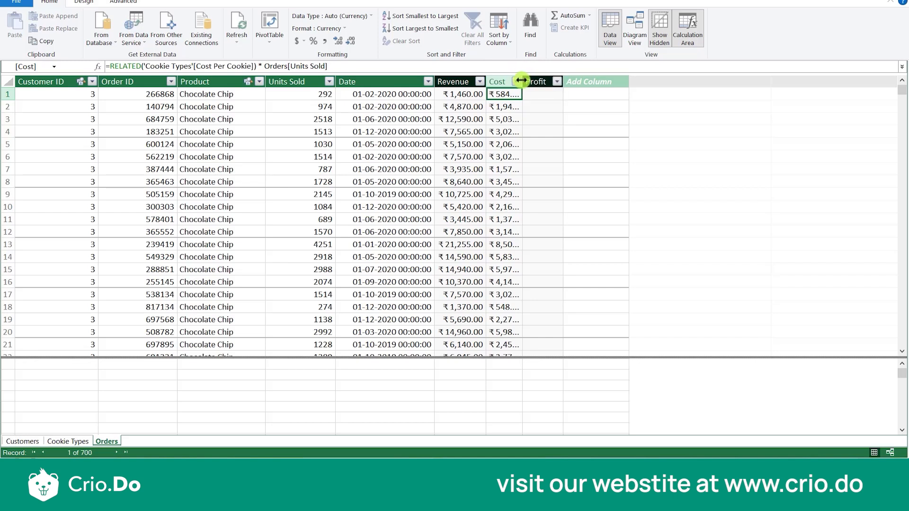
- Widen the Cost and Revenue columns in Orders so their amounts fit
{"action": "left_click_drag", "start_coordinate": [521, 81], "coordinate": [542, 81]}
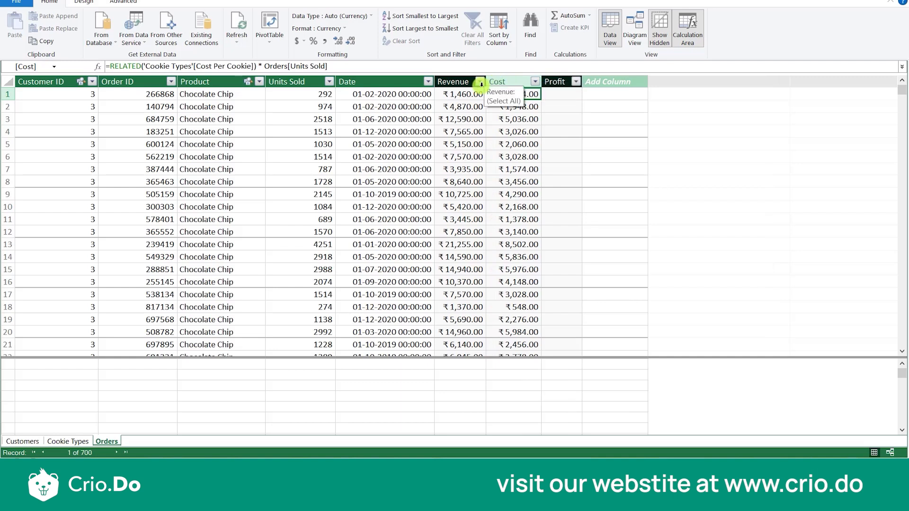
{"action": "left_click_drag", "start_coordinate": [483, 82], "coordinate": [493, 83]}
{"action": "left_click", "coordinate": [567, 98]}
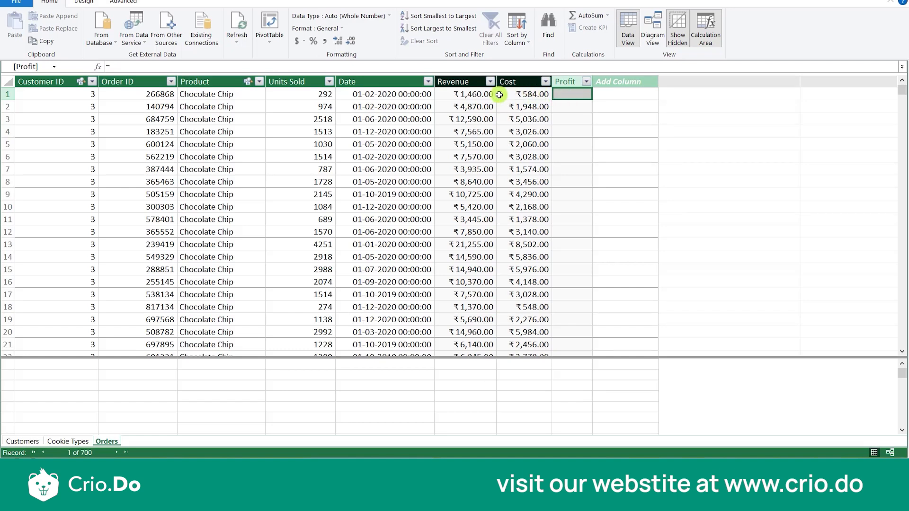
{"action": "left_click", "coordinate": [483, 95]}
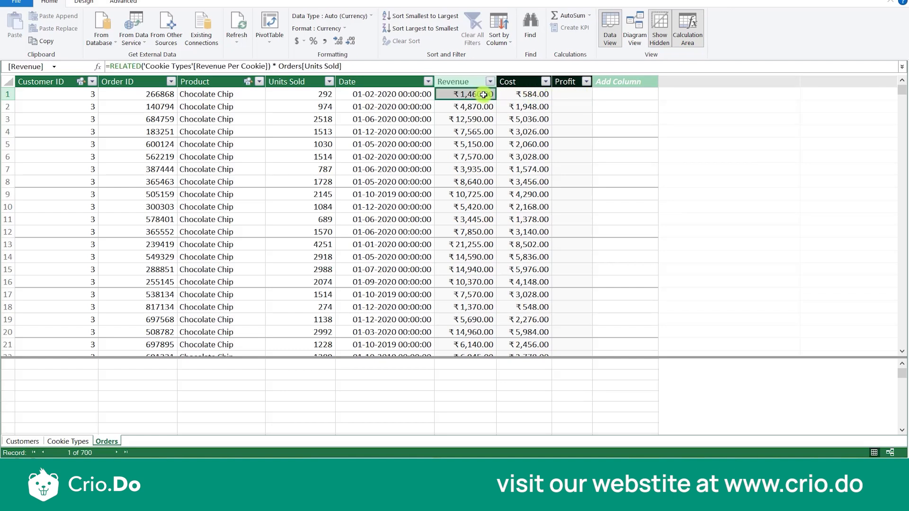
{"action": "type", "text": "-"}
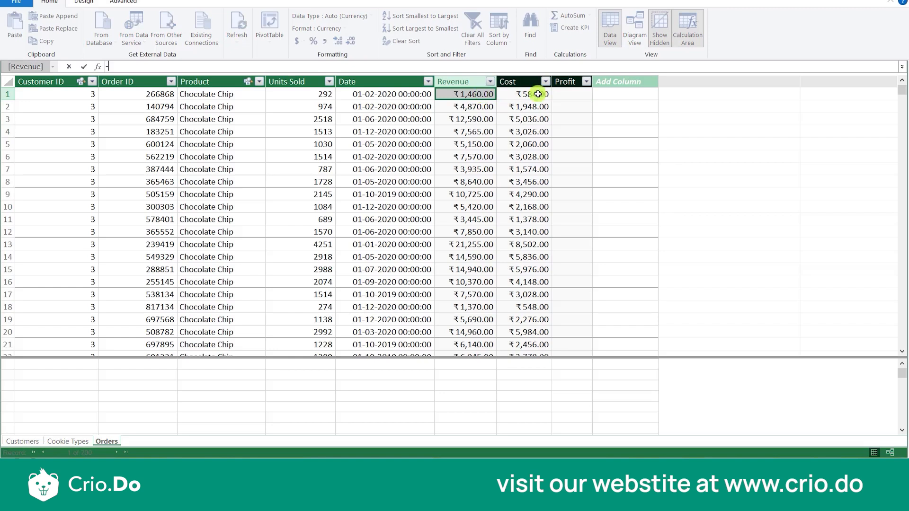
{"action": "left_click", "coordinate": [568, 95]}
{"action": "key", "text": "Return"}
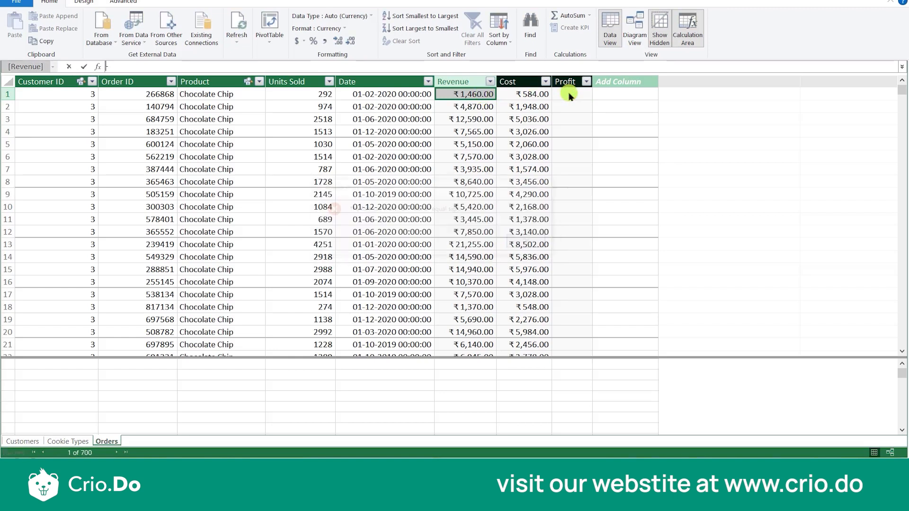
{"action": "left_click", "coordinate": [568, 95]}
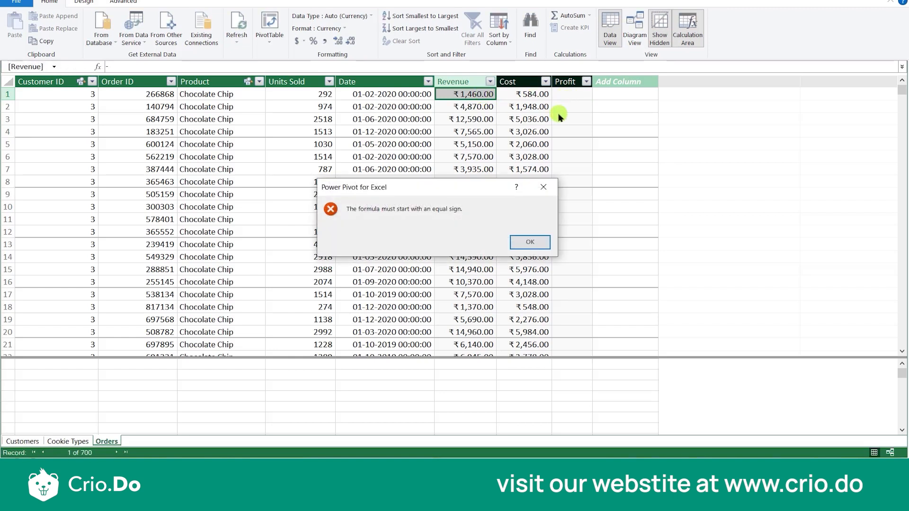
{"action": "left_click", "coordinate": [539, 242]}
{"action": "left_click", "coordinate": [191, 71]}
{"action": "key", "text": "BackSpace"}
{"action": "type", "text": "="}
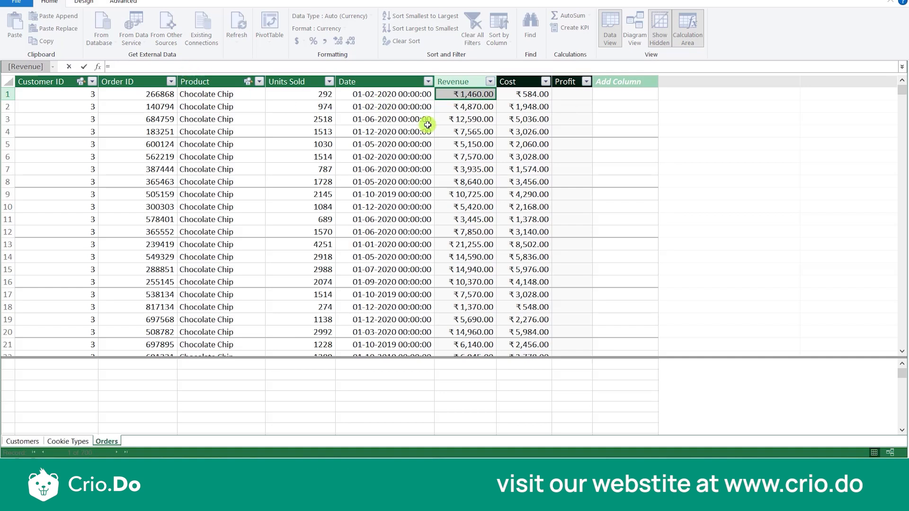
{"action": "left_click", "coordinate": [574, 119]}
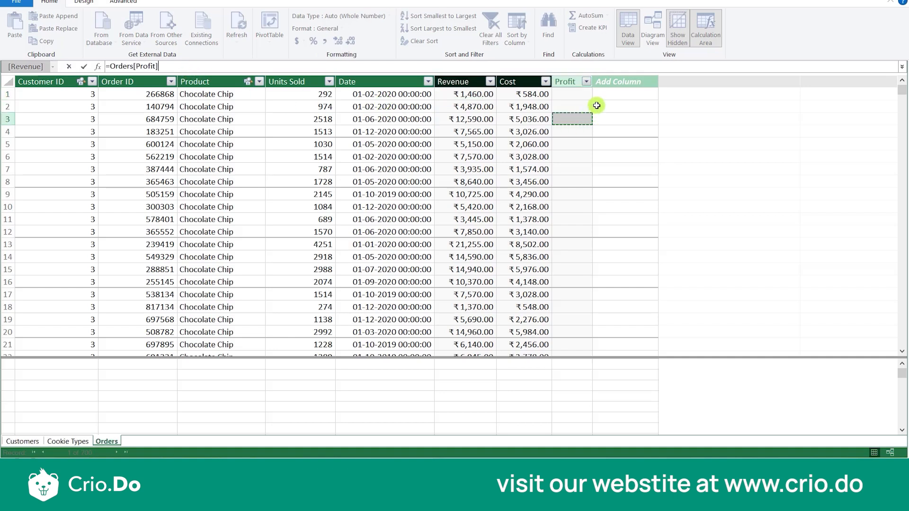
{"action": "key", "text": "Escape"}
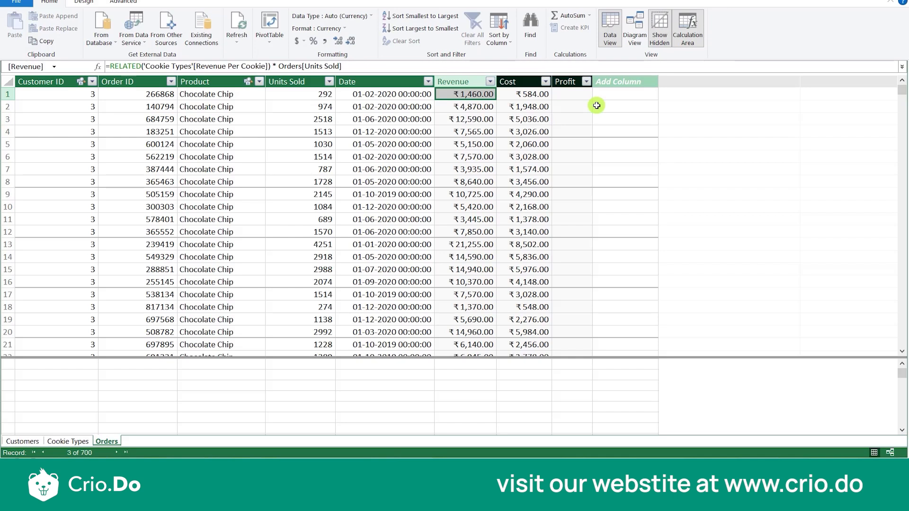
- Calculate the Profit column in Orders with =Orders[Revenue]-Orders[Cost] and widen the column so its amounts fit
{"action": "left_click", "coordinate": [578, 96]}
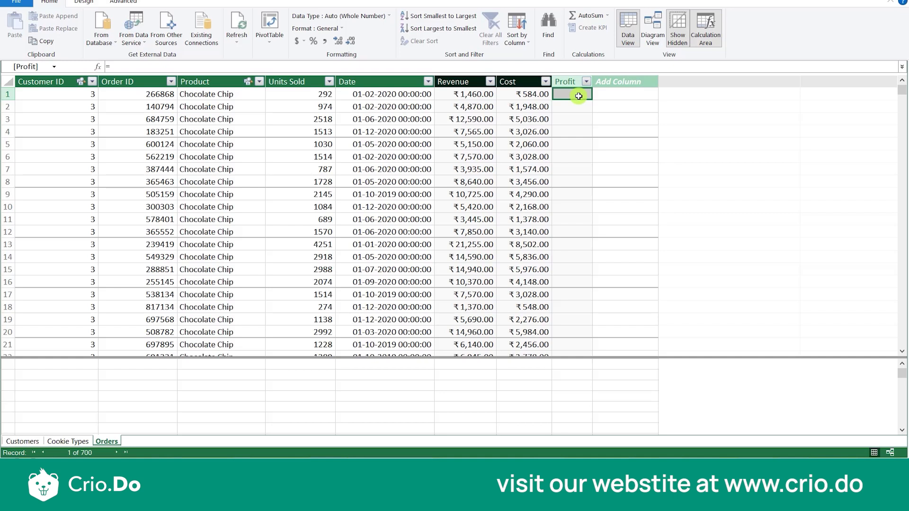
{"action": "left_click", "coordinate": [287, 68]}
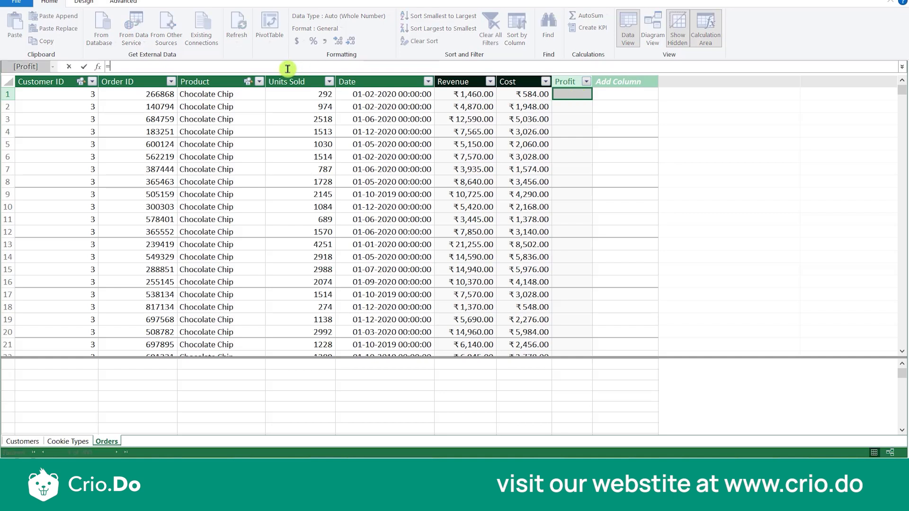
{"action": "type", "text": "REVEN"}
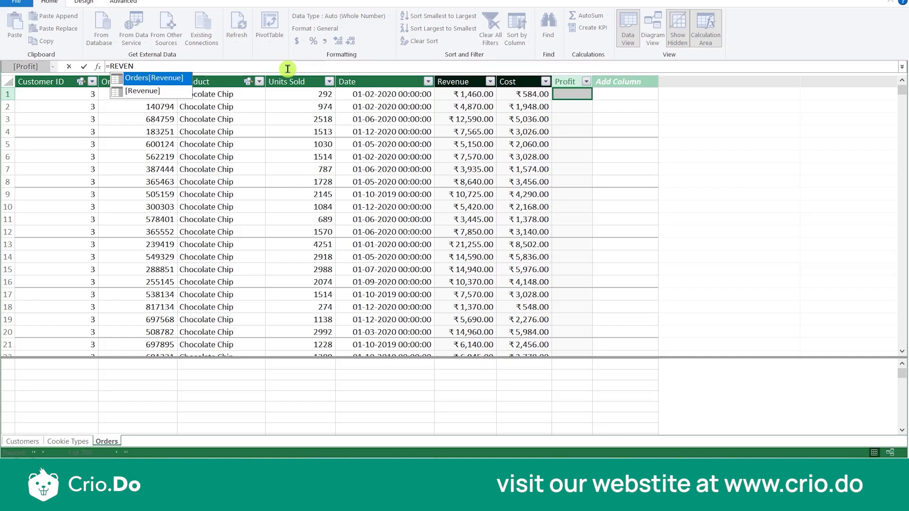
{"action": "key", "text": "Tab"}
{"action": "type", "text": "-"}
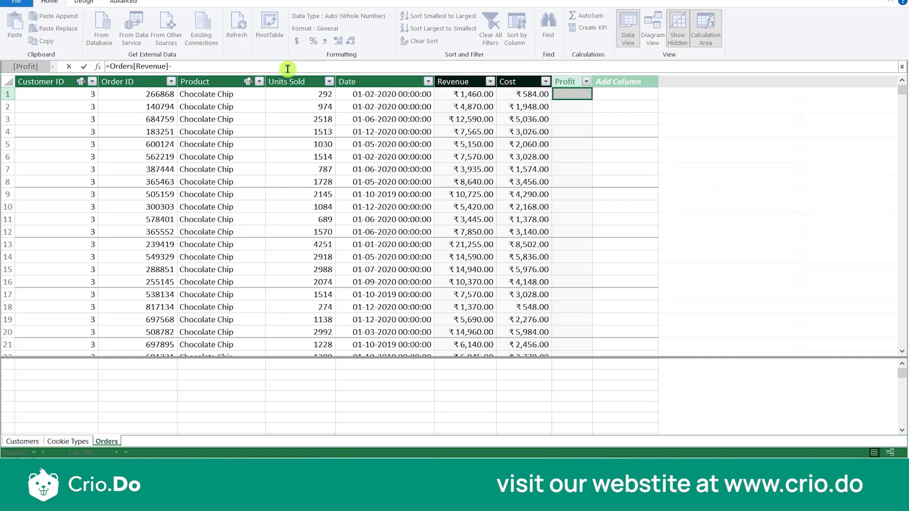
{"action": "type", "text": "COST"}
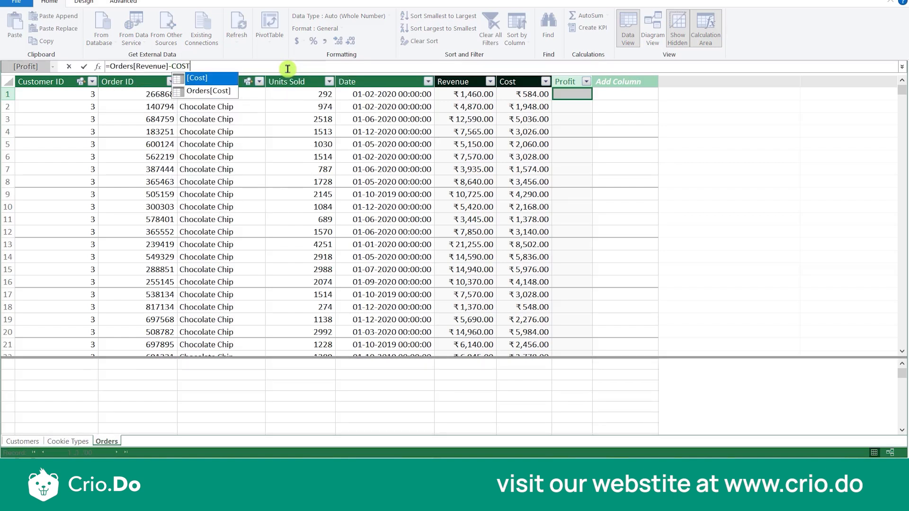
{"action": "left_click", "coordinate": [214, 94]}
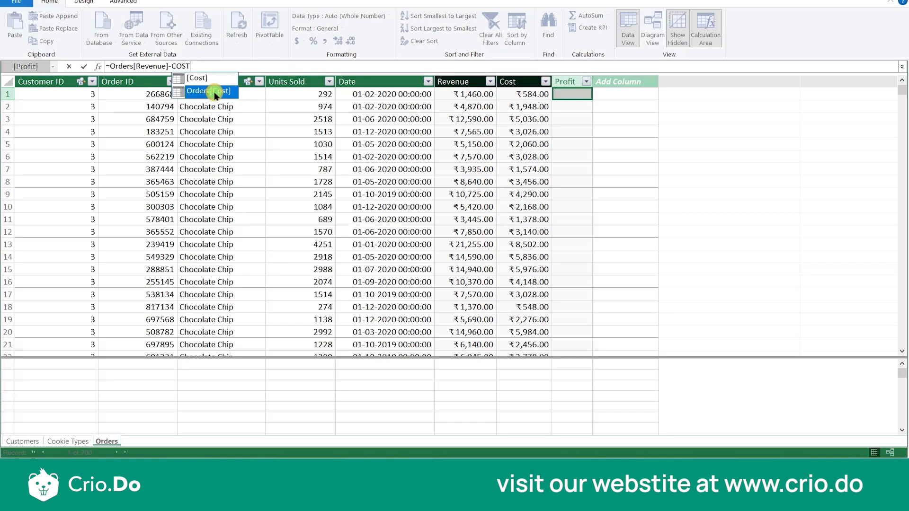
{"action": "double_click", "coordinate": [214, 94]}
{"action": "key", "text": "Return"}
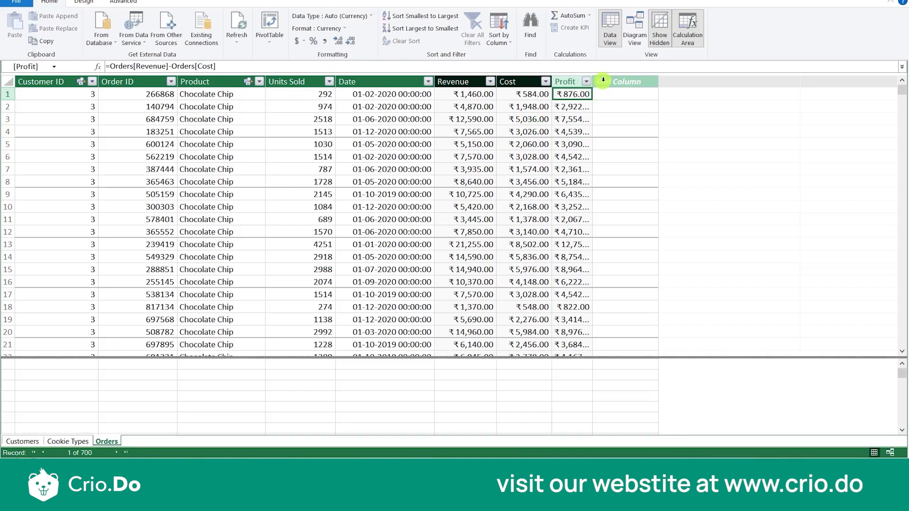
{"action": "left_click_drag", "start_coordinate": [594, 82], "coordinate": [631, 75]}
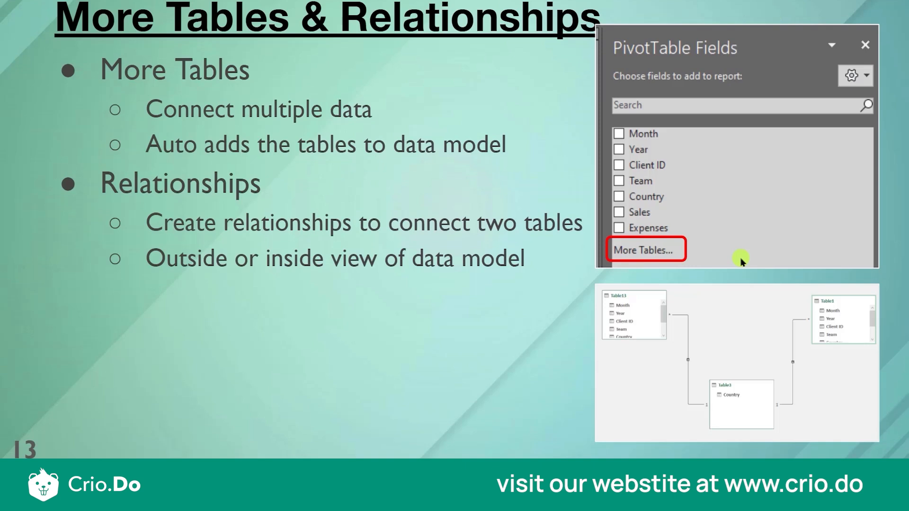
{"action": "left_click", "coordinate": [687, 341]}
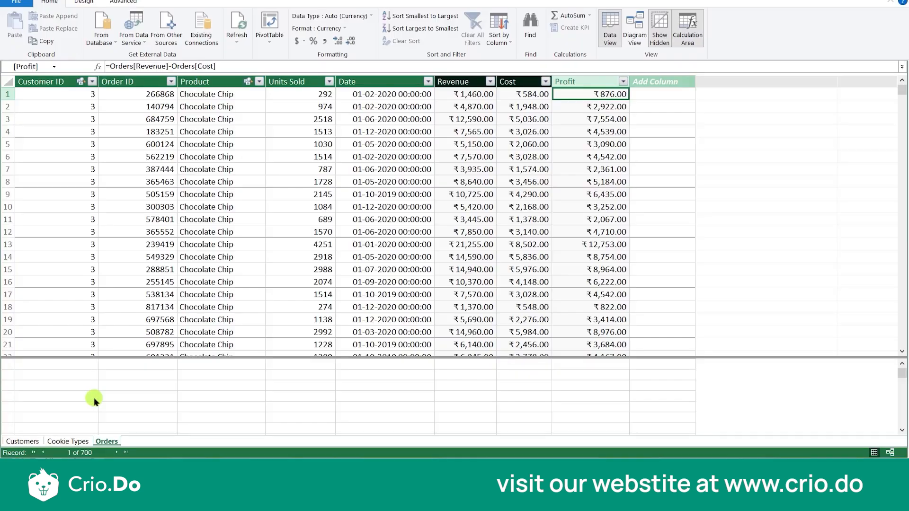
- Switch to the Excel workbook and start a new Power Pivot measure assigned to the Customers table
{"action": "key", "text": "alt"}
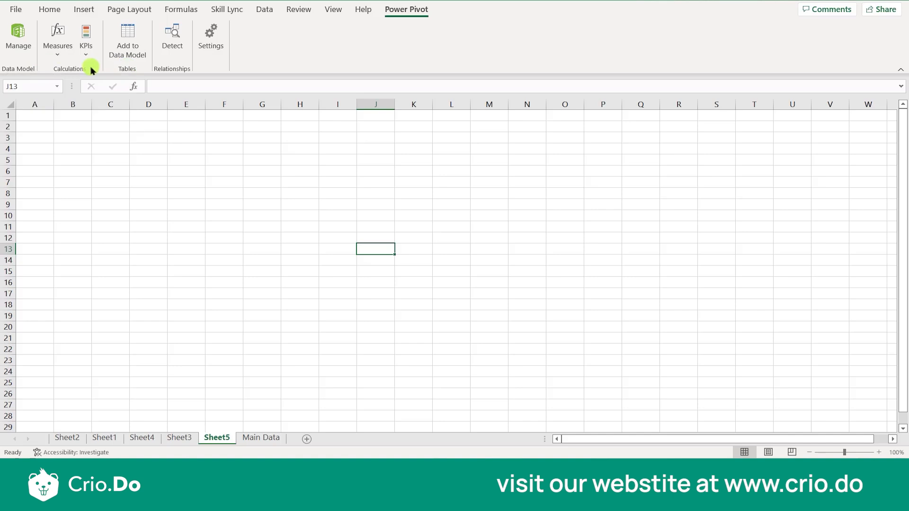
{"action": "left_click", "coordinate": [59, 52]}
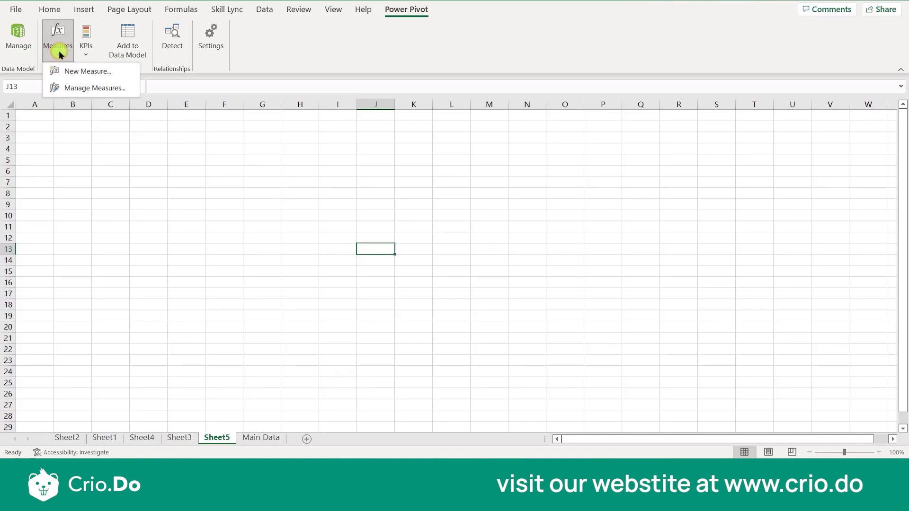
{"action": "left_click", "coordinate": [81, 76]}
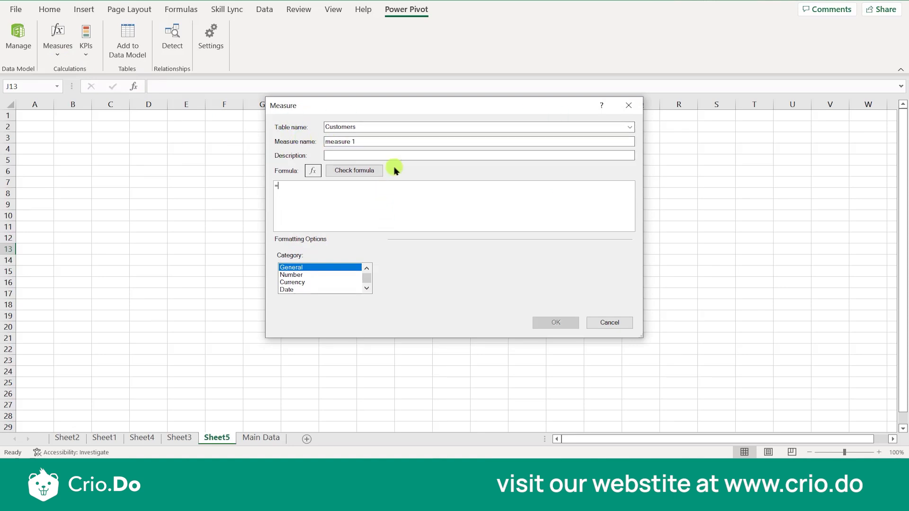
{"action": "left_click", "coordinate": [630, 127]}
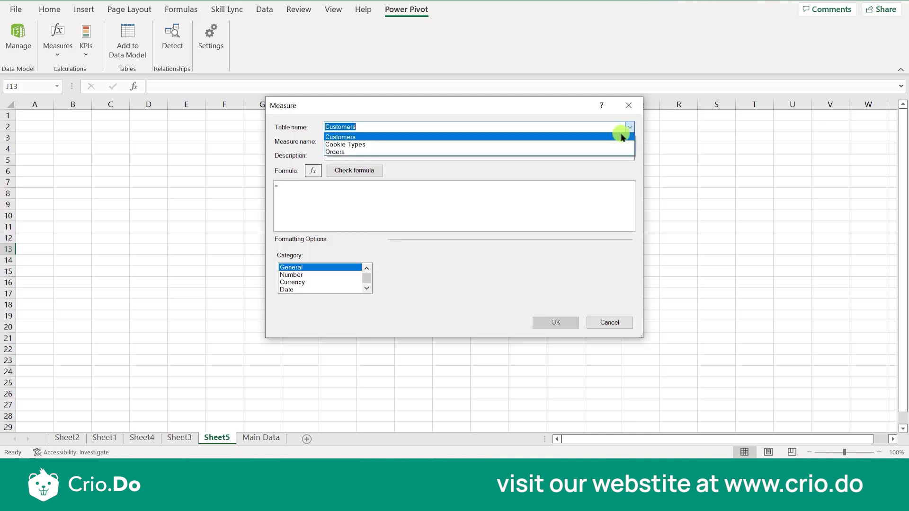
{"action": "left_click", "coordinate": [622, 137]}
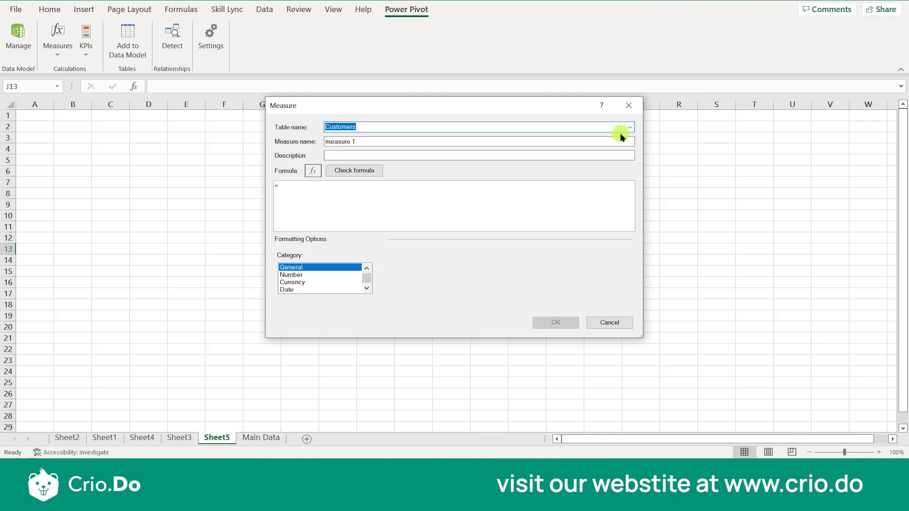
- Name the new measure Total number of Customers
{"action": "left_click", "coordinate": [449, 142]}
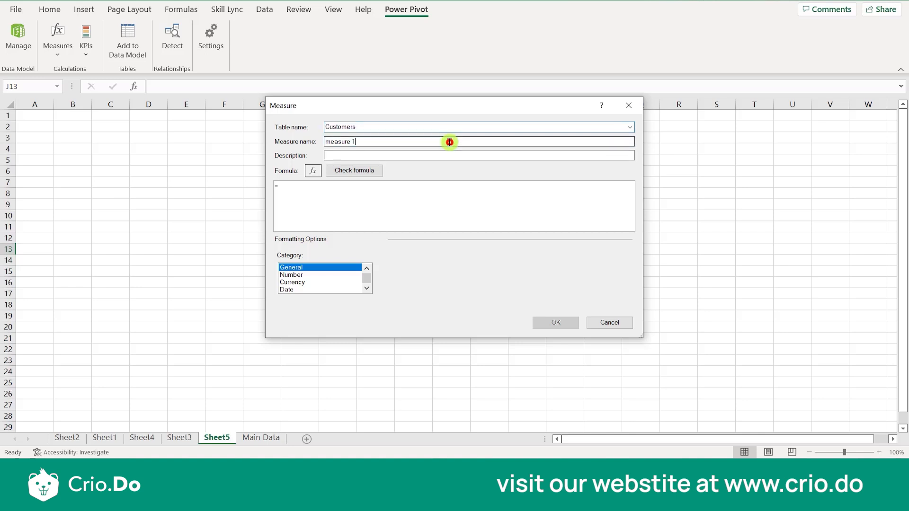
{"action": "key", "text": "BackSpace"}
{"action": "key", "text": "BackSpace"}
{"action": "key", "text": "BackSpace"}
{"action": "key", "text": "BackSpace"}
{"action": "key", "text": "BackSpace"}
{"action": "key", "text": "BackSpace"}
{"action": "key", "text": "BackSpace"}
{"action": "key", "text": "BackSpace"}
{"action": "type", "text": "tal number of Customers"}
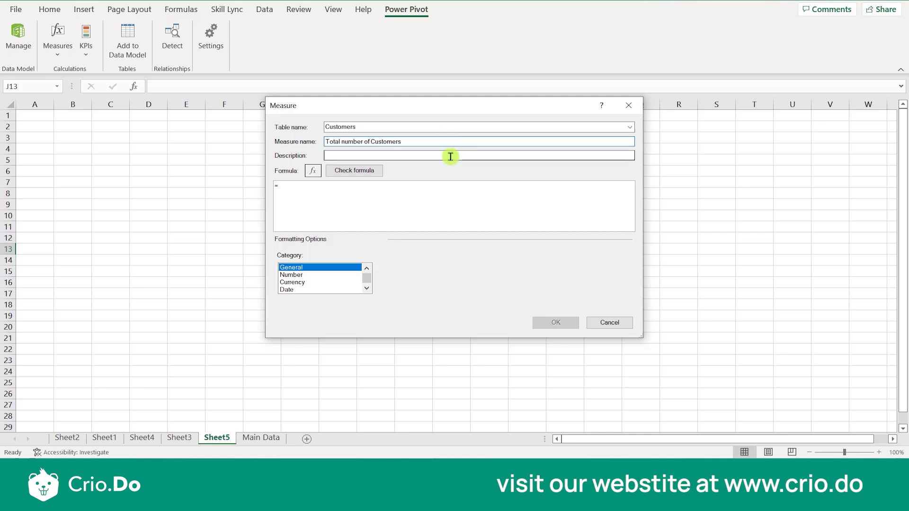
- Enter =DISTINCT(COUNT([Customer ID]) as the formula of the Total number of Customers measure
{"action": "left_click", "coordinate": [404, 202]}
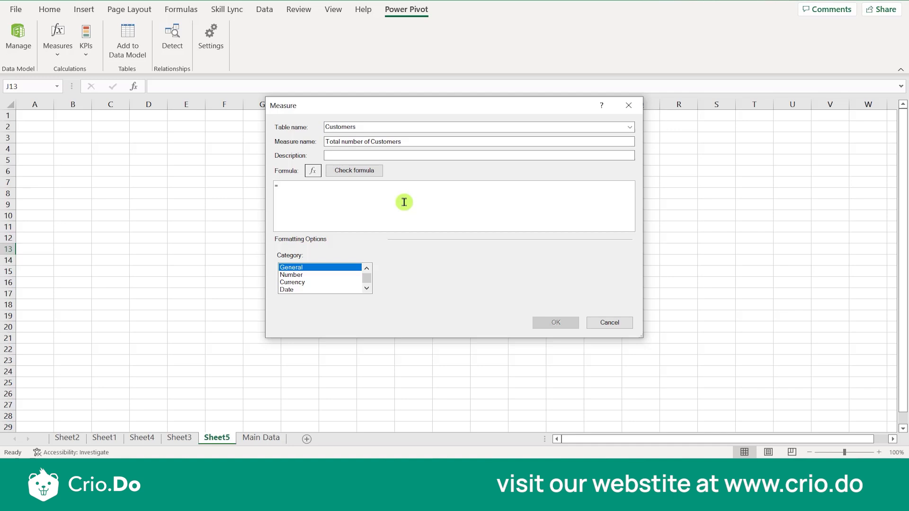
{"action": "type", "text": "c"}
{"action": "key", "text": "BackSpace"}
{"action": "type", "text": "DIS"}
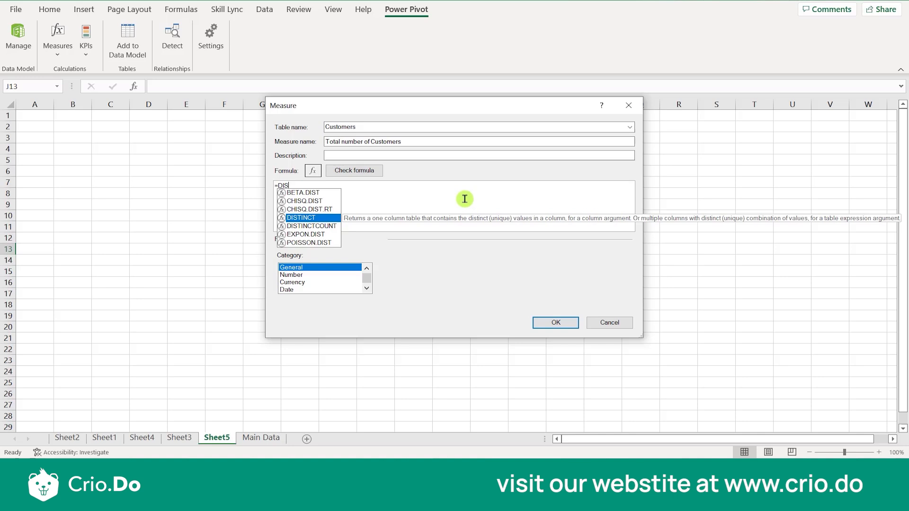
{"action": "type", "text": "TINCT"}
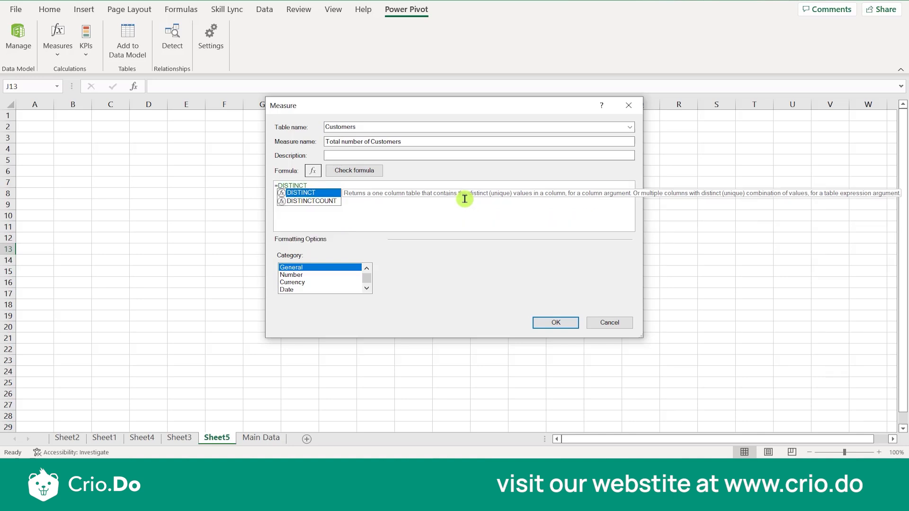
{"action": "type", "text": "("}
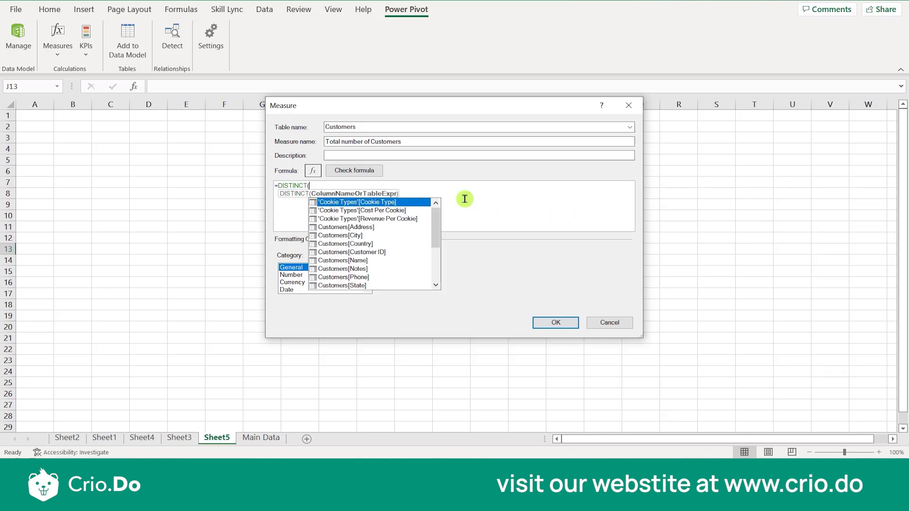
{"action": "type", "text": "COUNT"}
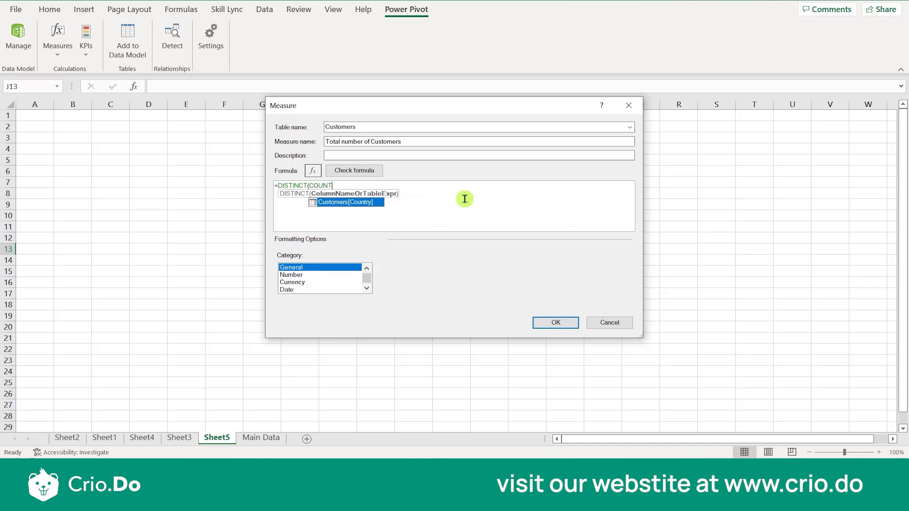
{"action": "type", "text": "("}
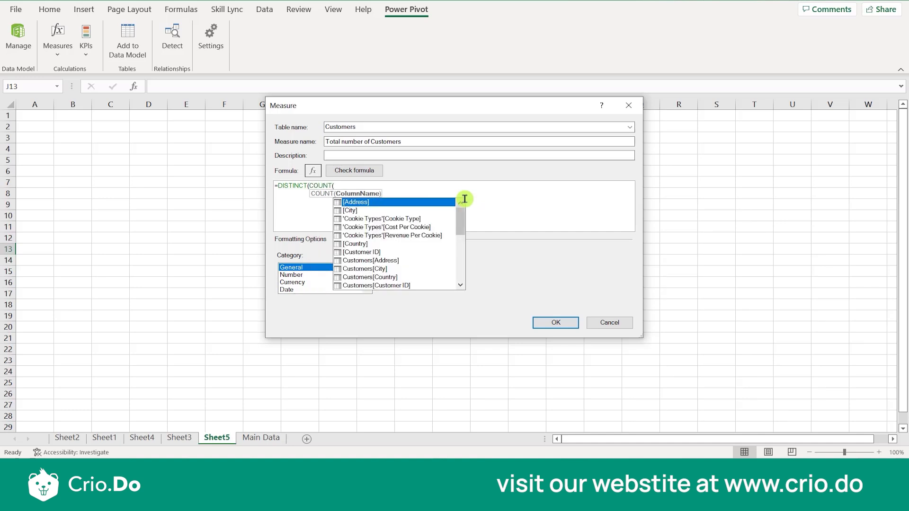
{"action": "type", "text": "CUS"}
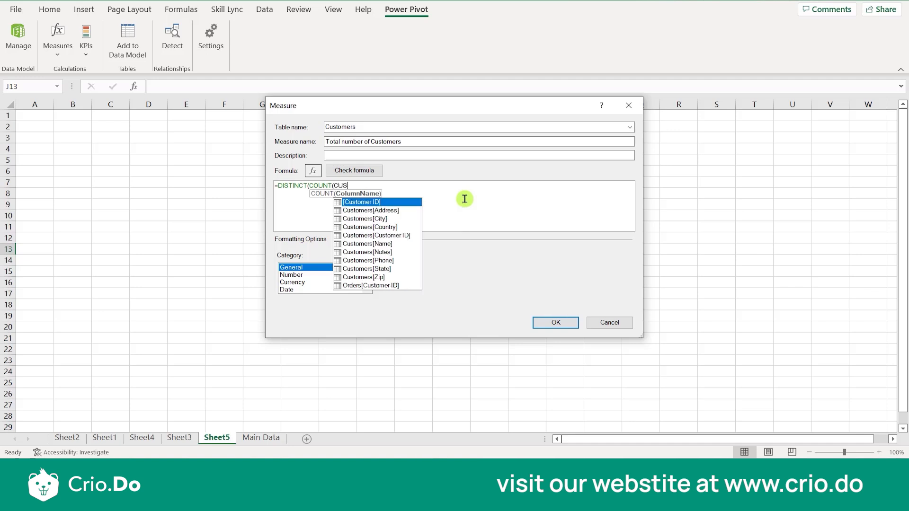
{"action": "key", "text": "Tab"}
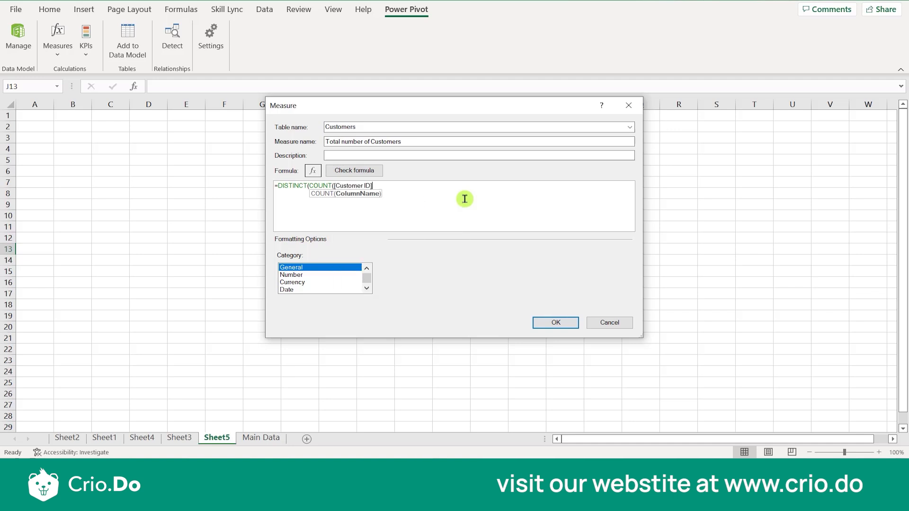
{"action": "type", "text": ")"}
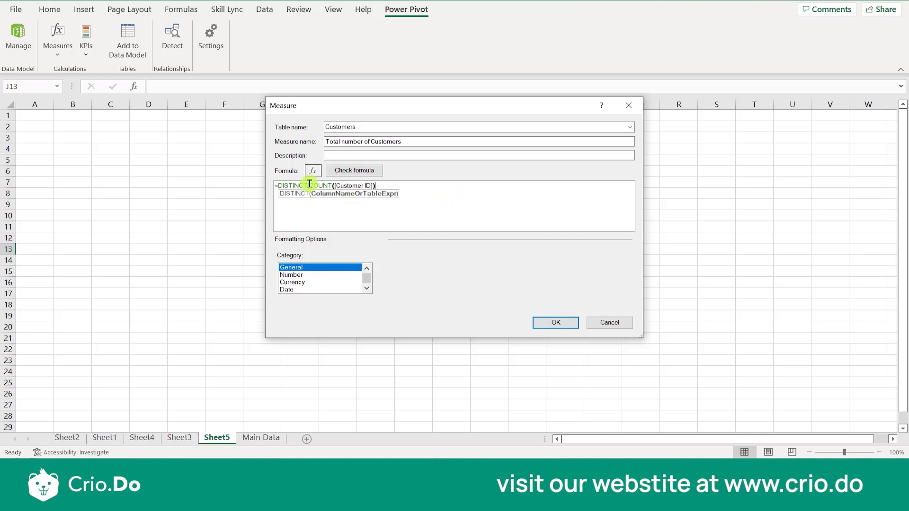
- Correct the measure formula to =DISTINCTCOUNT([Customer ID]) by removing the parenthesis between DISTINCT and COUNT
{"action": "left_click", "coordinate": [402, 154]}
{"action": "key", "text": "BackSpace"}
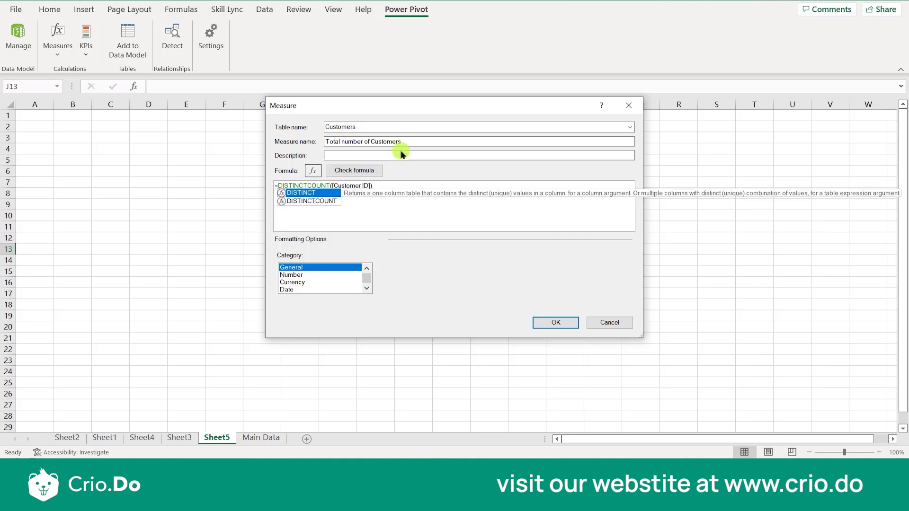
{"action": "left_click", "coordinate": [320, 202]}
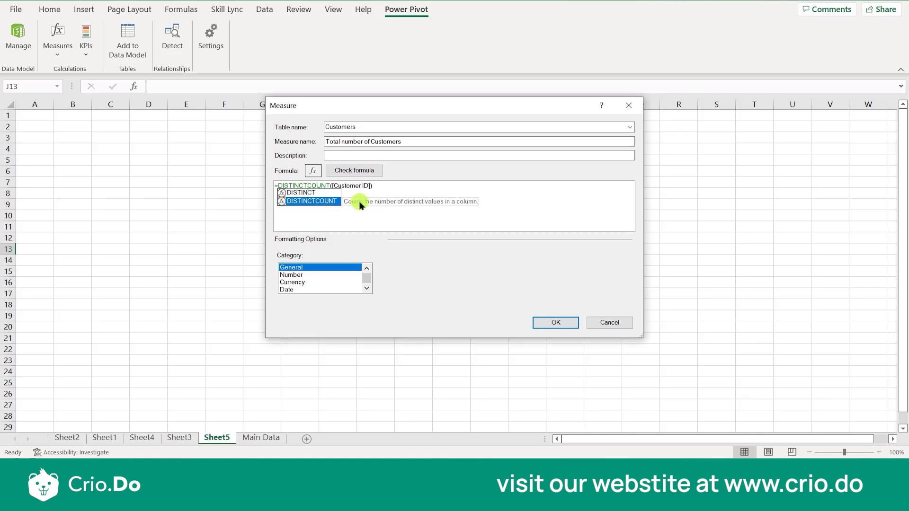
- Finish the =DISTINCTCOUNT([Customer ID]) formula and save the Total number of Customers measure
{"action": "left_click", "coordinate": [387, 182]}
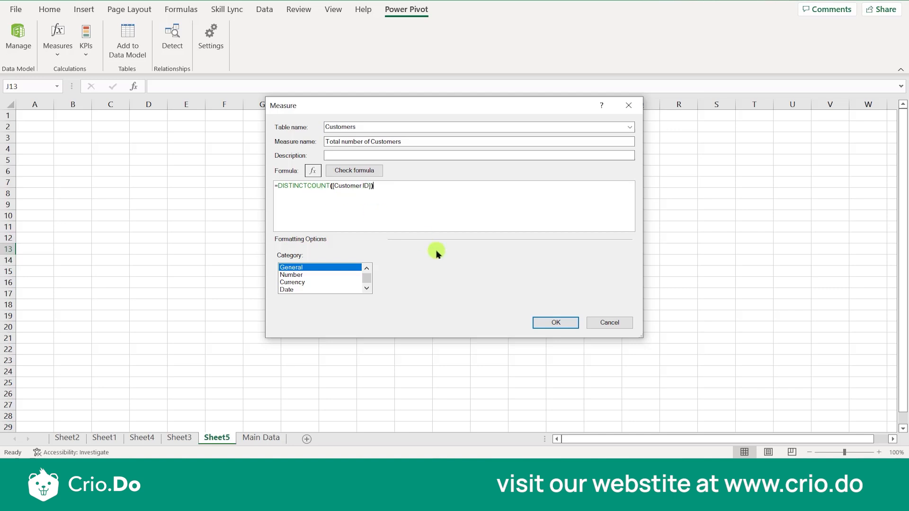
{"action": "left_click", "coordinate": [557, 323]}
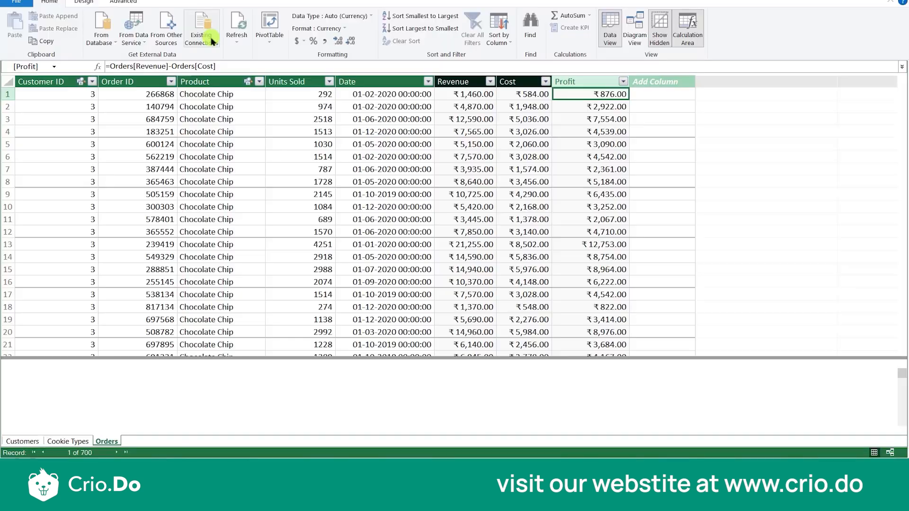
- In the Power Pivot data model window, select the customer-count measure under the Customers table and widen the Customer ID column to fit its text
{"action": "left_click", "coordinate": [84, 378]}
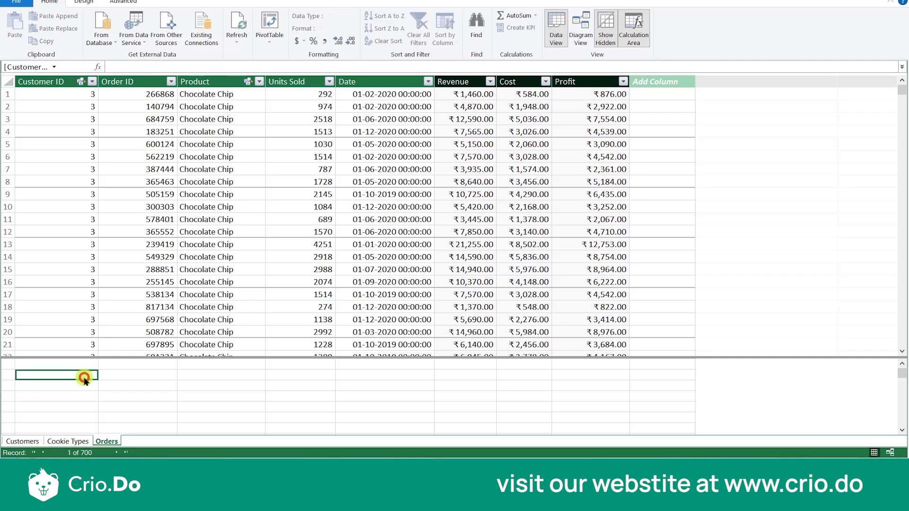
{"action": "left_click", "coordinate": [33, 443]}
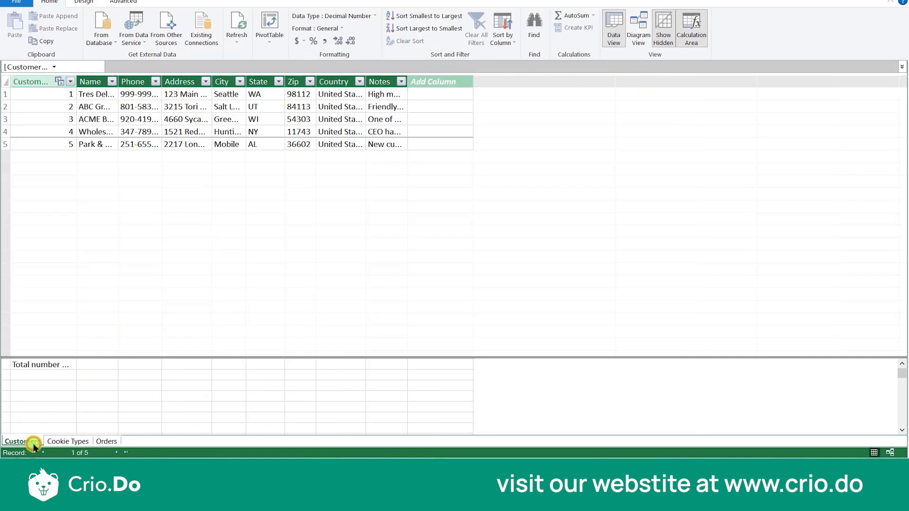
{"action": "left_click", "coordinate": [58, 367]}
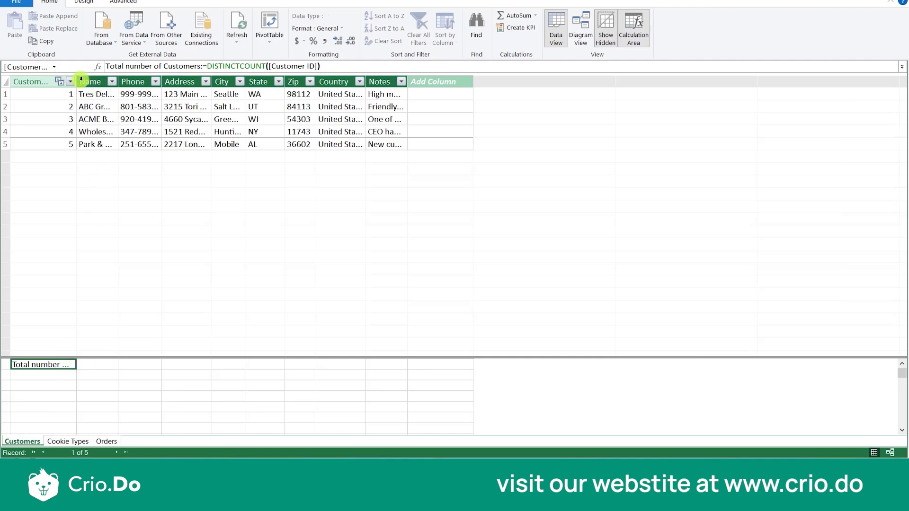
{"action": "left_click_drag", "start_coordinate": [74, 82], "coordinate": [134, 86]}
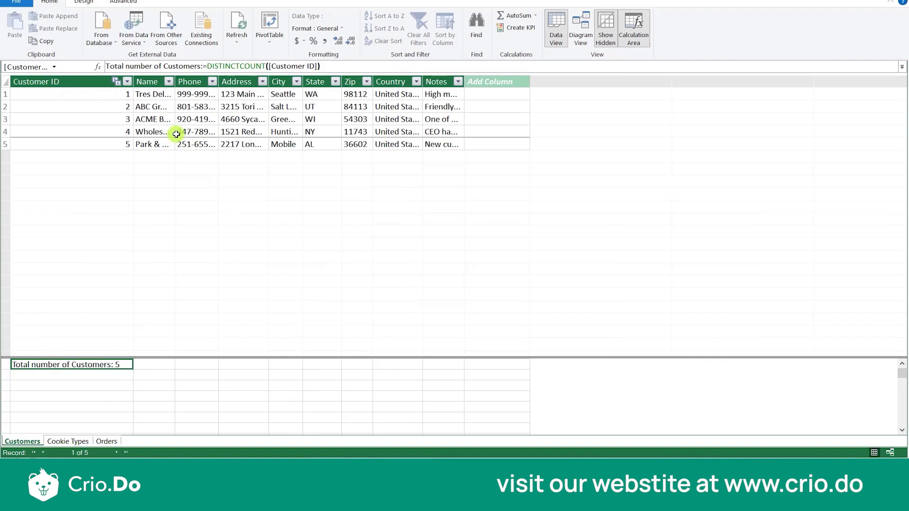
{"action": "left_click", "coordinate": [115, 374]}
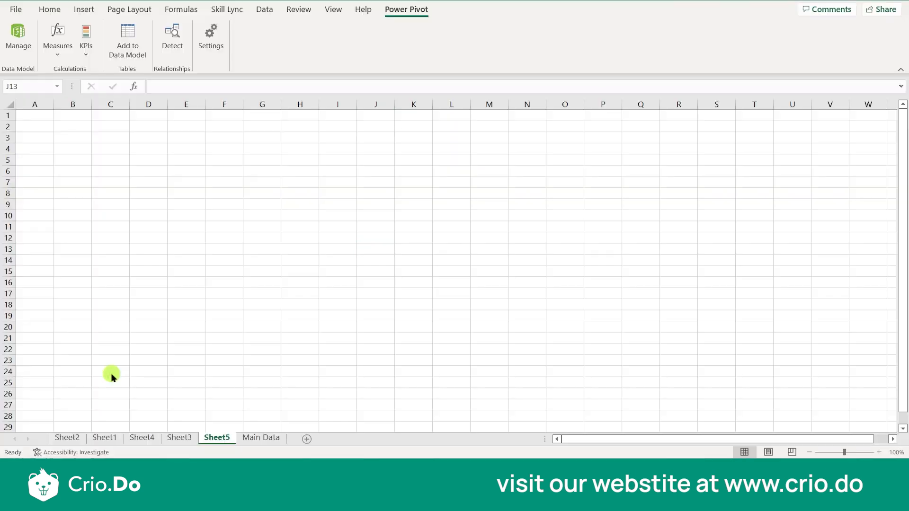
- Switch to the Excel workbook and start a new Power Pivot measure in the Customers table named Total Profit
{"action": "left_click", "coordinate": [161, 168]}
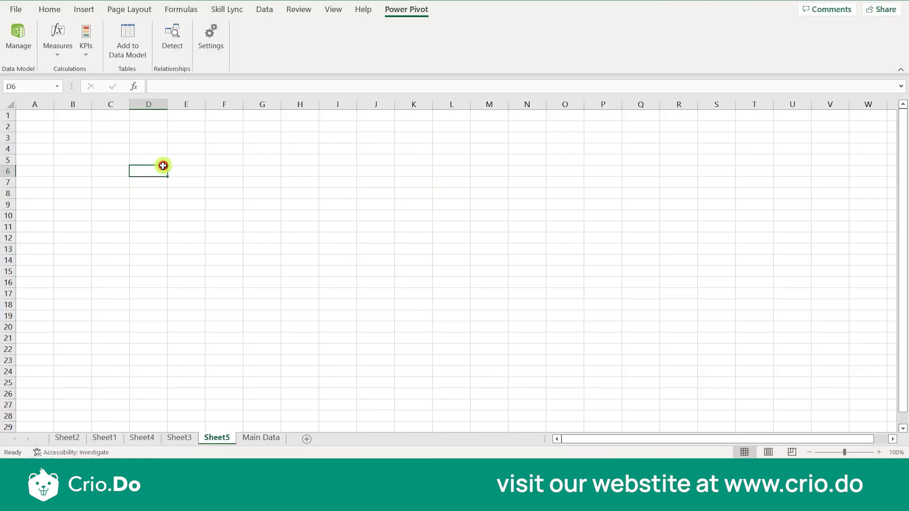
{"action": "left_click", "coordinate": [56, 56]}
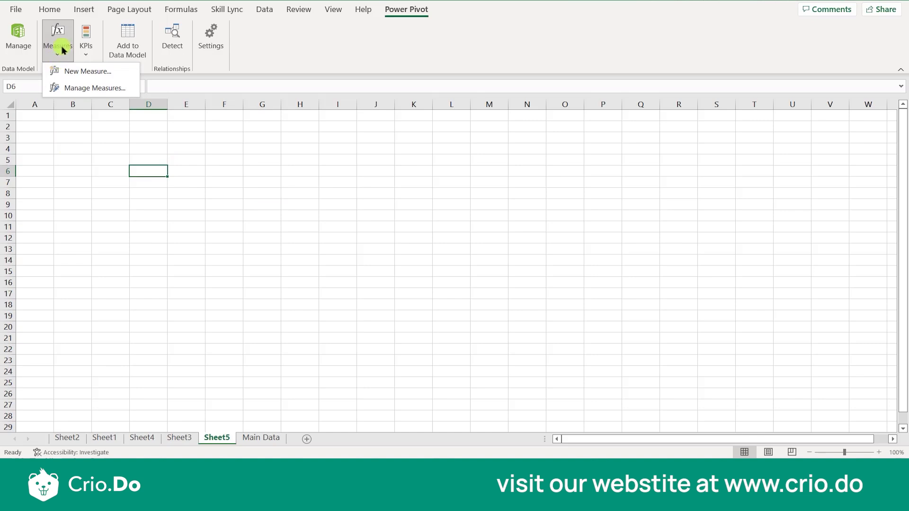
{"action": "left_click", "coordinate": [69, 71]}
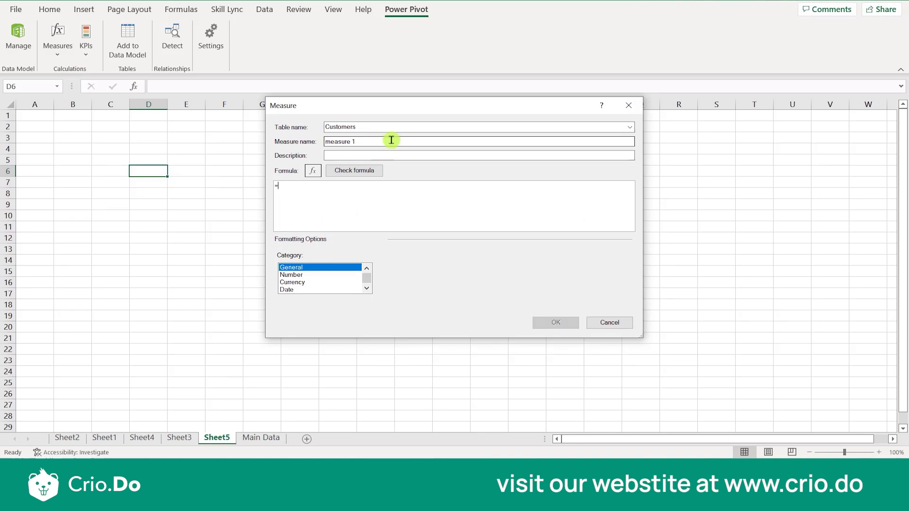
{"action": "left_click", "coordinate": [376, 142]}
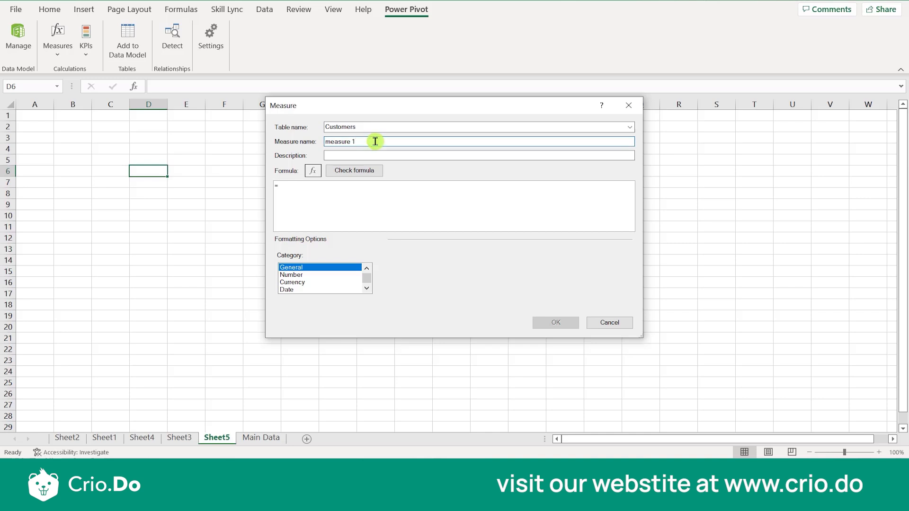
{"action": "key", "text": "BackSpace"}
{"action": "key", "text": "BackSpace"}
{"action": "key", "text": "BackSpace"}
{"action": "key", "text": "BackSpace"}
{"action": "key", "text": "BackSpace"}
{"action": "key", "text": "BackSpace"}
{"action": "key", "text": "BackSpace"}
{"action": "key", "text": "BackSpace"}
{"action": "type", "text": "Total Profit"}
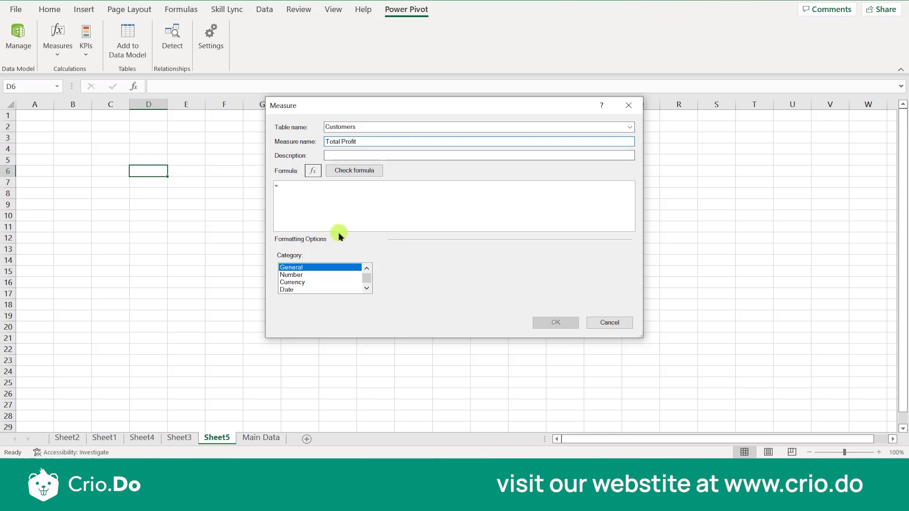
- Enter =SUM(Orders[Profit]) as the formula of the Total Profit measure and save the measure
{"action": "left_click", "coordinate": [327, 192]}
{"action": "type", "text": "SUM"}
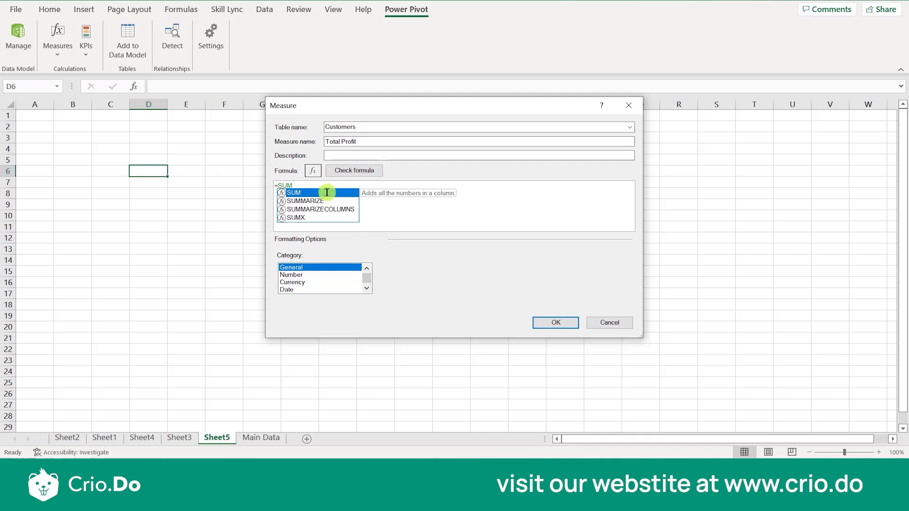
{"action": "type", "text": "(OR"}
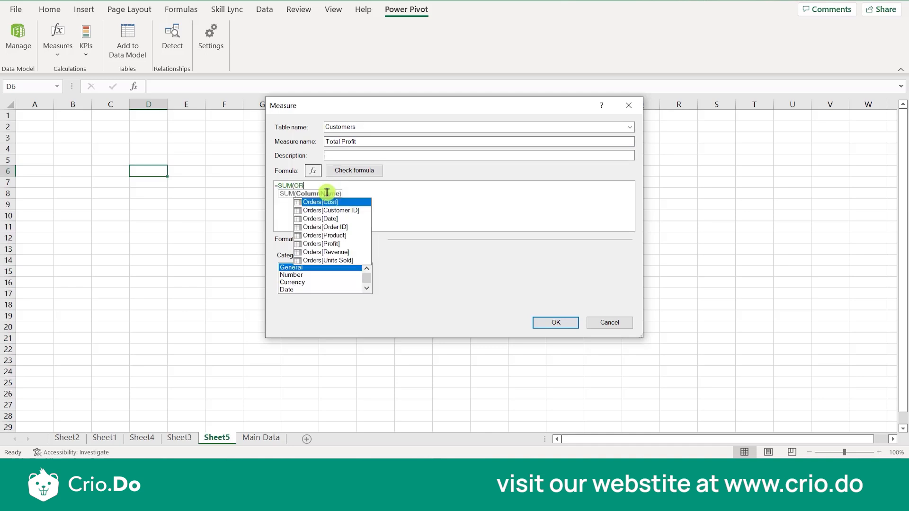
{"action": "left_click", "coordinate": [330, 244]}
{"action": "double_click", "coordinate": [330, 243]}
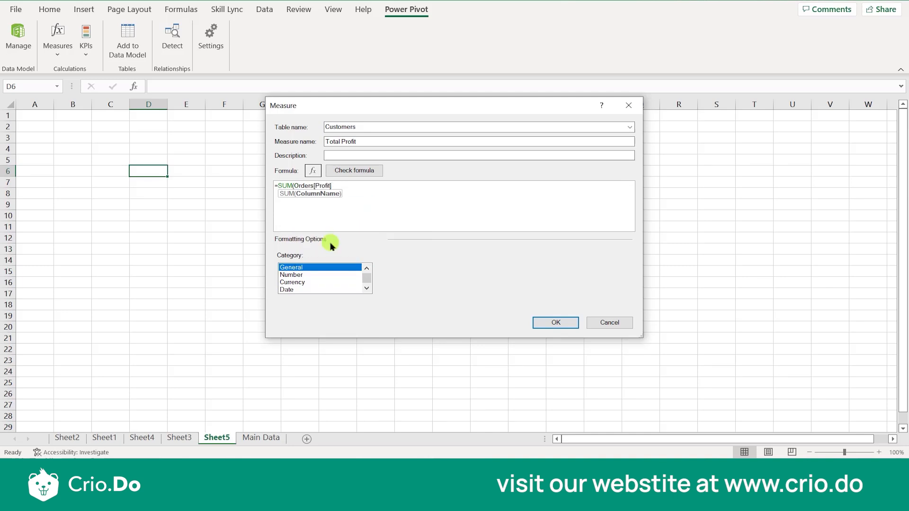
{"action": "type", "text": ")"}
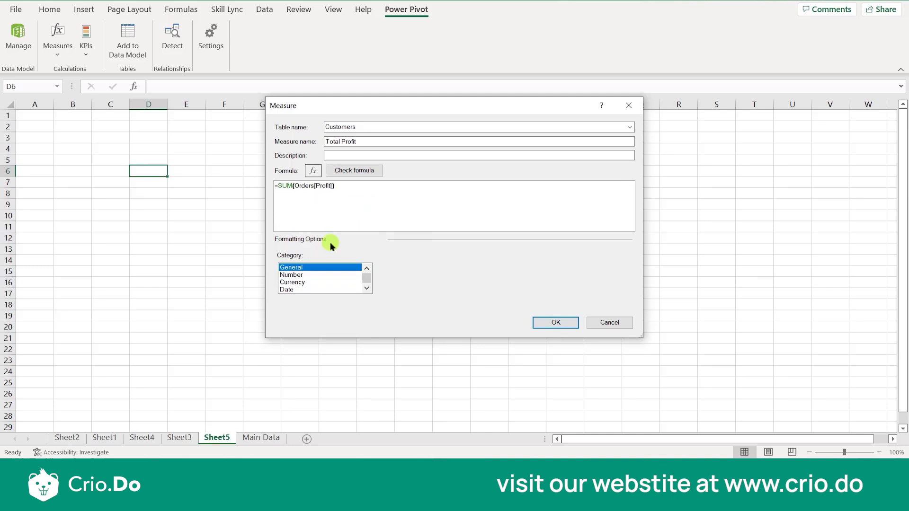
{"action": "left_click", "coordinate": [553, 322]}
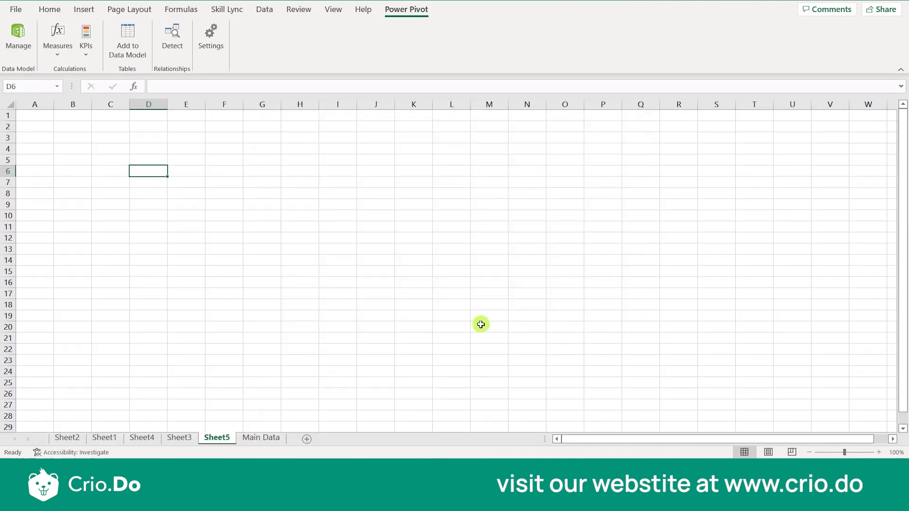